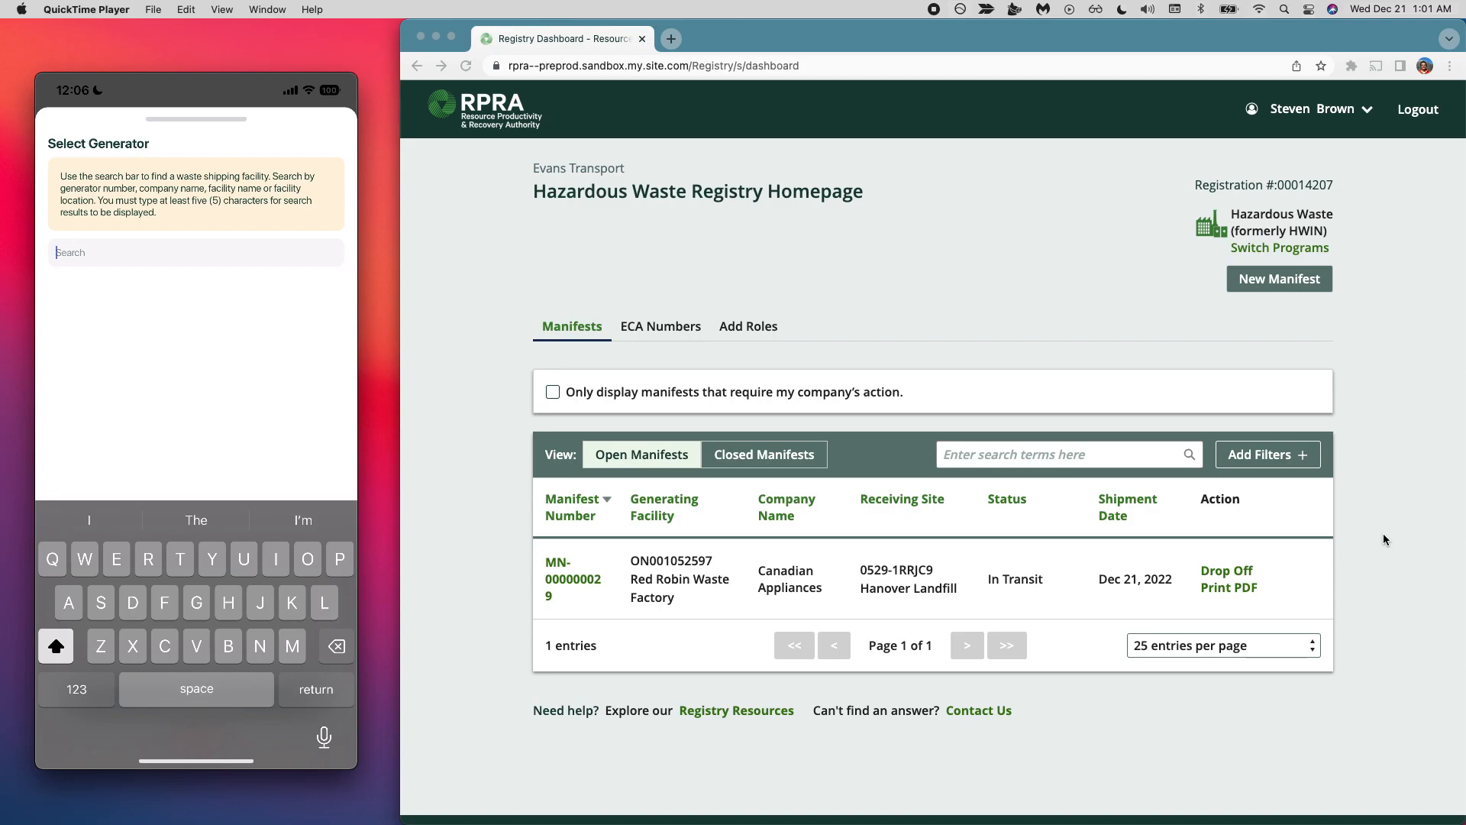
- Search for the manifest's generator by the facility name "Red robin" in the mobile app
type("R")
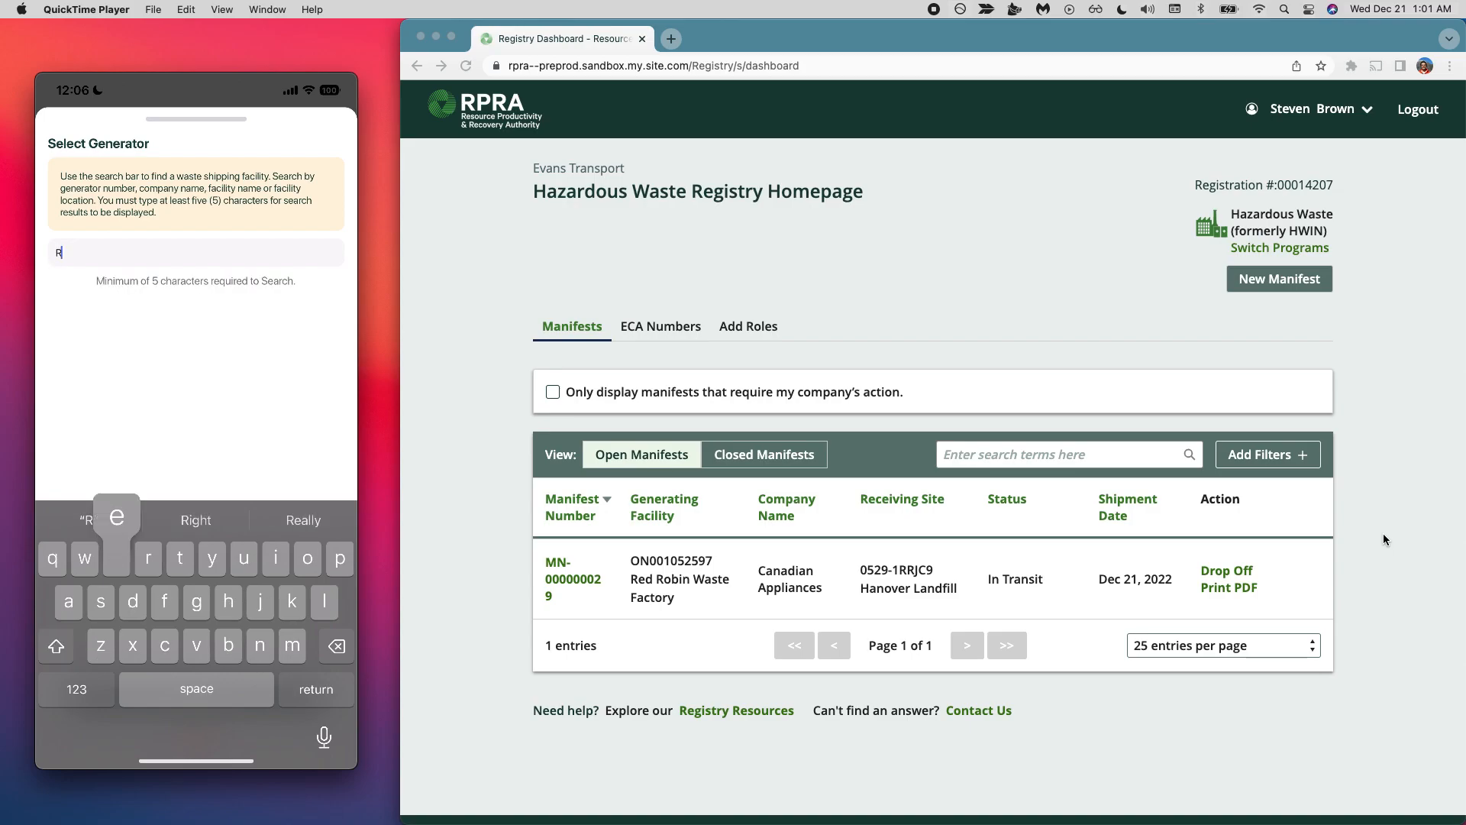
type("ed r")
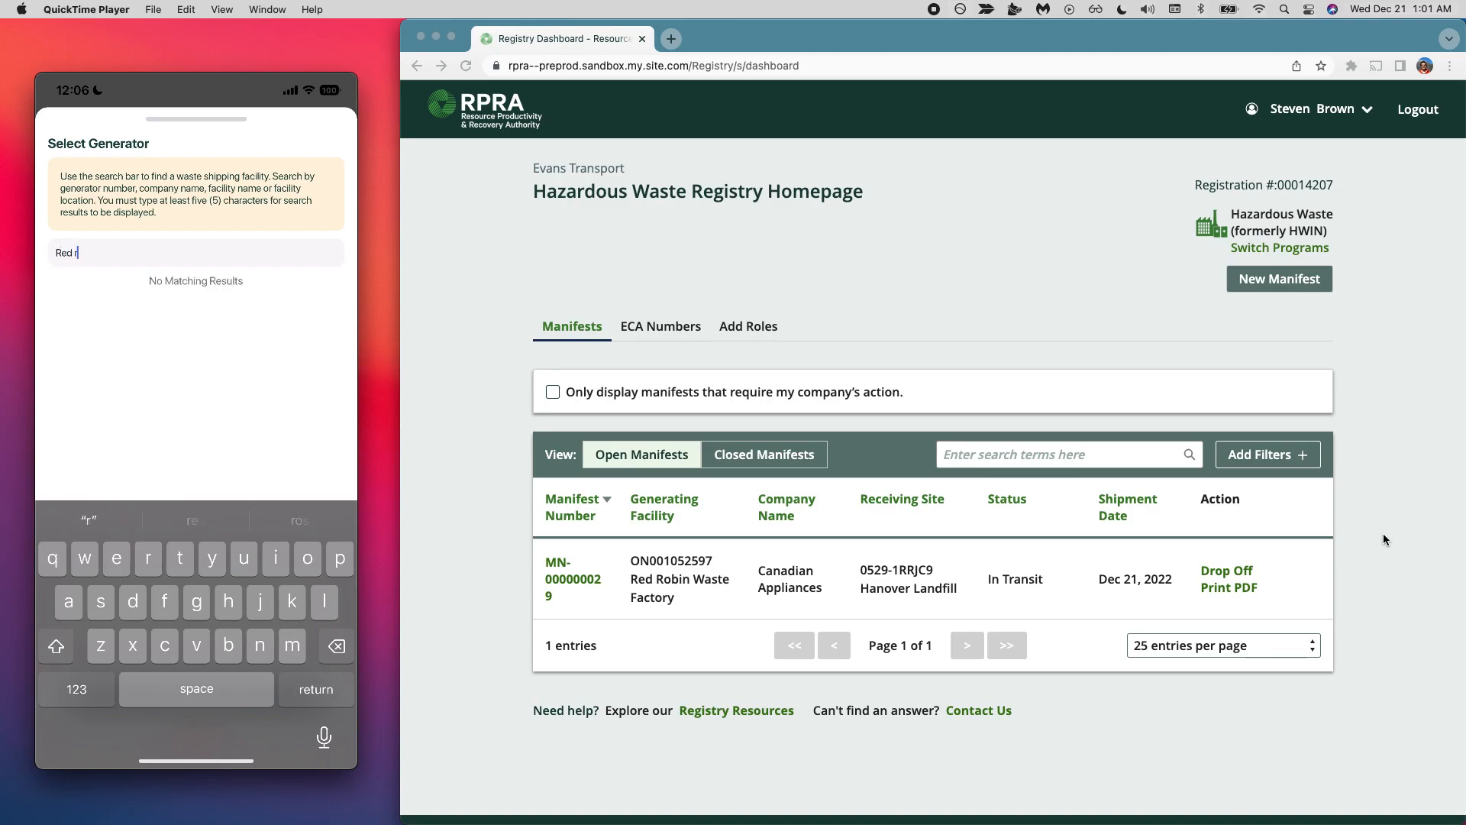
type("obin")
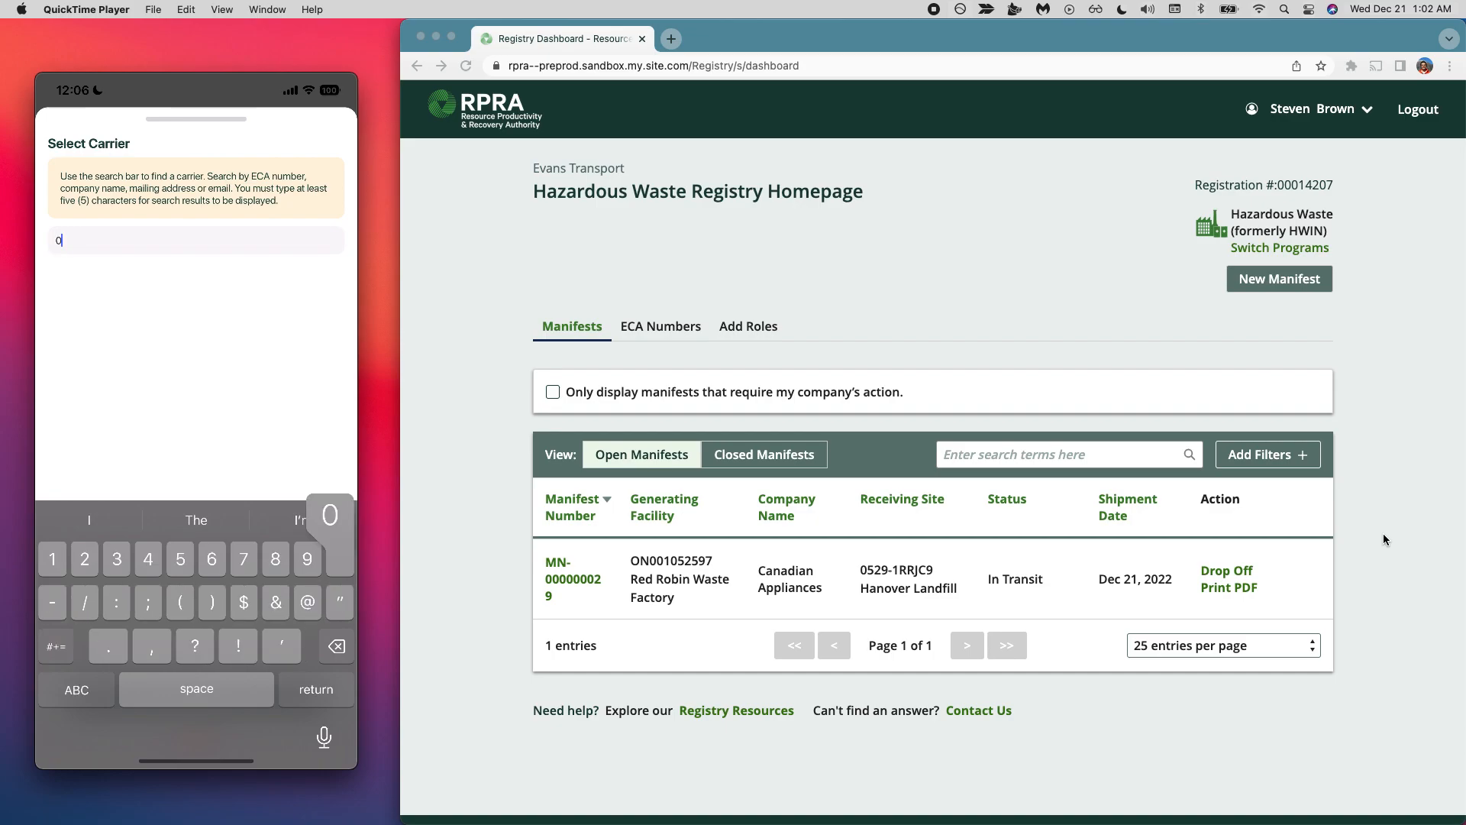
- Search for the manifest's carrier by the start of its ECA number, "0298-"
type("02")
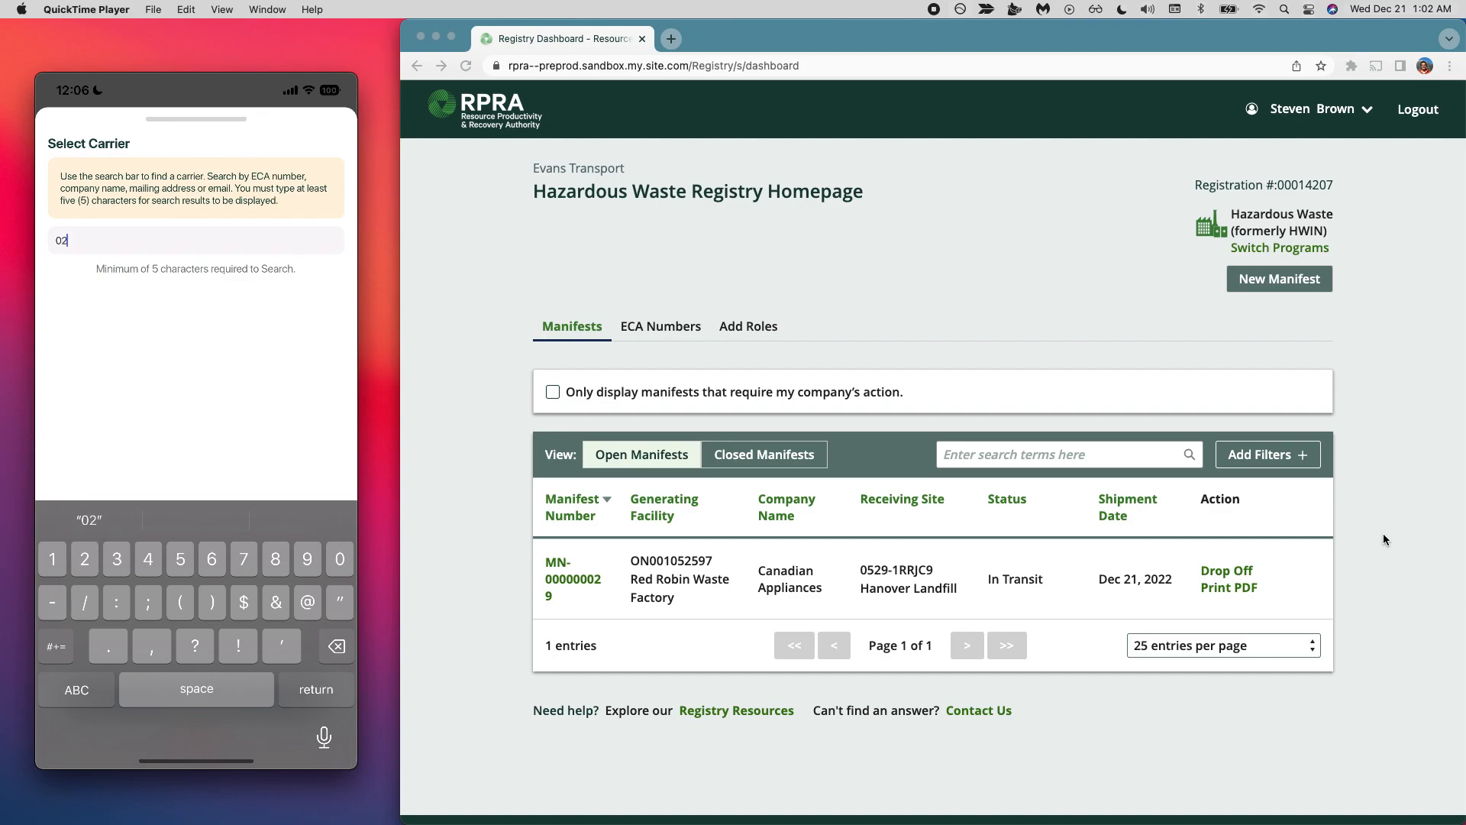
type("98-")
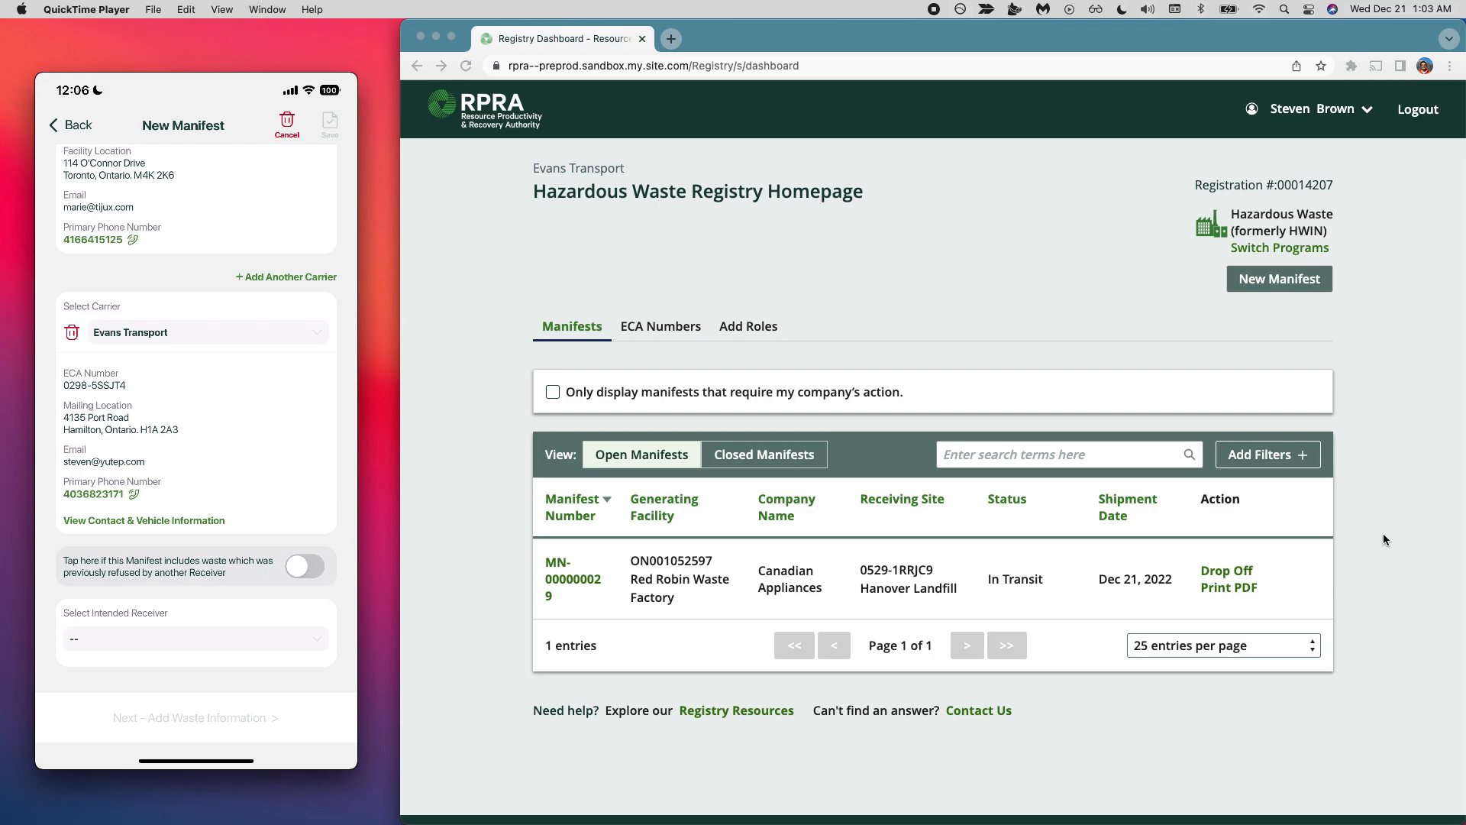
- Refresh the web registry dashboard and search for the mobile manifest's intended receiver by the start of its street address
left_click(466, 68)
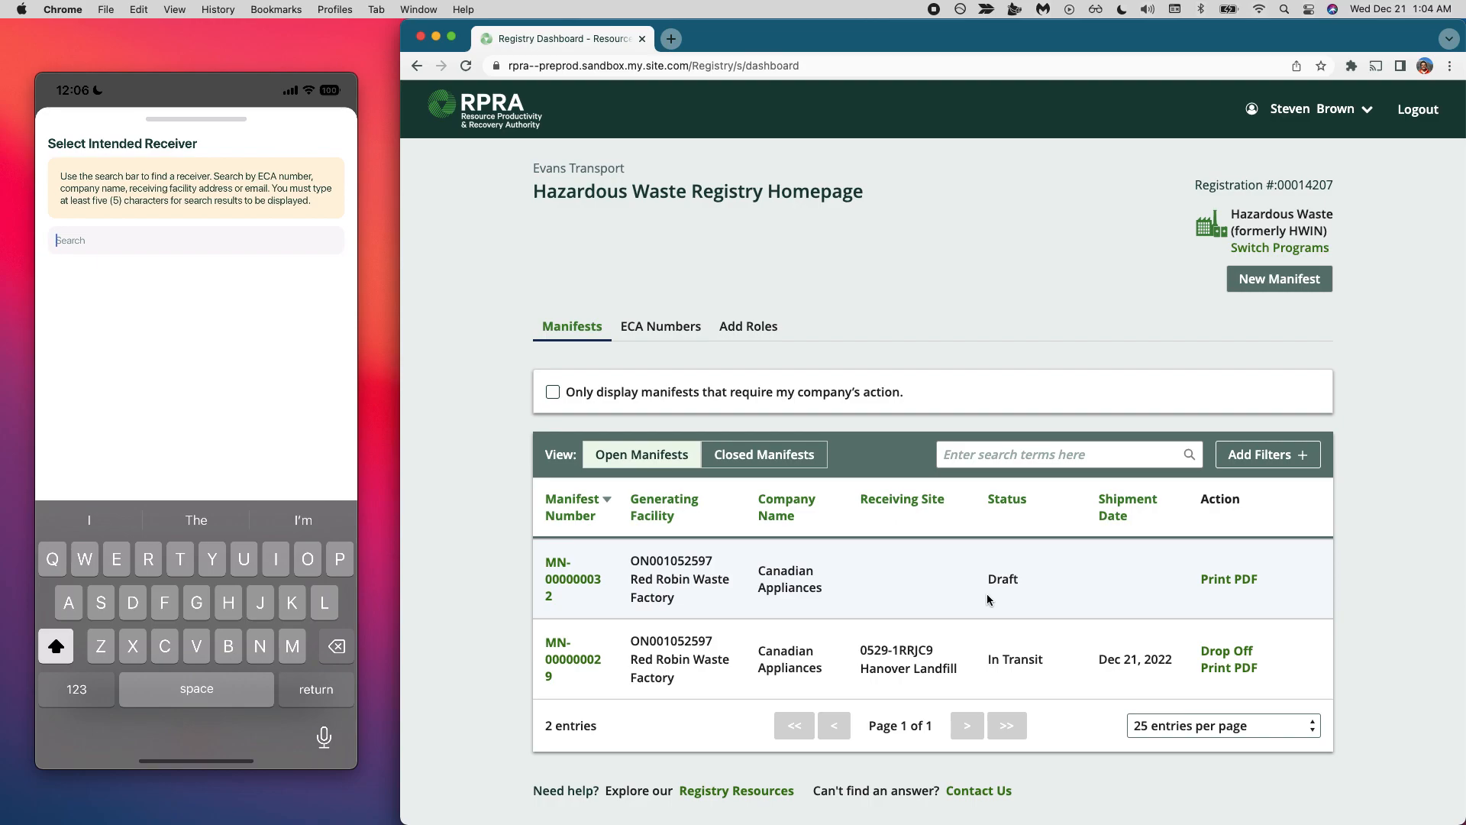
type("4")
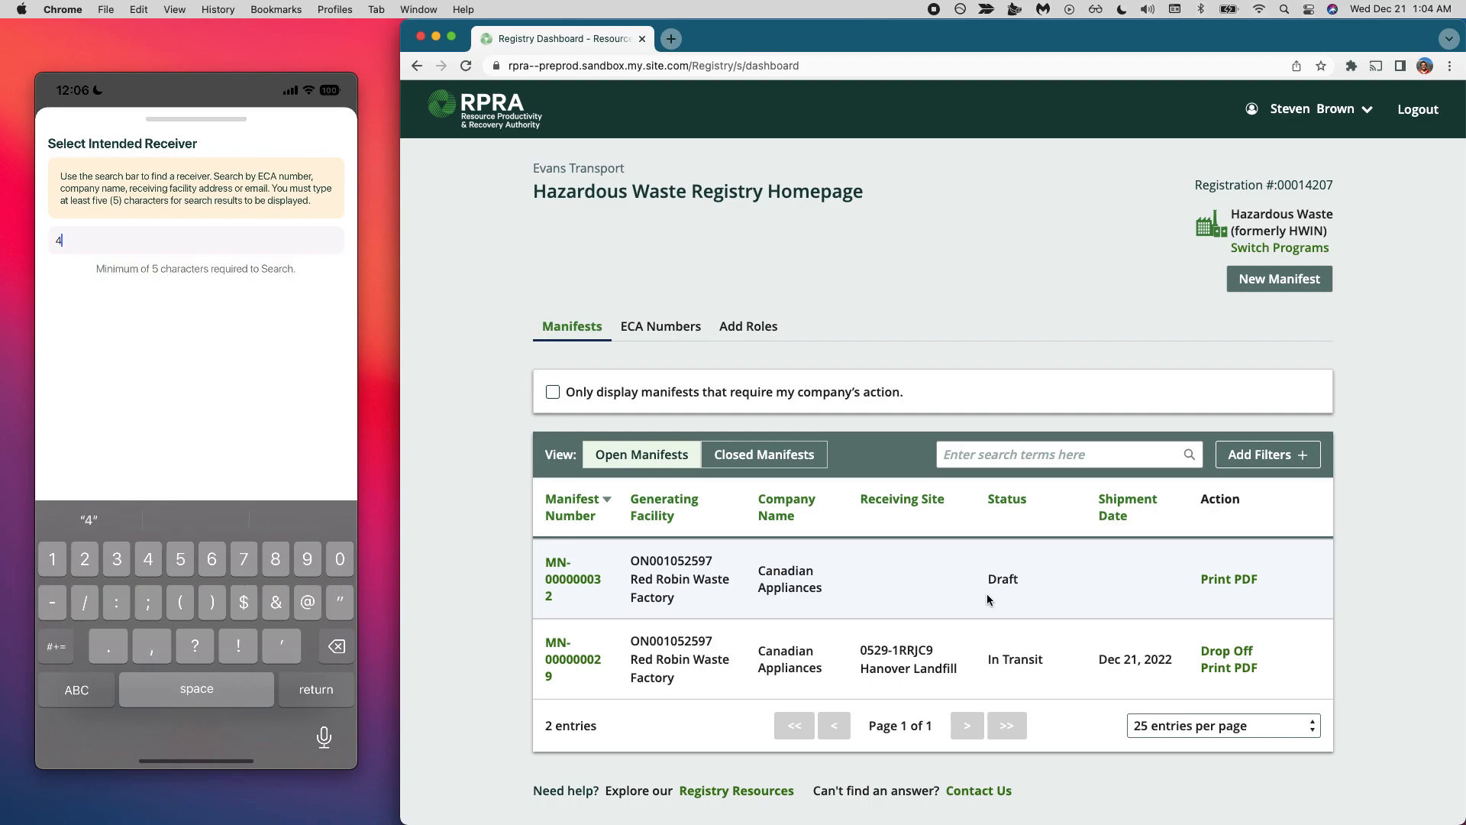
type("364")
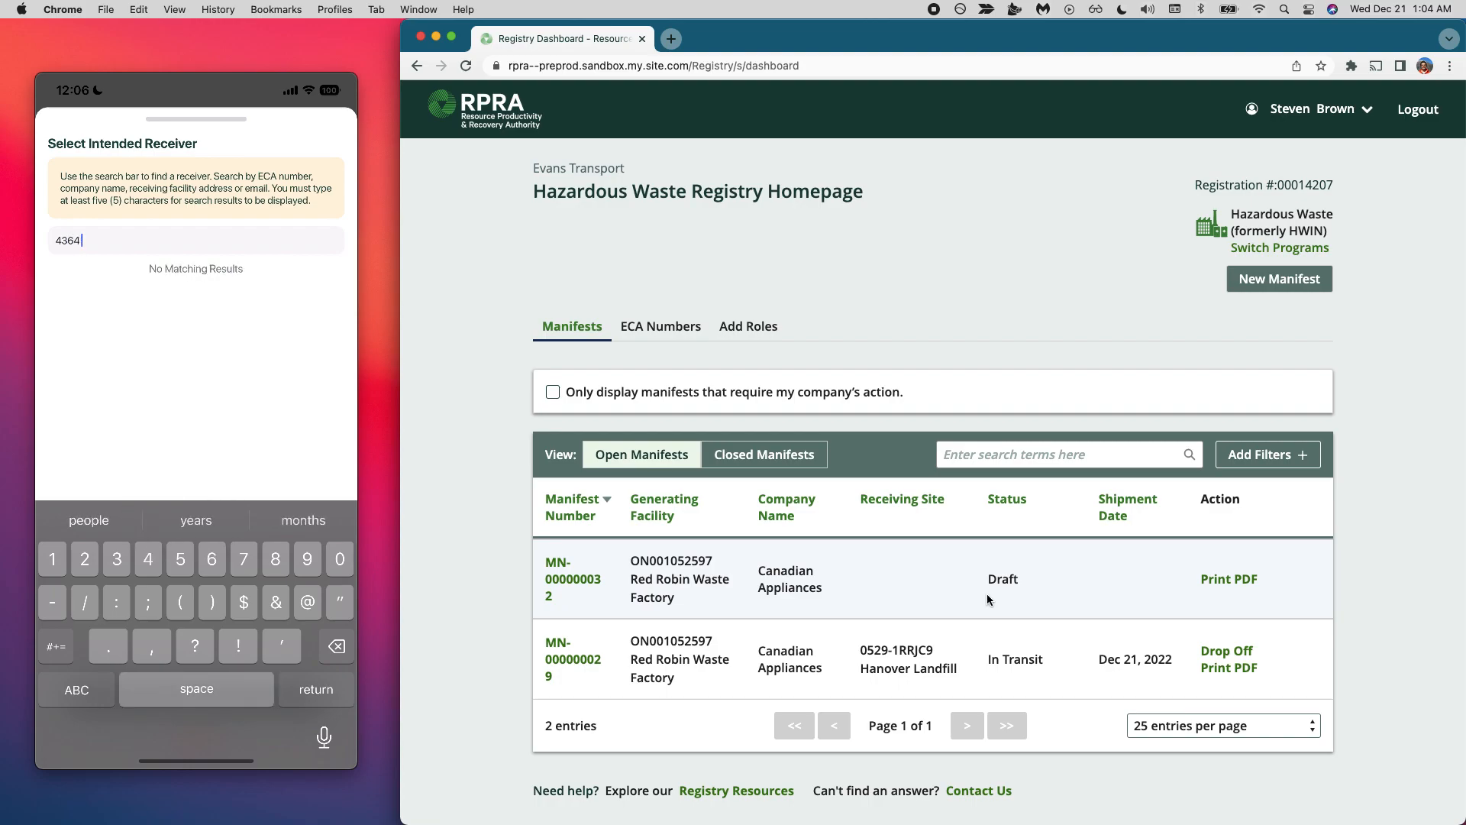
type(" p")
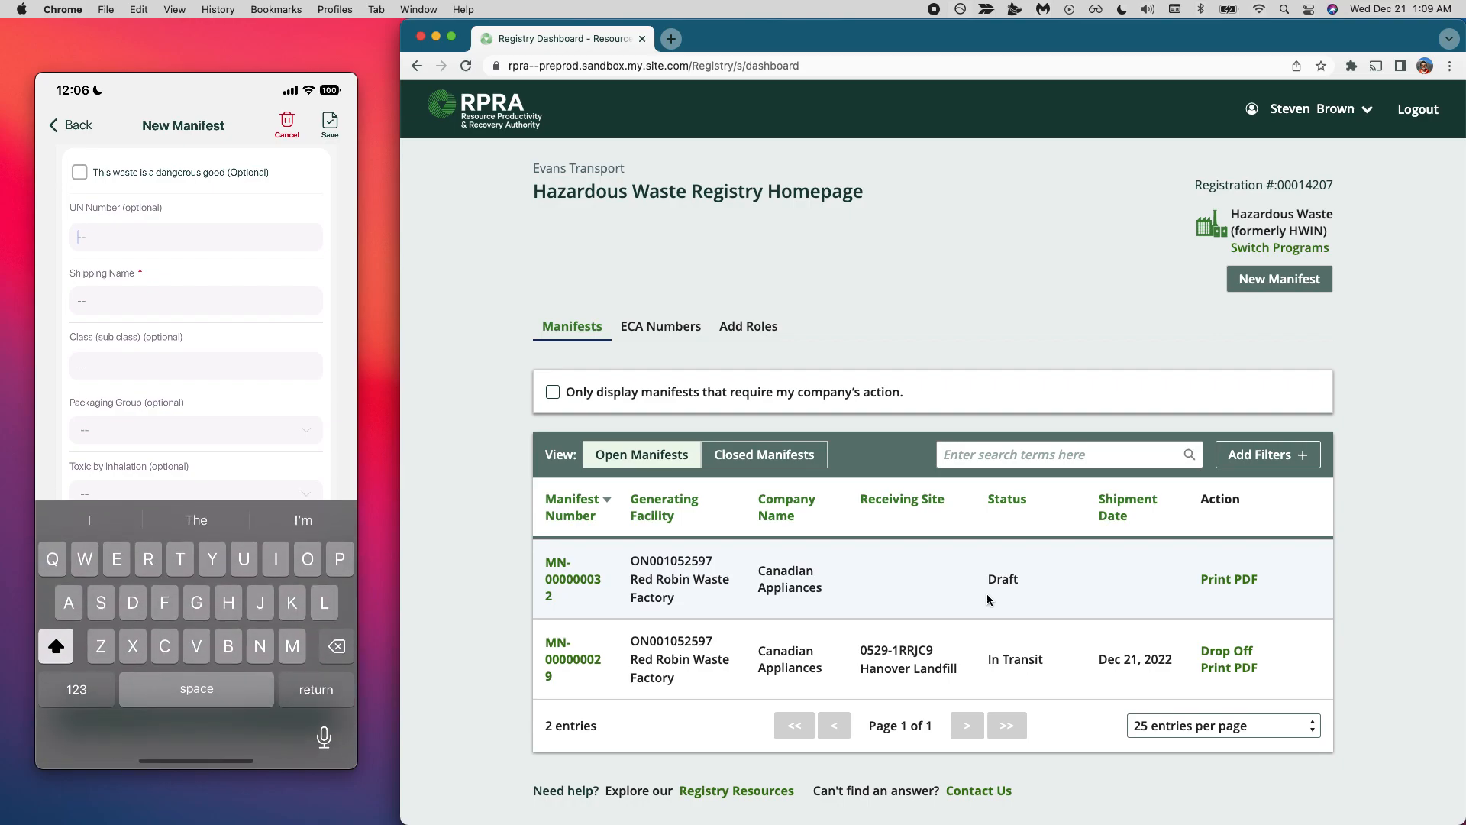
- Fill in the waste details with UN number UN1415, shipping name Lithium and quantity shipped 5000
type("UN")
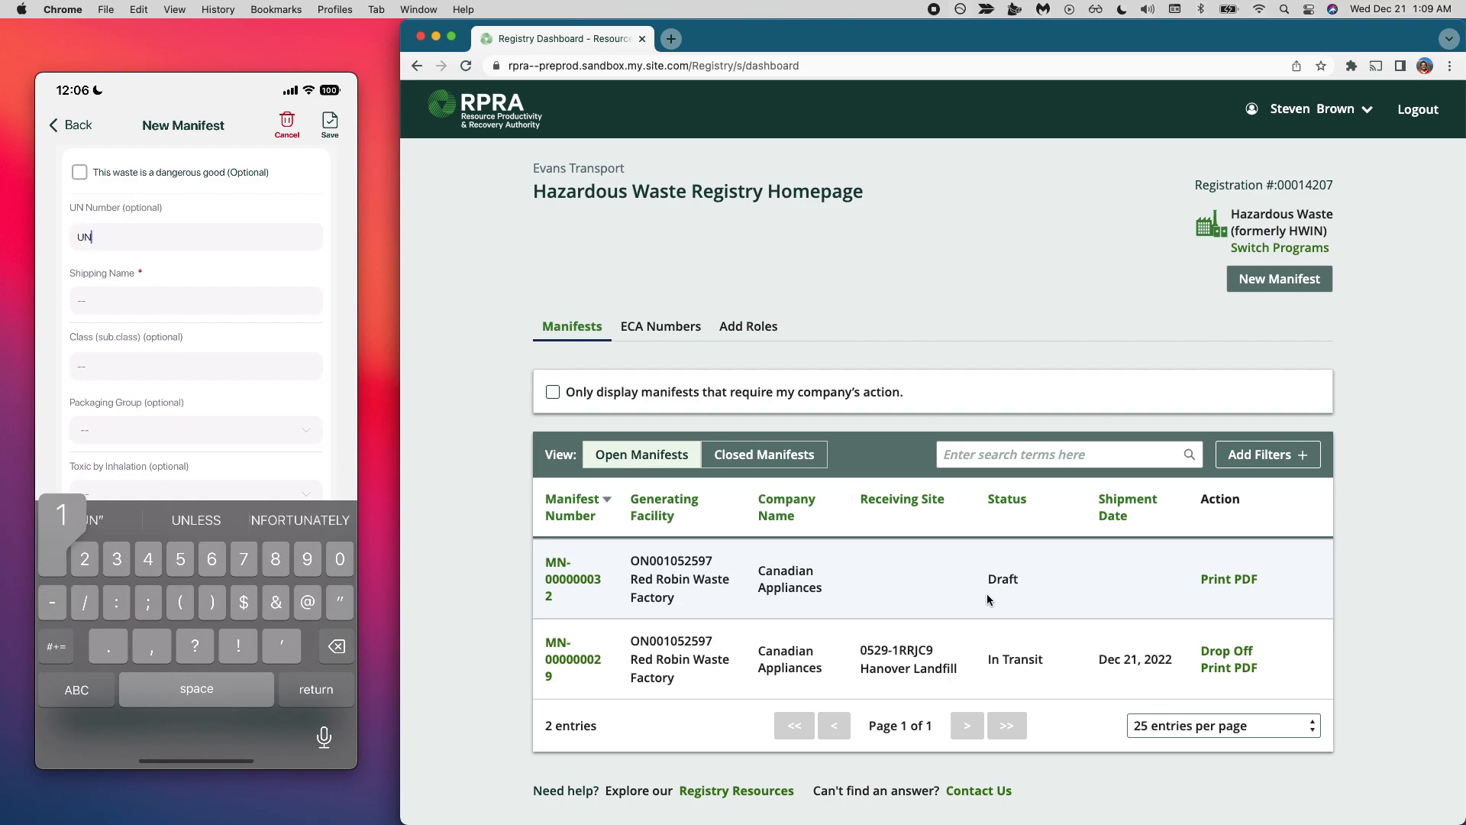
type("1415")
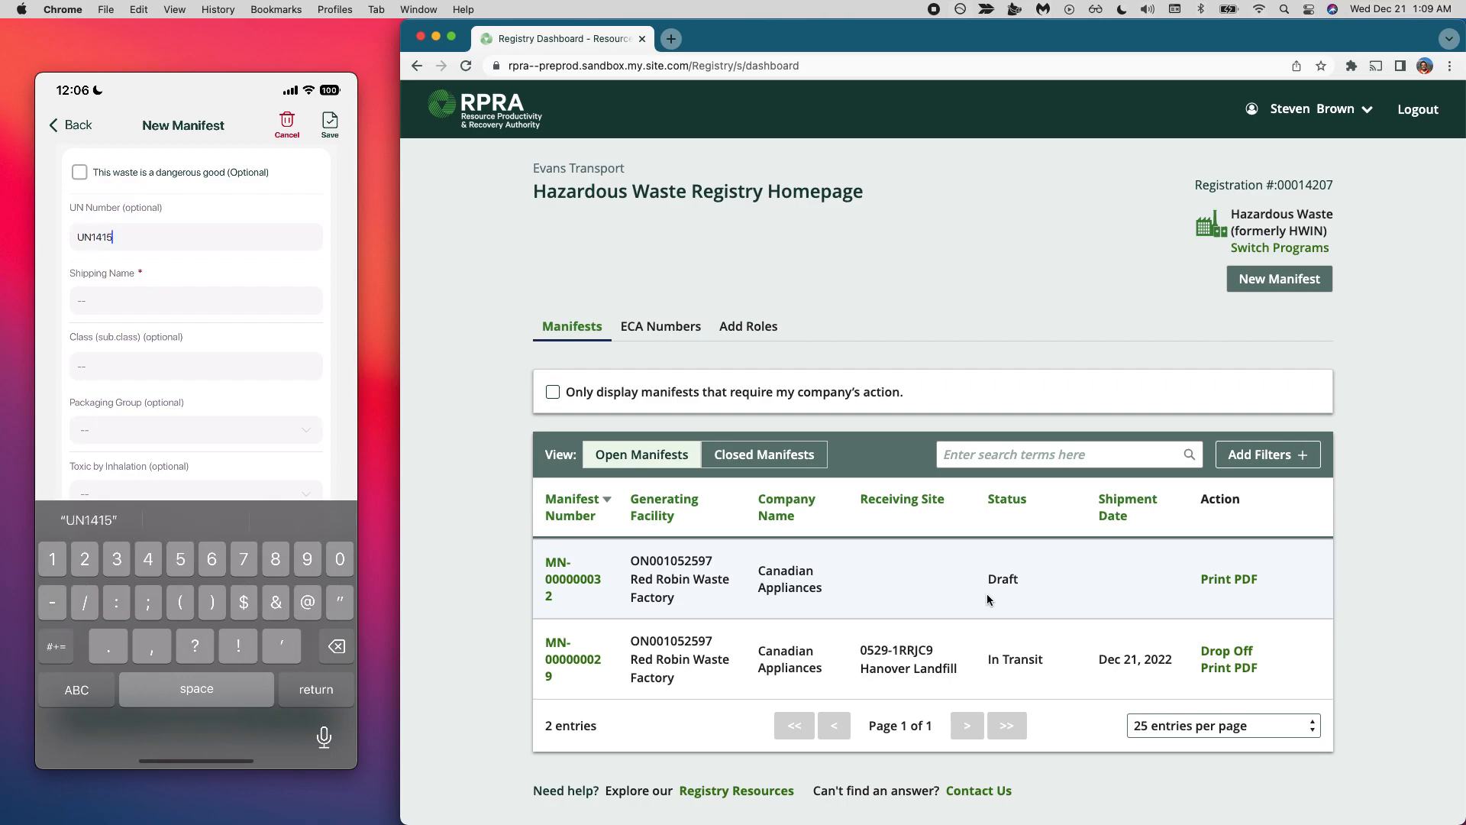
key("Tab")
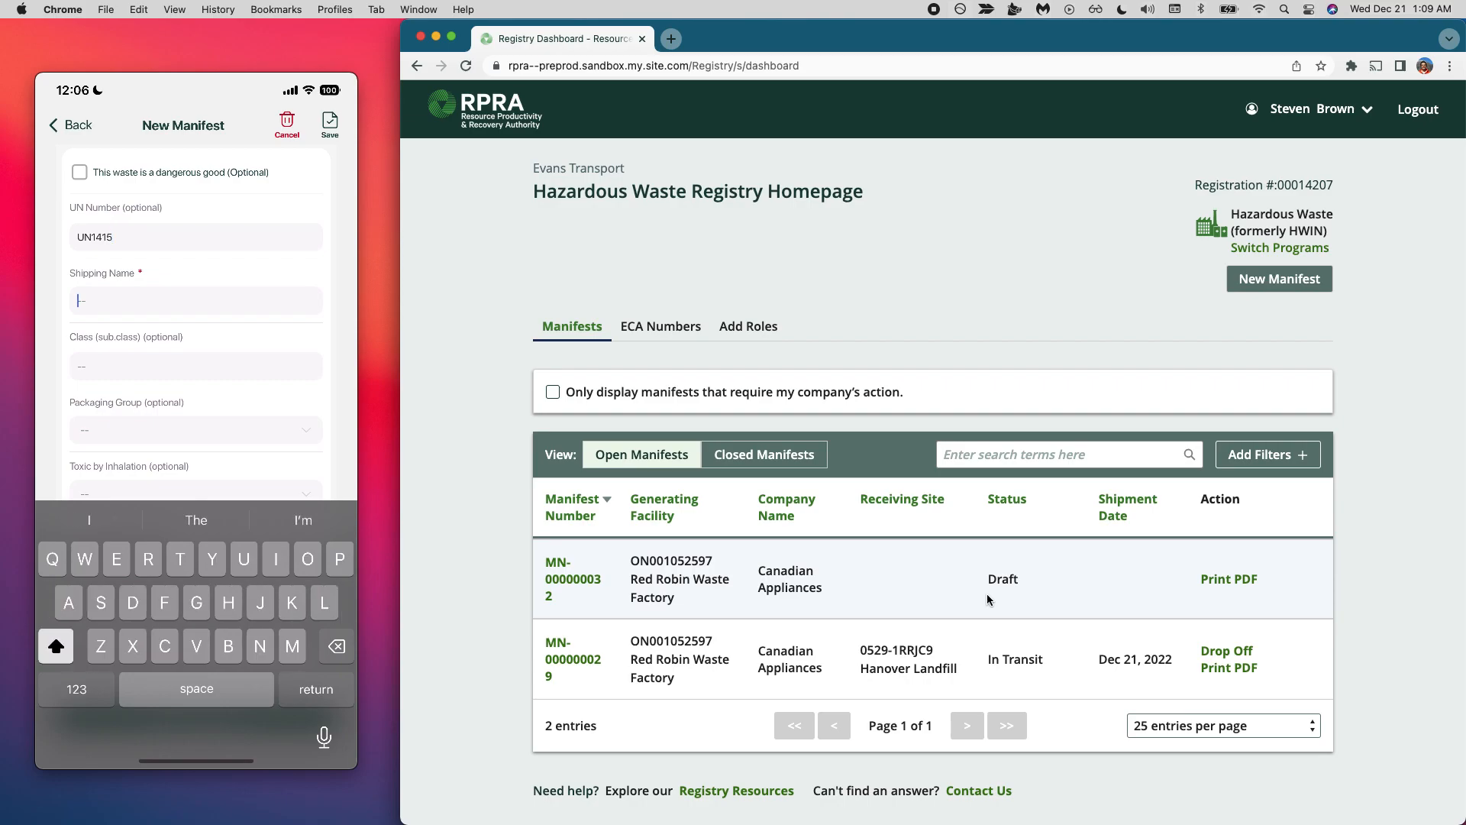
type("Li")
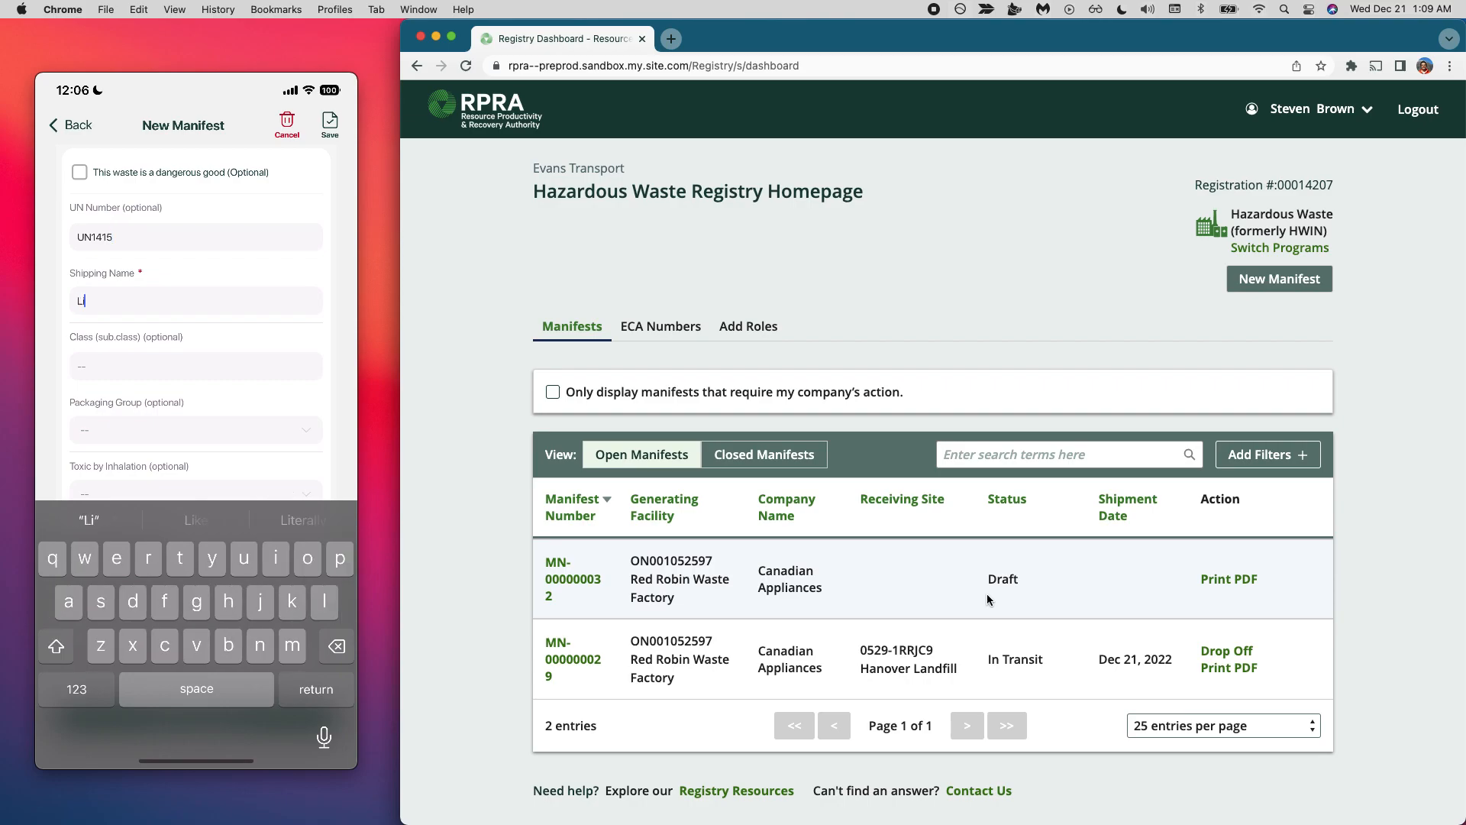
type("thium")
scroll(196, 320, "down", 1)
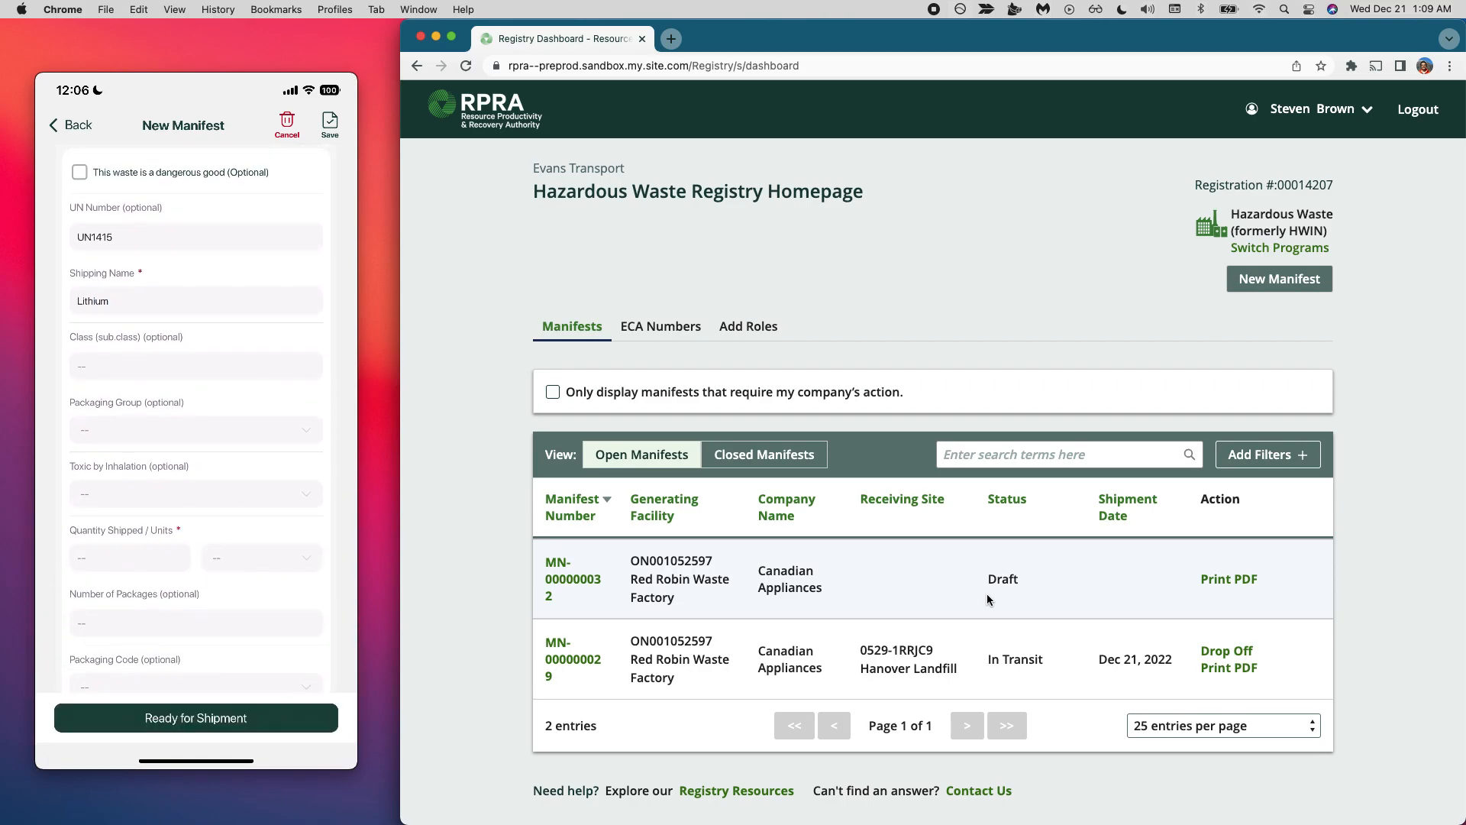
type("5000")
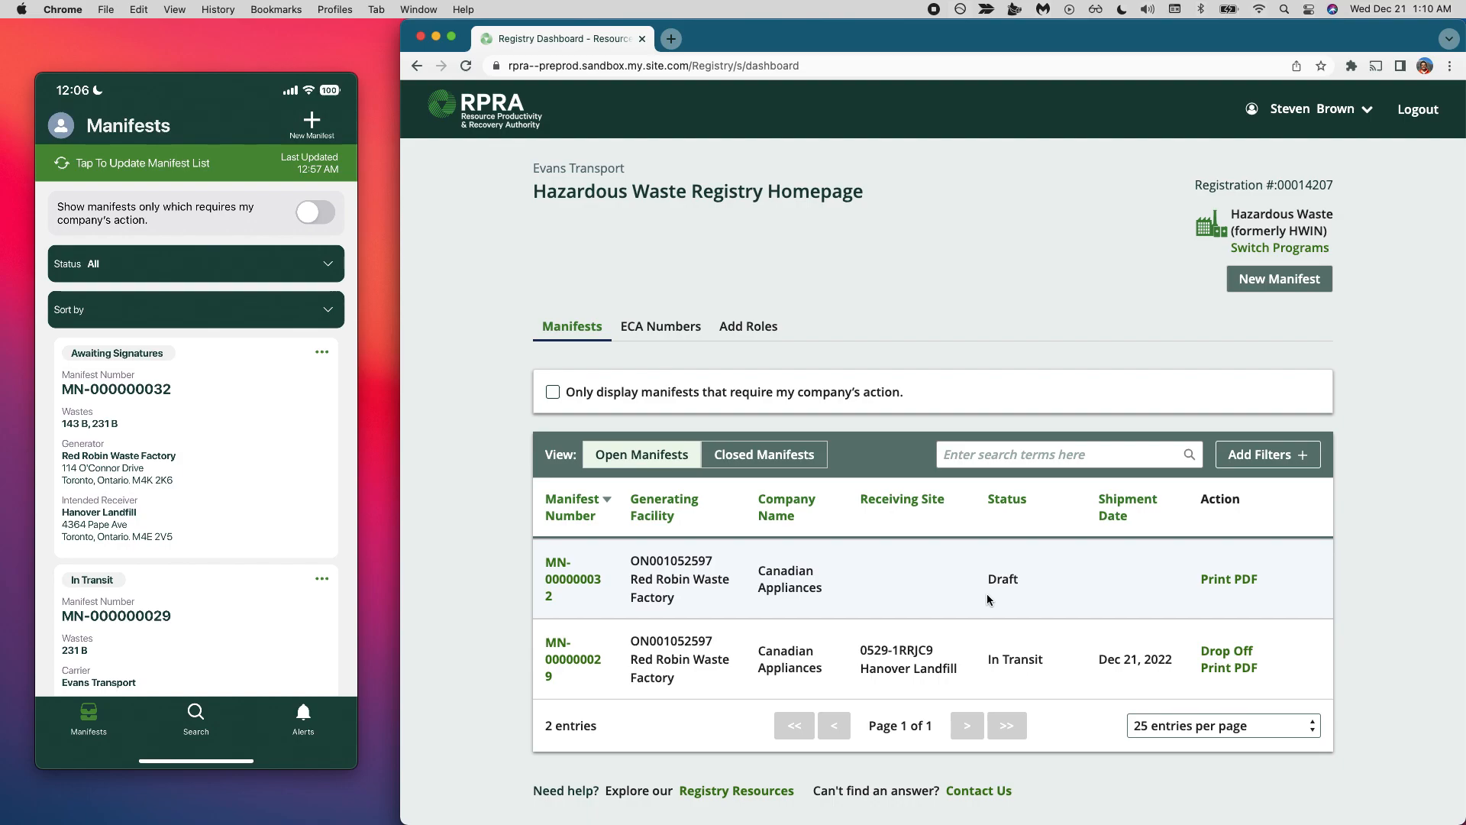
- Refresh the Evans Transport web dashboard to update the new manifest's status
left_click(465, 66)
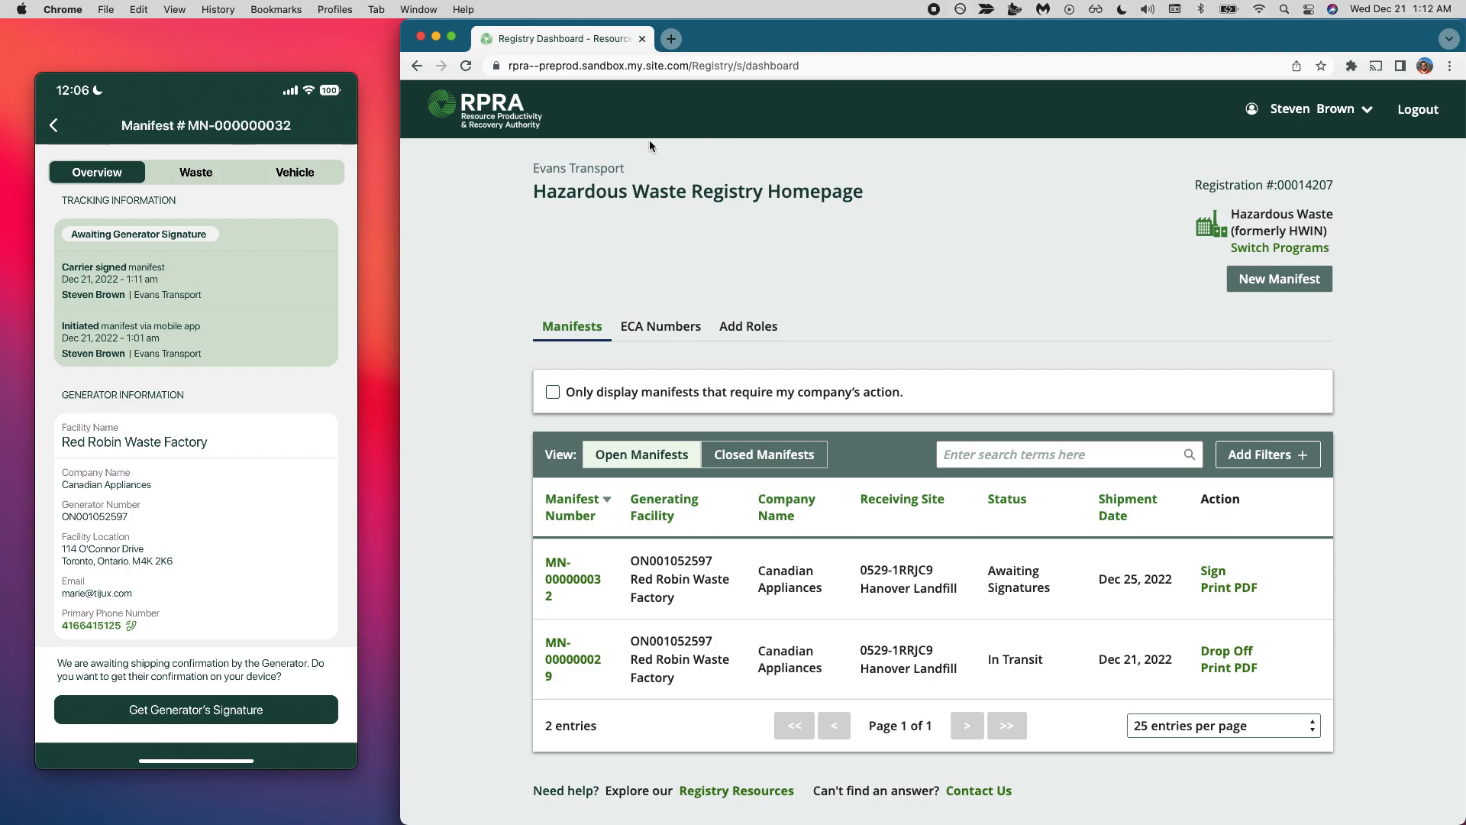
left_click(469, 65)
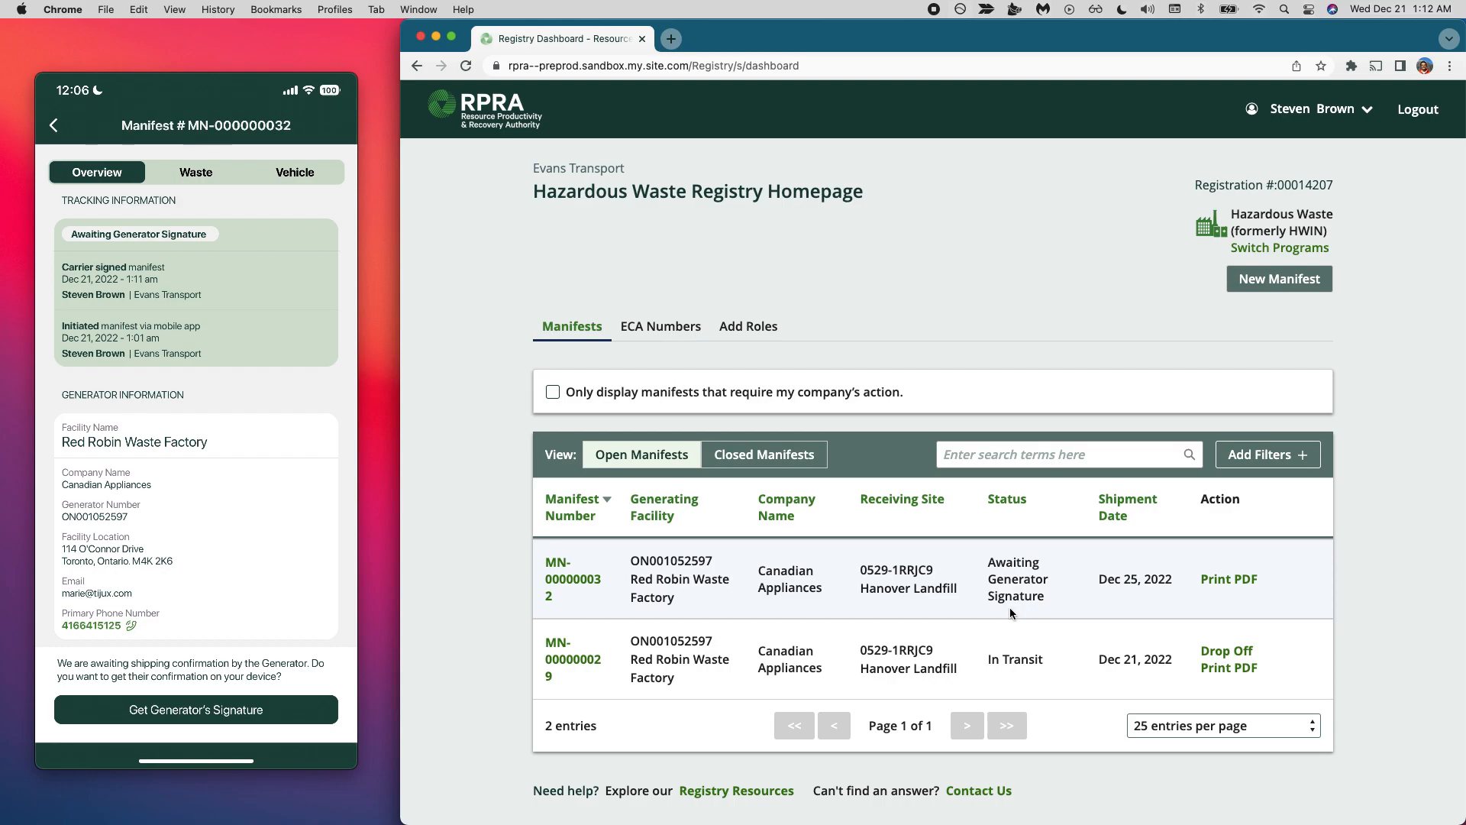
- Switch to the Canadian Appliances registry window and refresh its manifest dashboard
key("ctrl+Up")
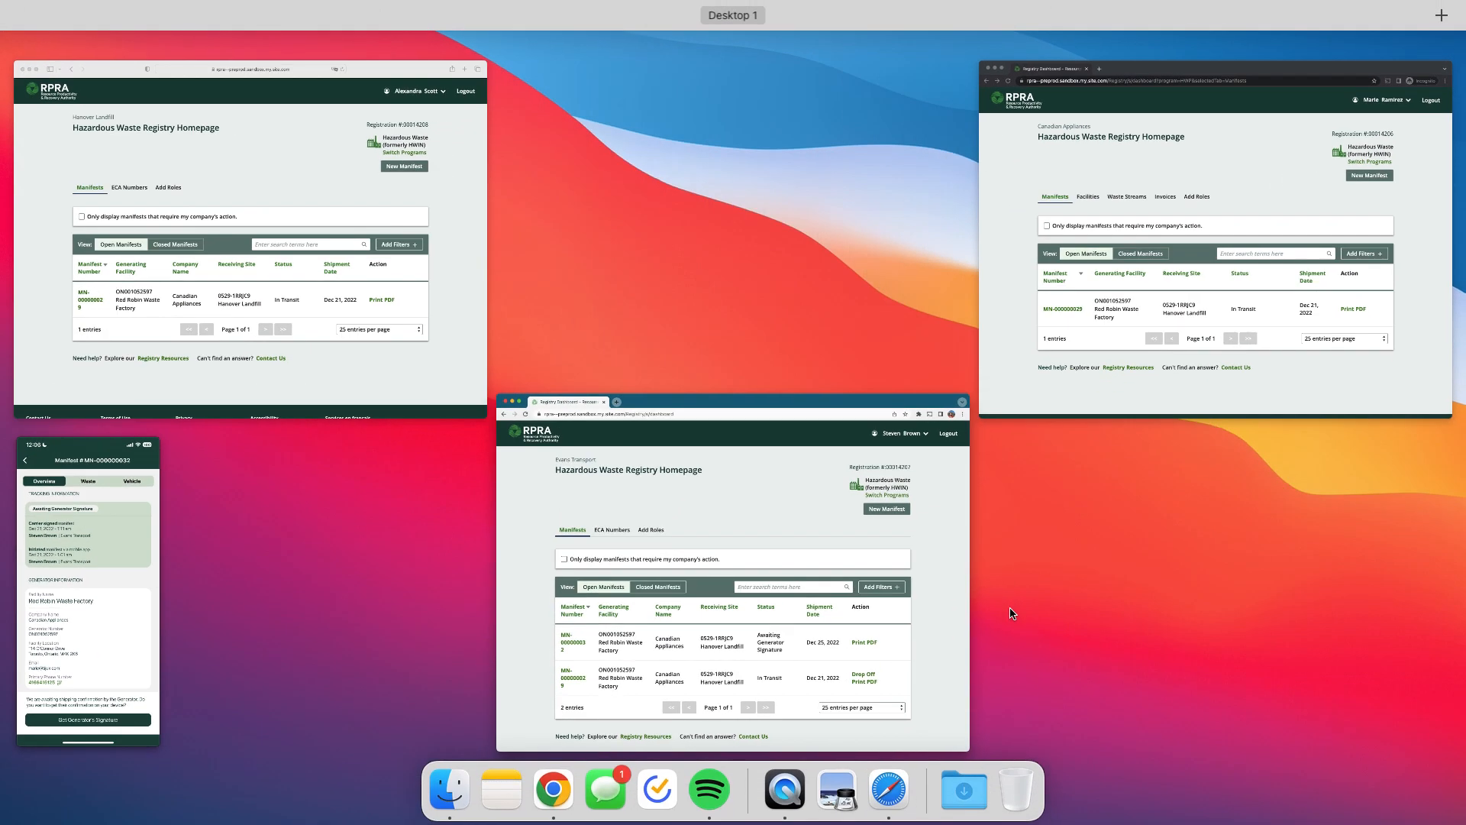
left_click(1313, 320)
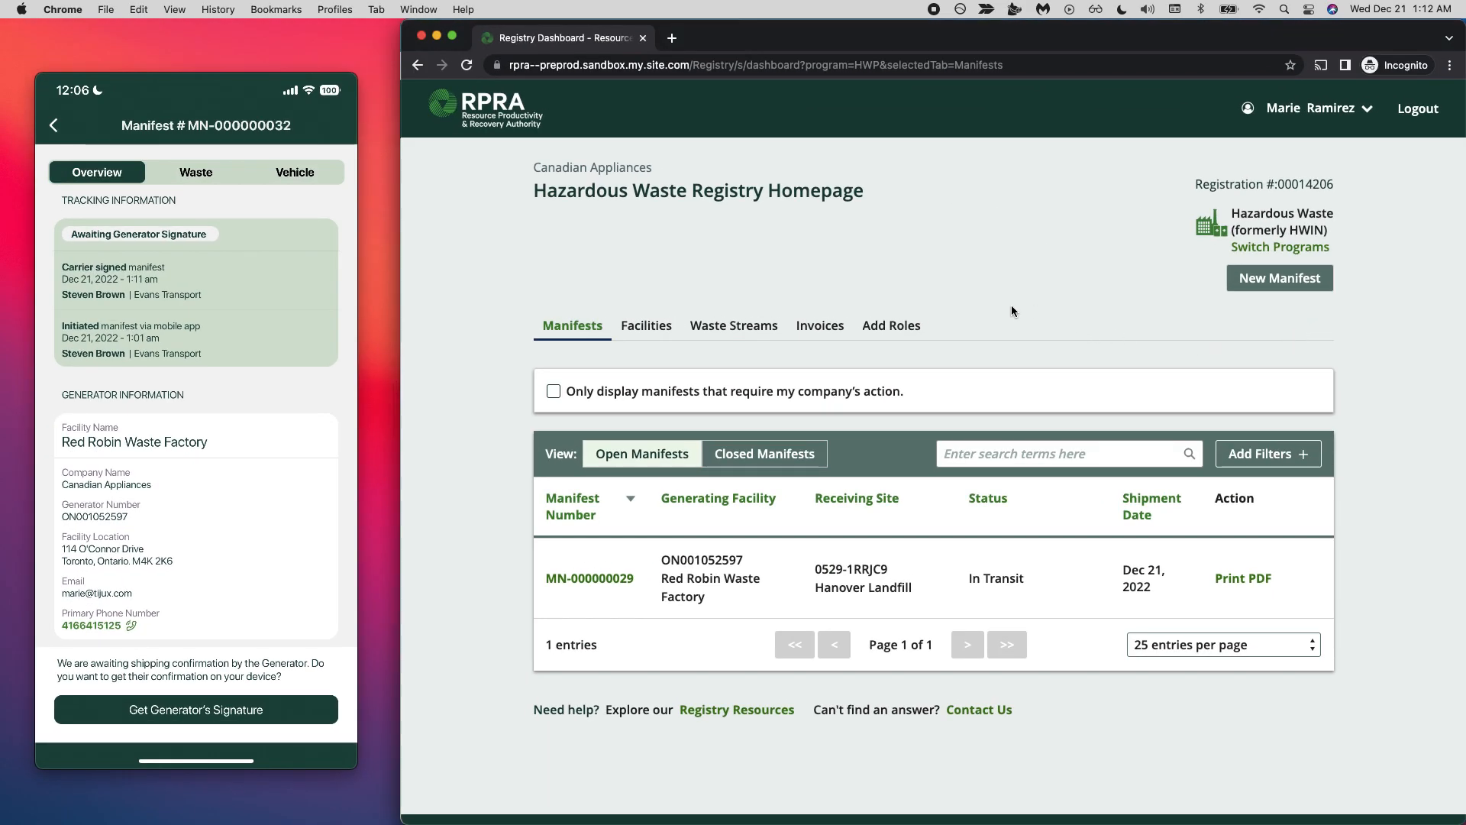
left_click(469, 67)
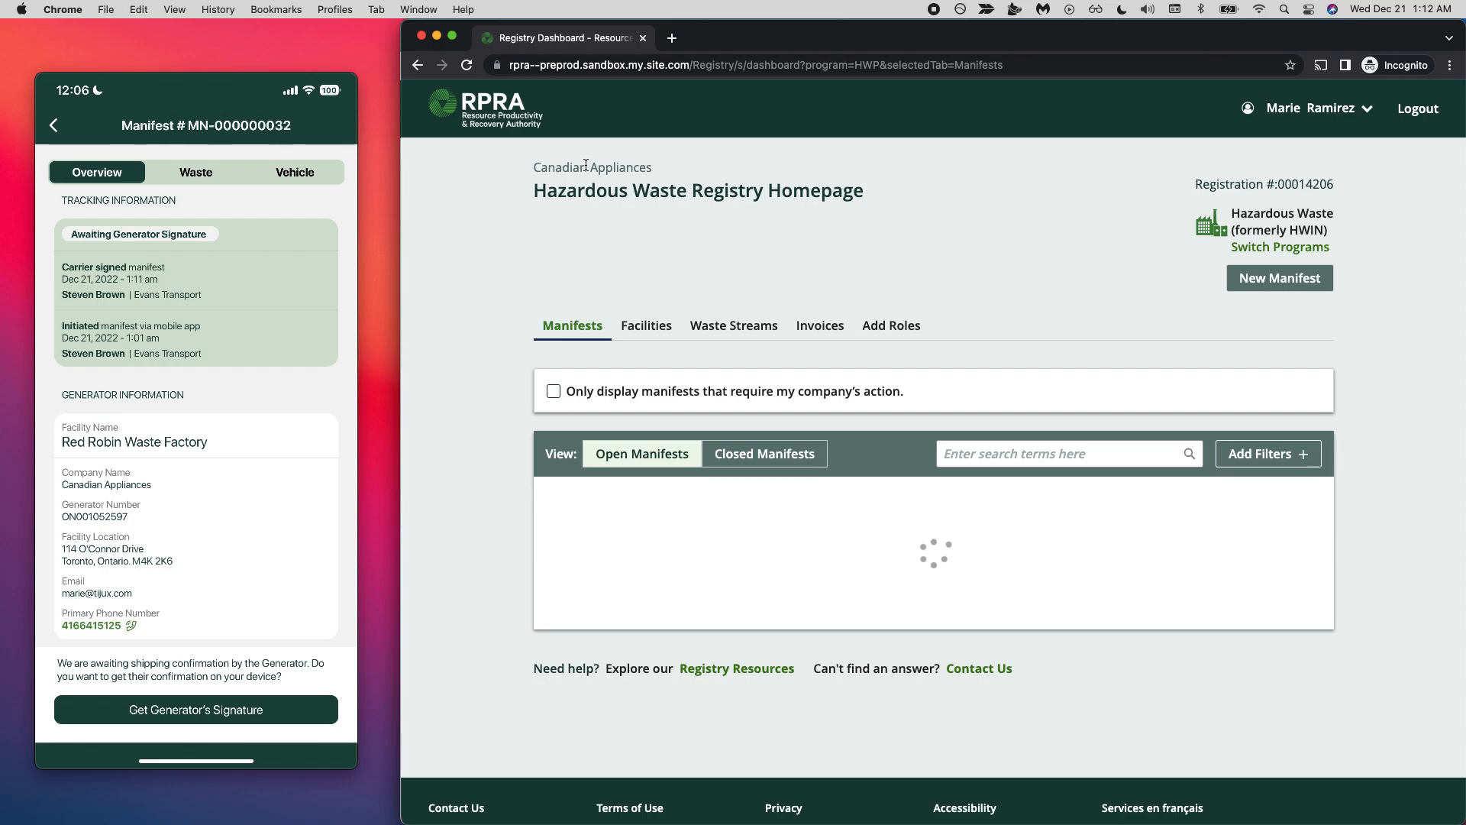
triple_click(586, 167)
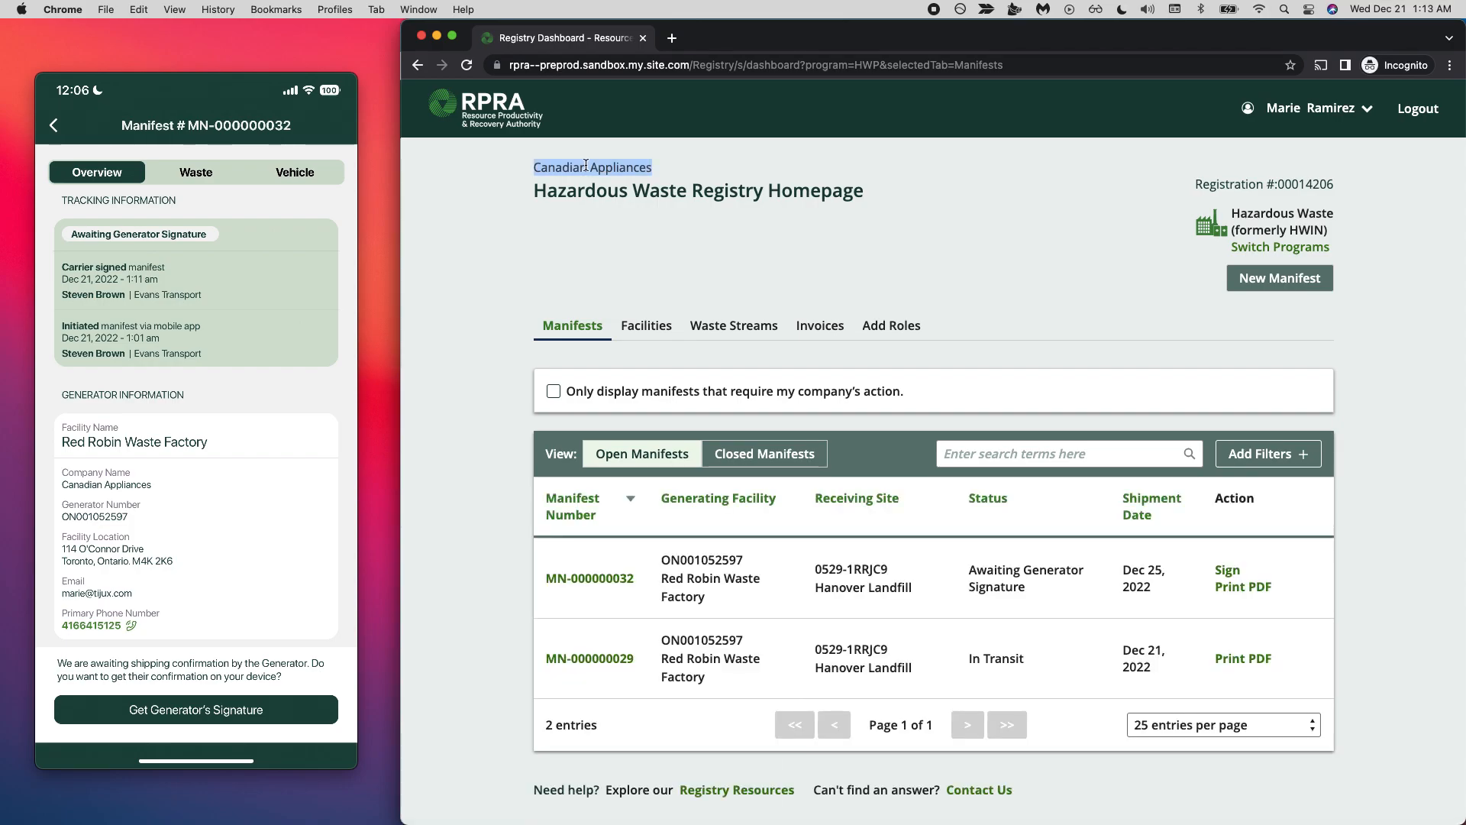
- Limit the list to manifests that require the company's action, and restore the full list of open manifests
scroll(586, 167, "down", 1)
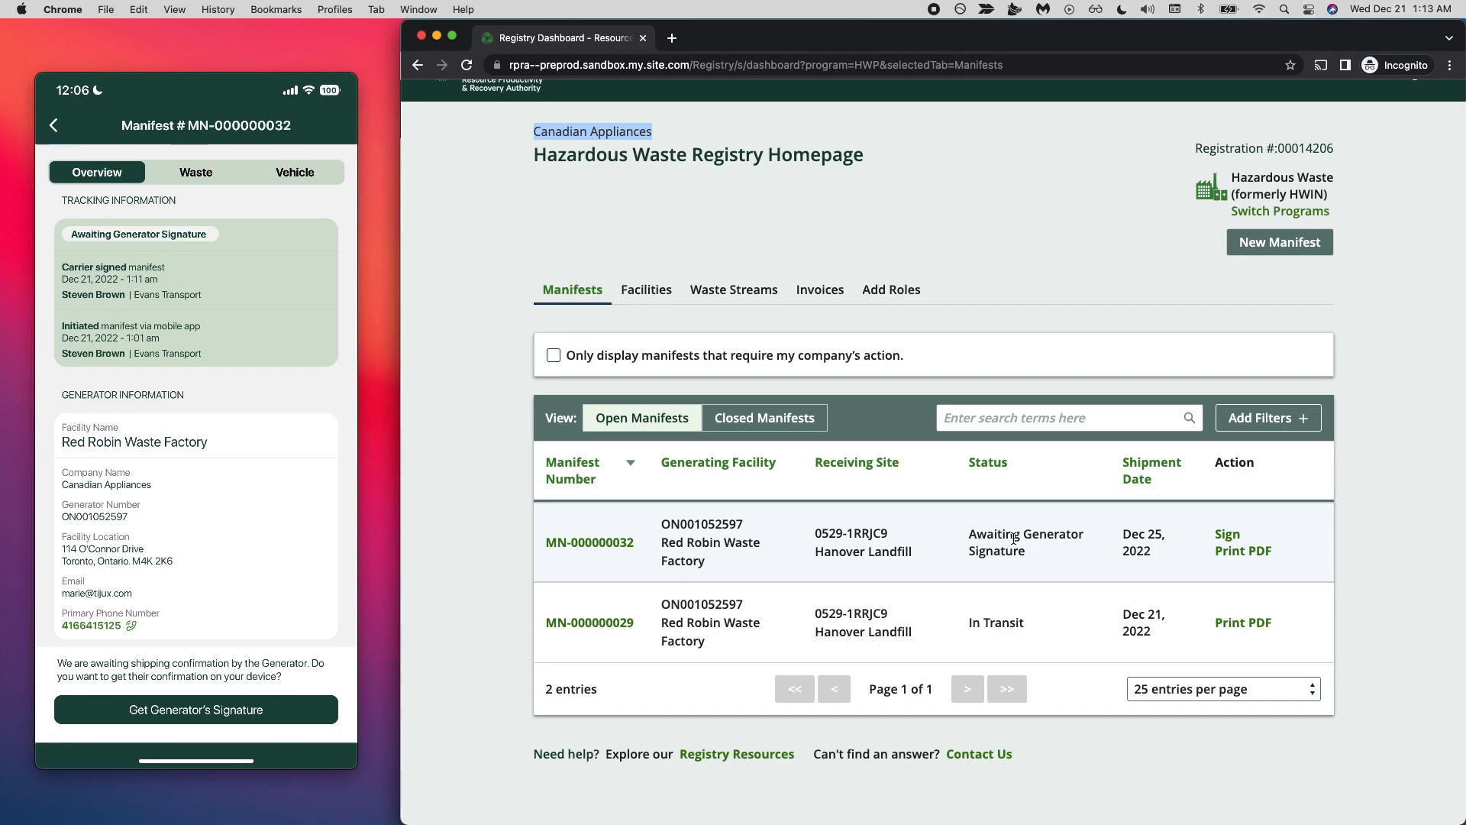
left_click(553, 358)
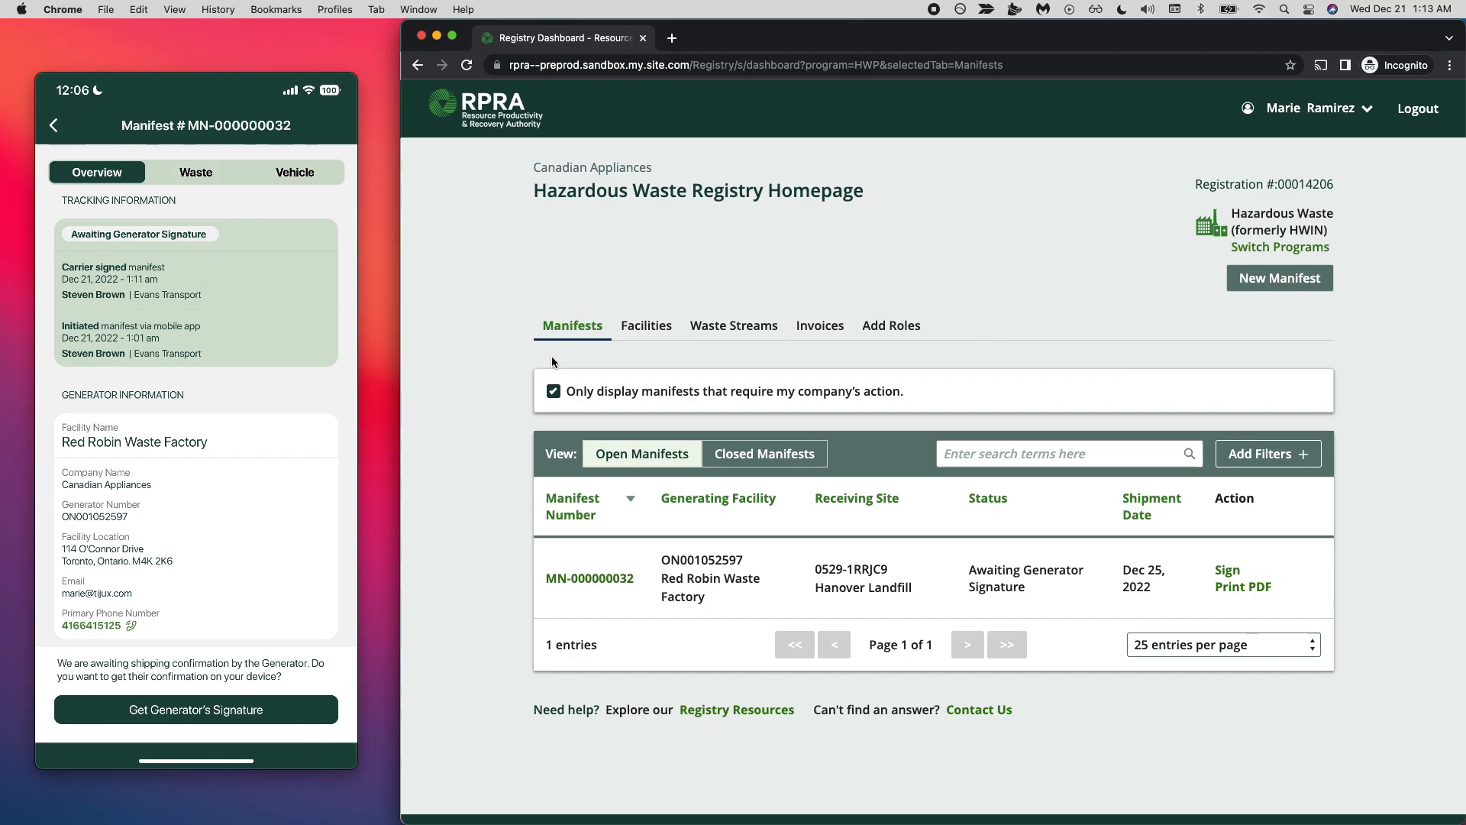
left_click(554, 391)
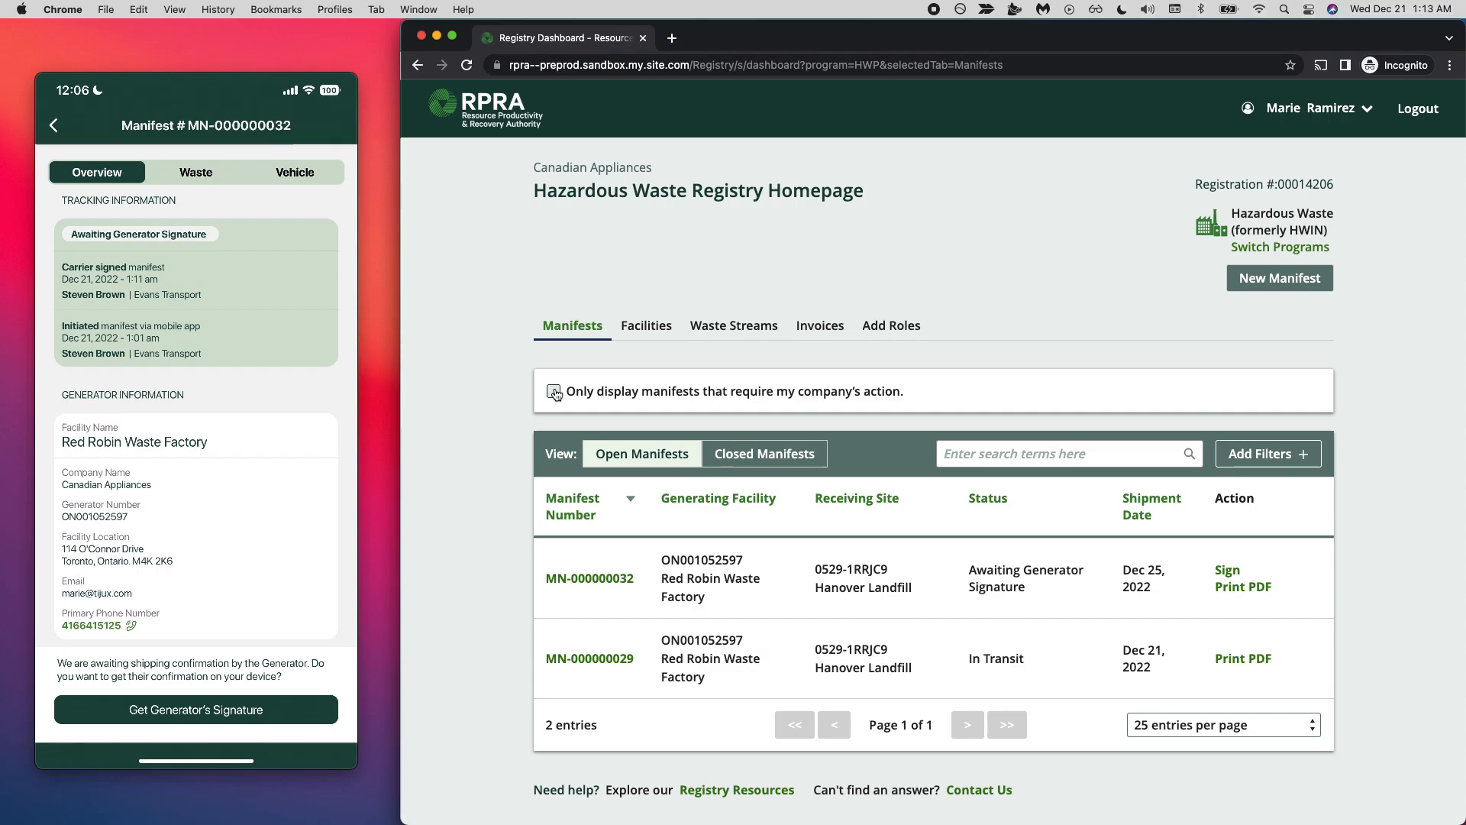
- Examine the manifest search field and the available filter criteria without applying any filter
scroll(468, 456, "down", 1)
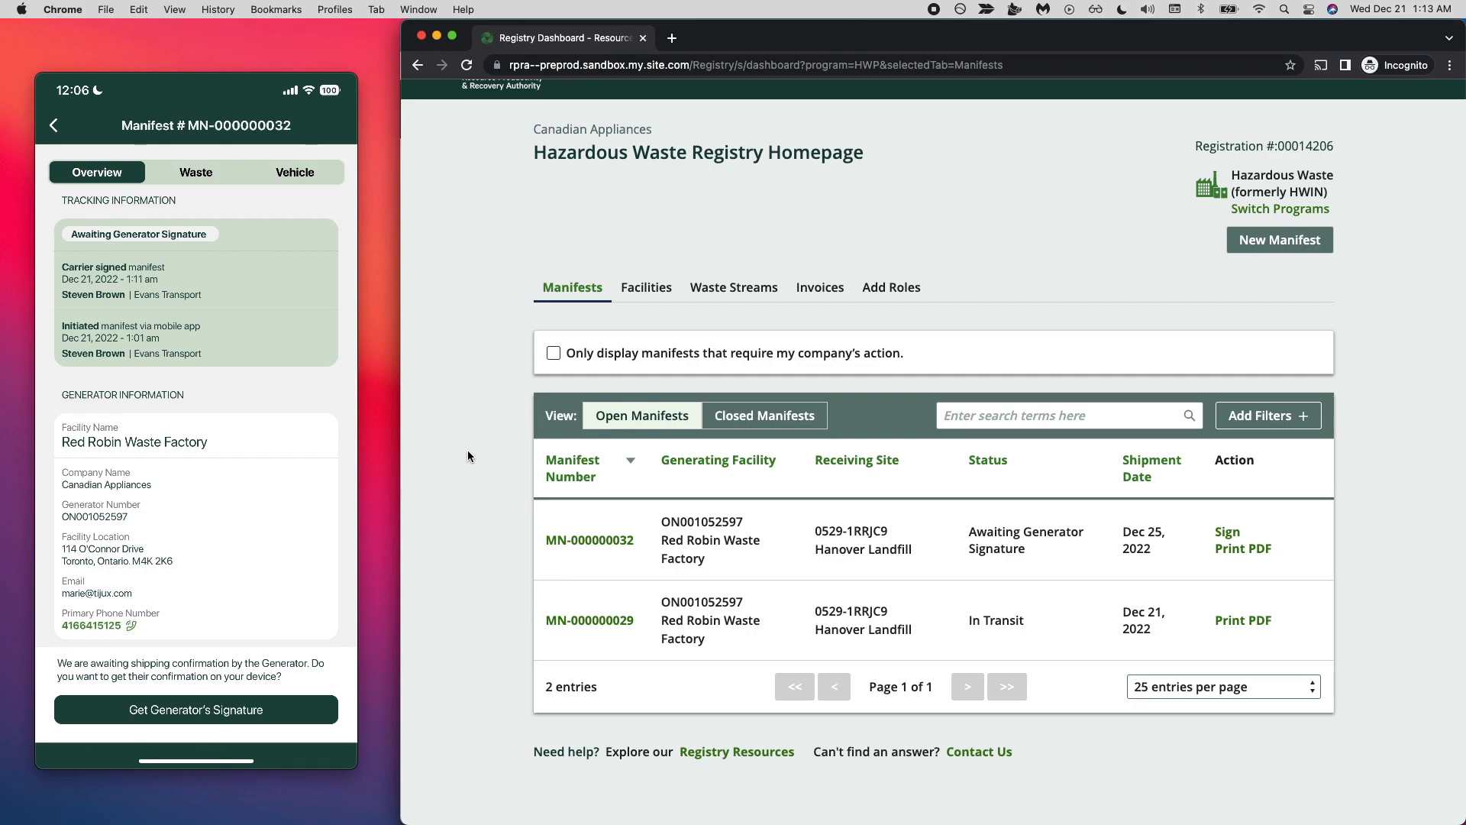
left_click(994, 419)
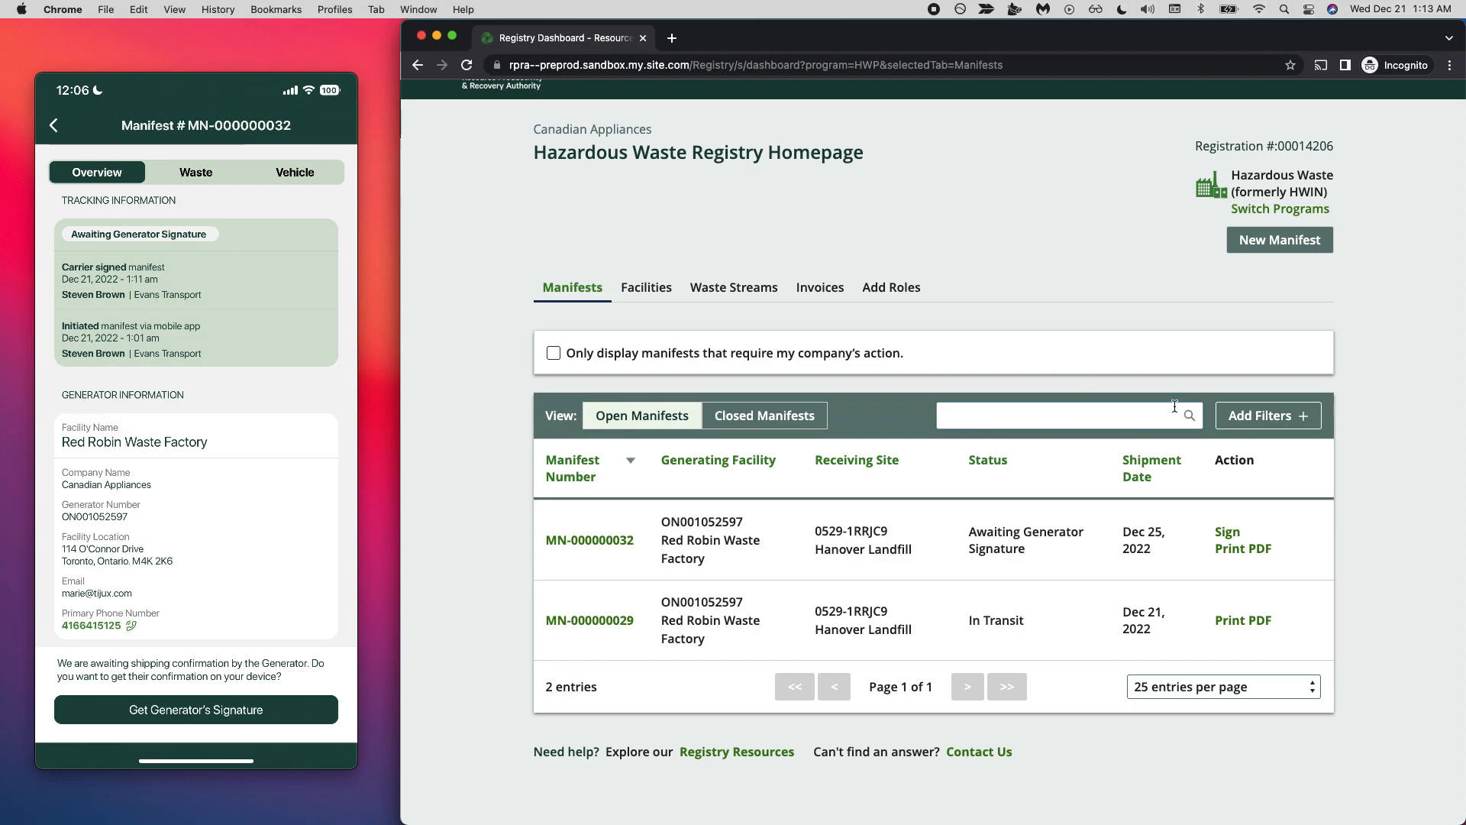
left_click(1275, 416)
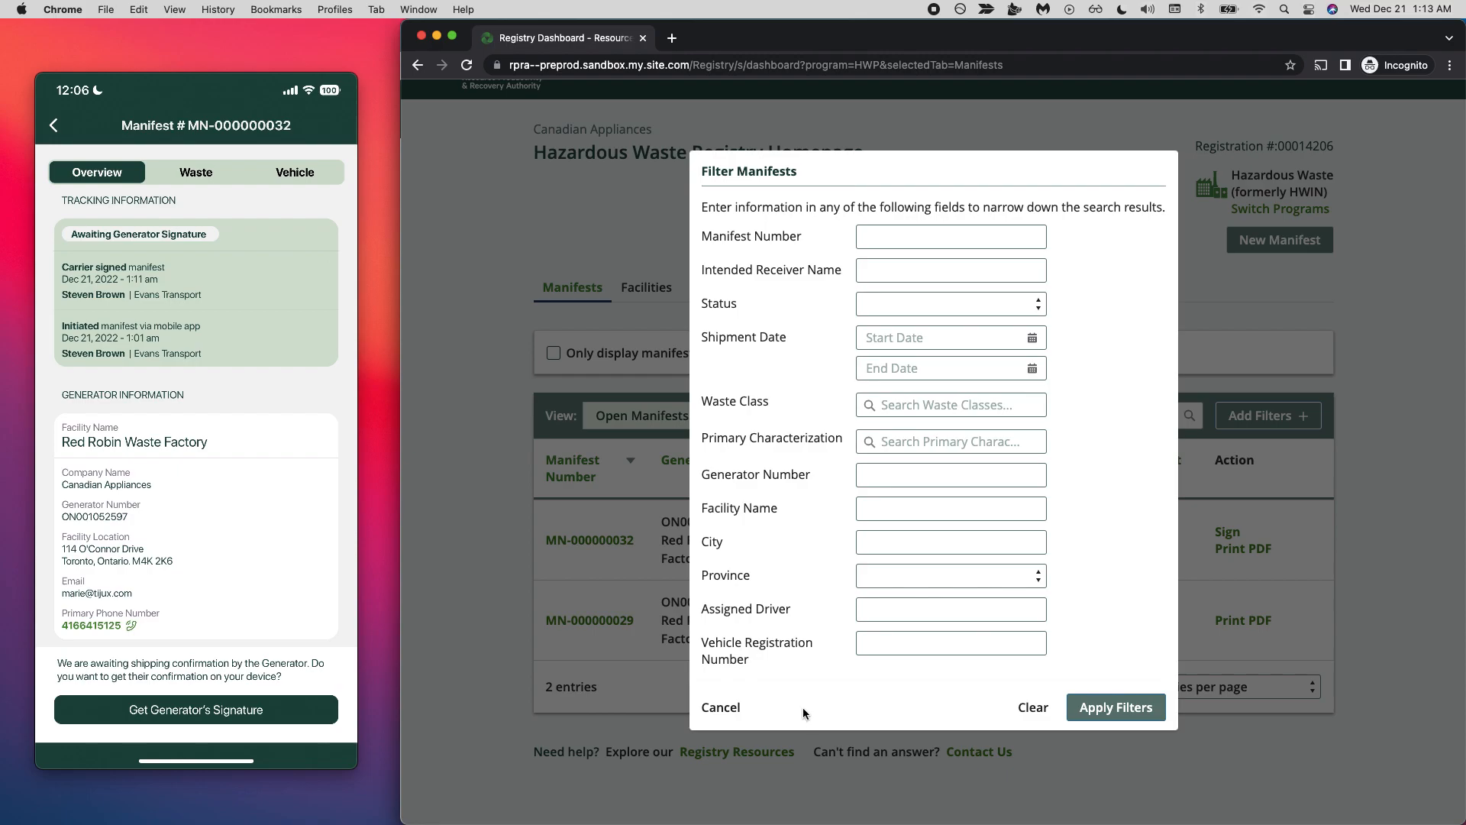
left_click(714, 703)
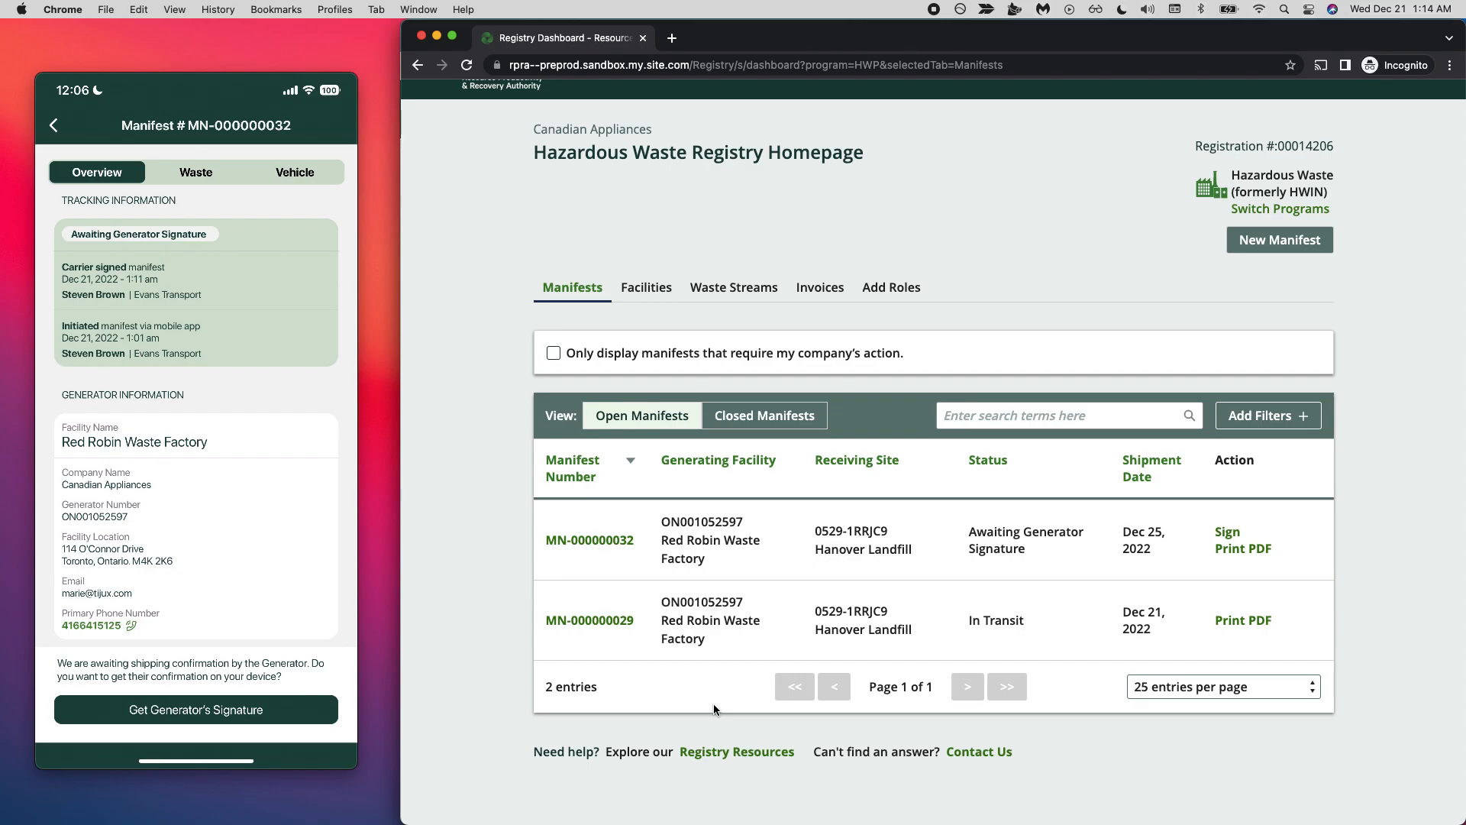
- Open the manifest awaiting the generator's signature and examine its readiness, tracking, generator and carrier information
scroll(1020, 315, "up", 1)
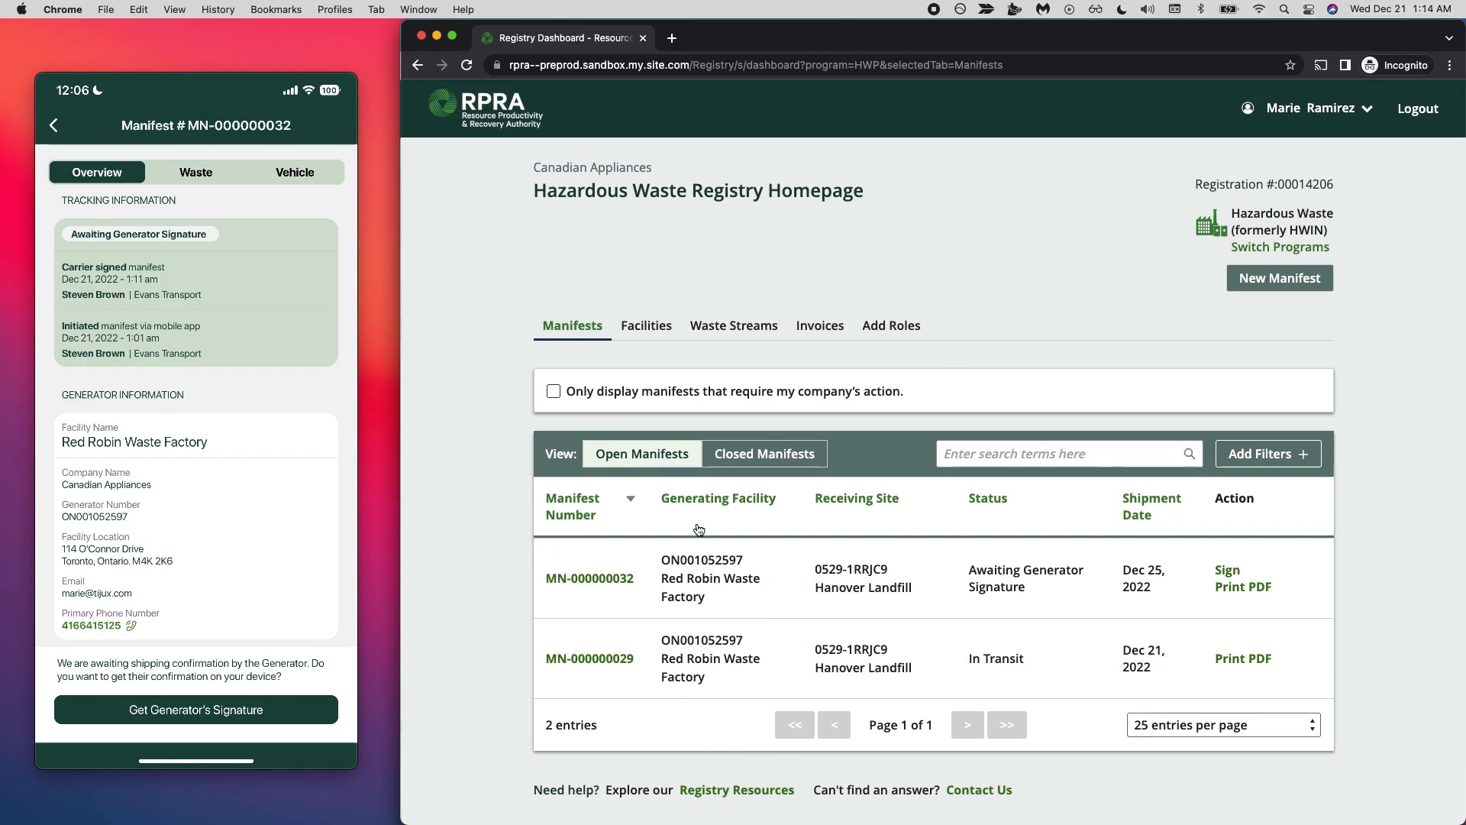
left_click(598, 578)
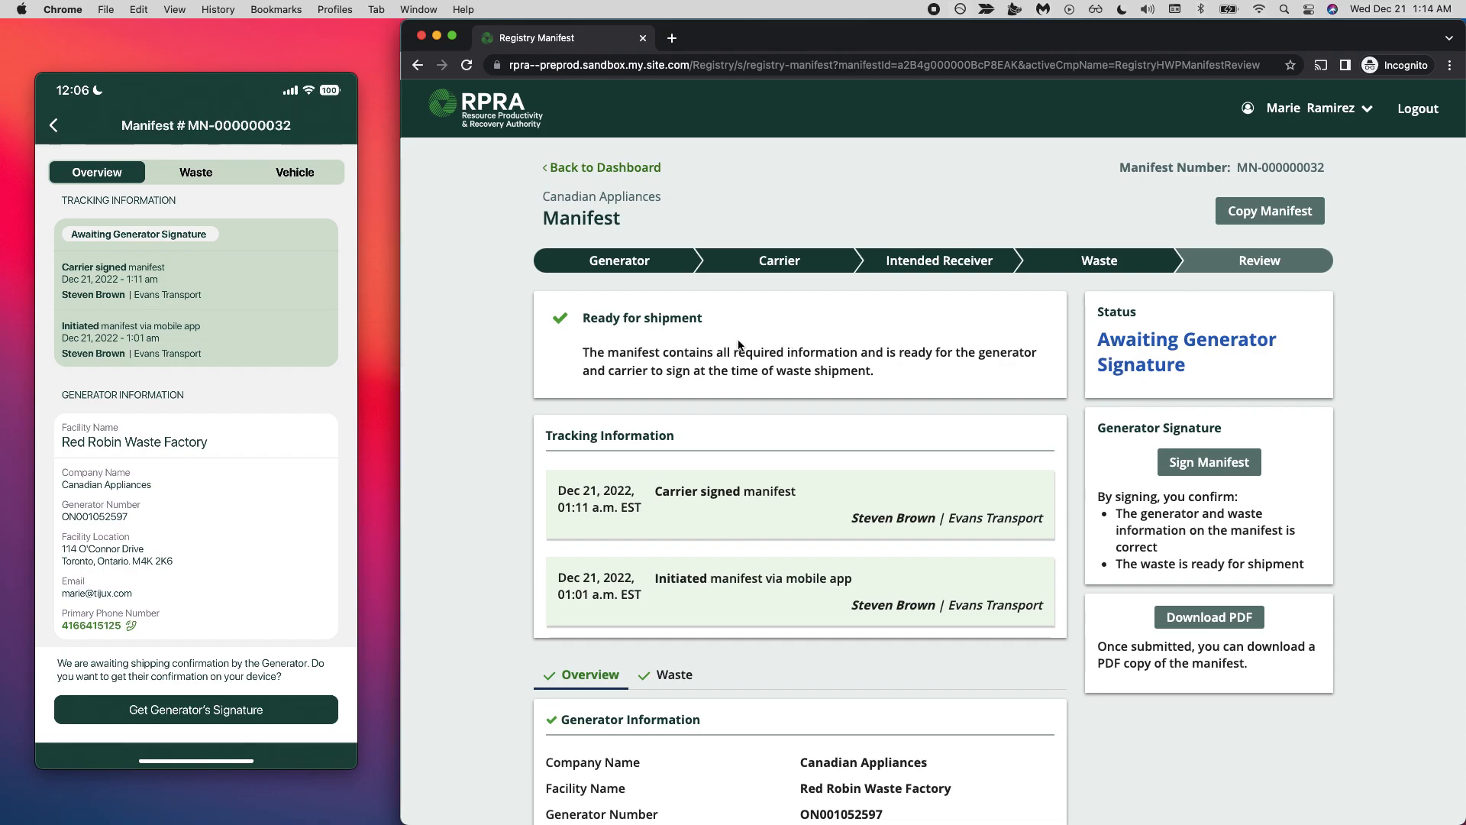
triple_click(676, 357)
left_click(677, 358)
scroll(775, 566, "down", 5)
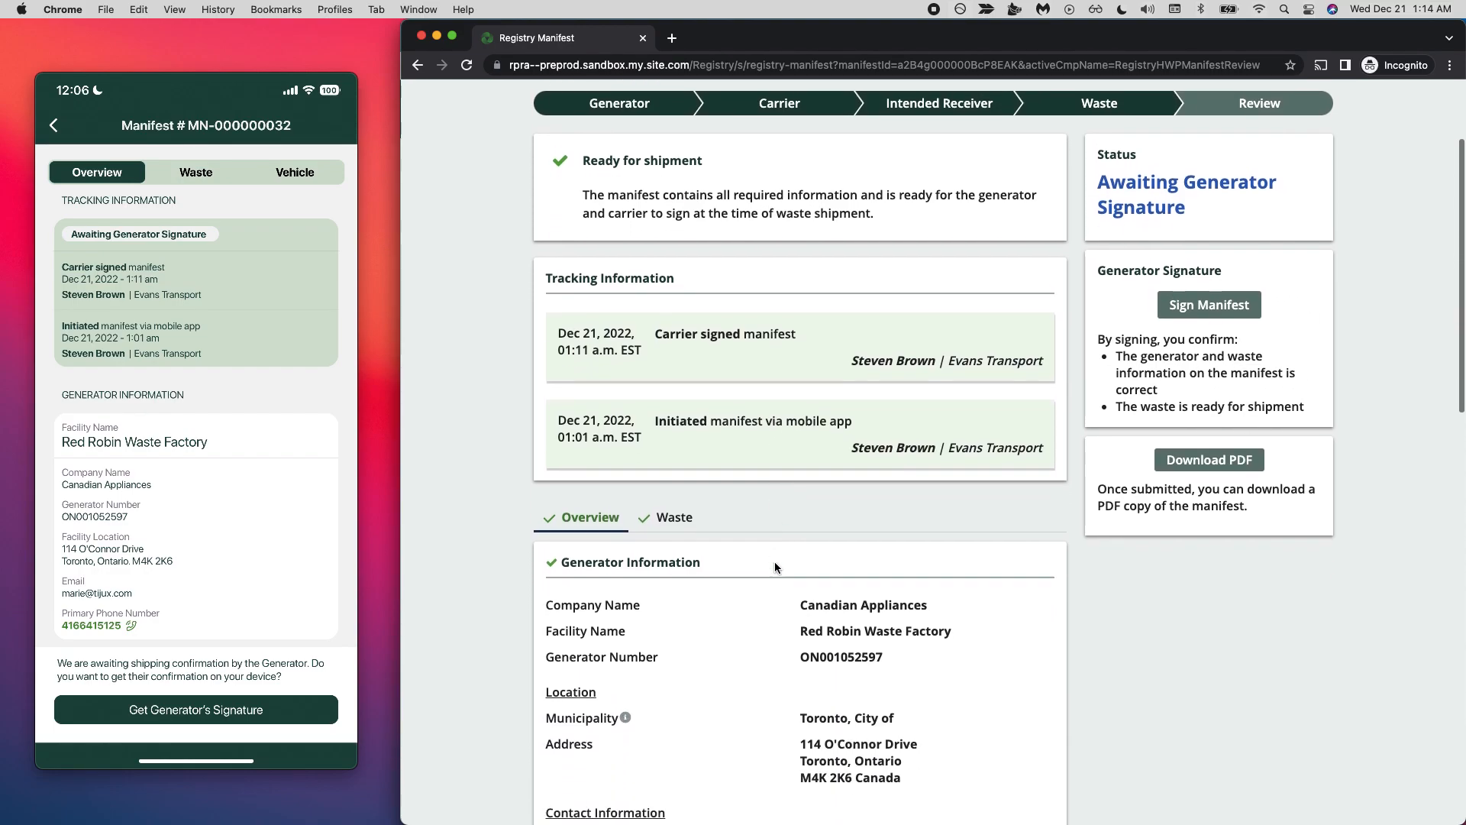
scroll(775, 565, "down", 2)
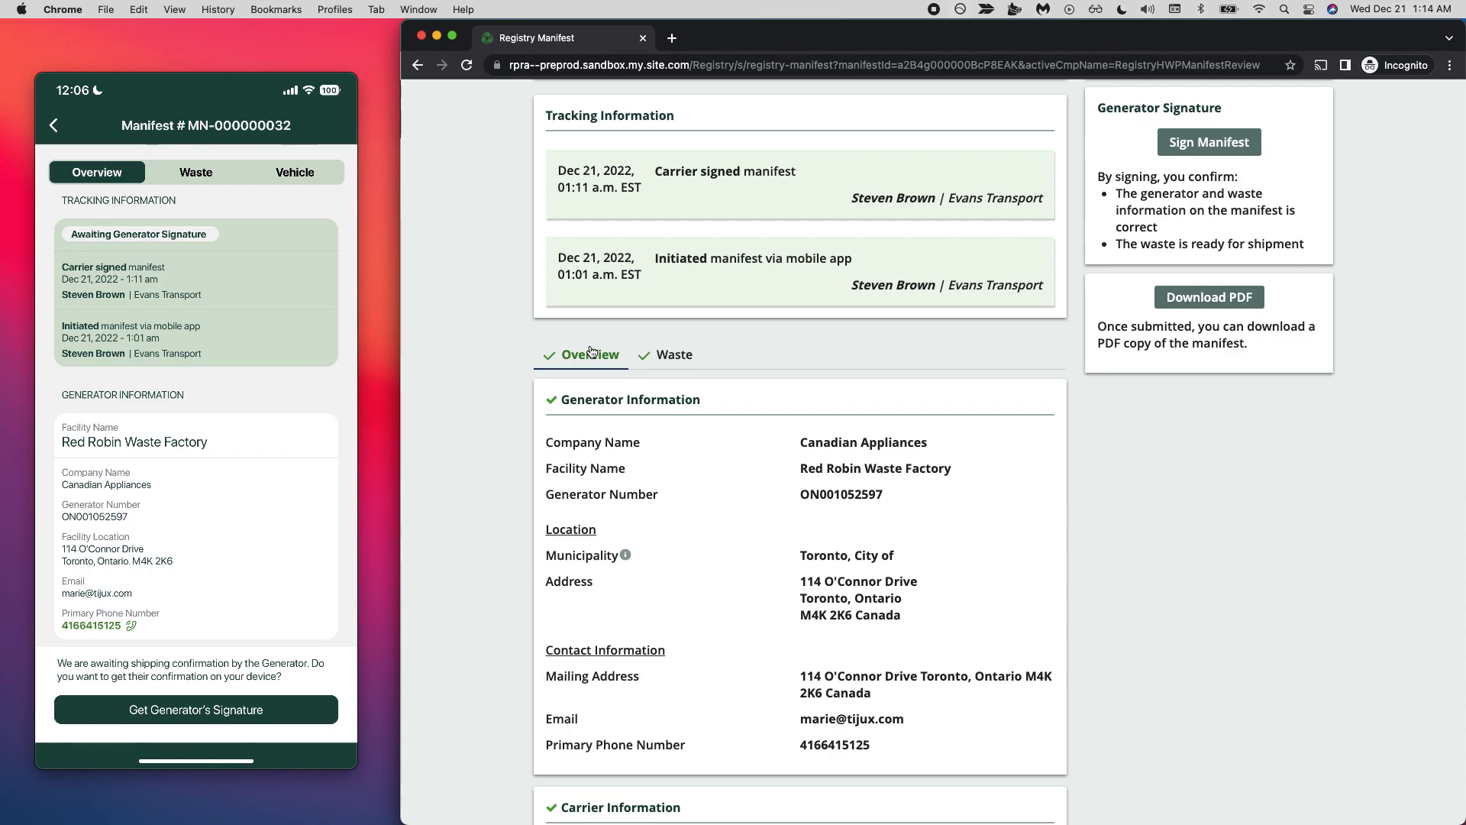
scroll(692, 461, "down", 3)
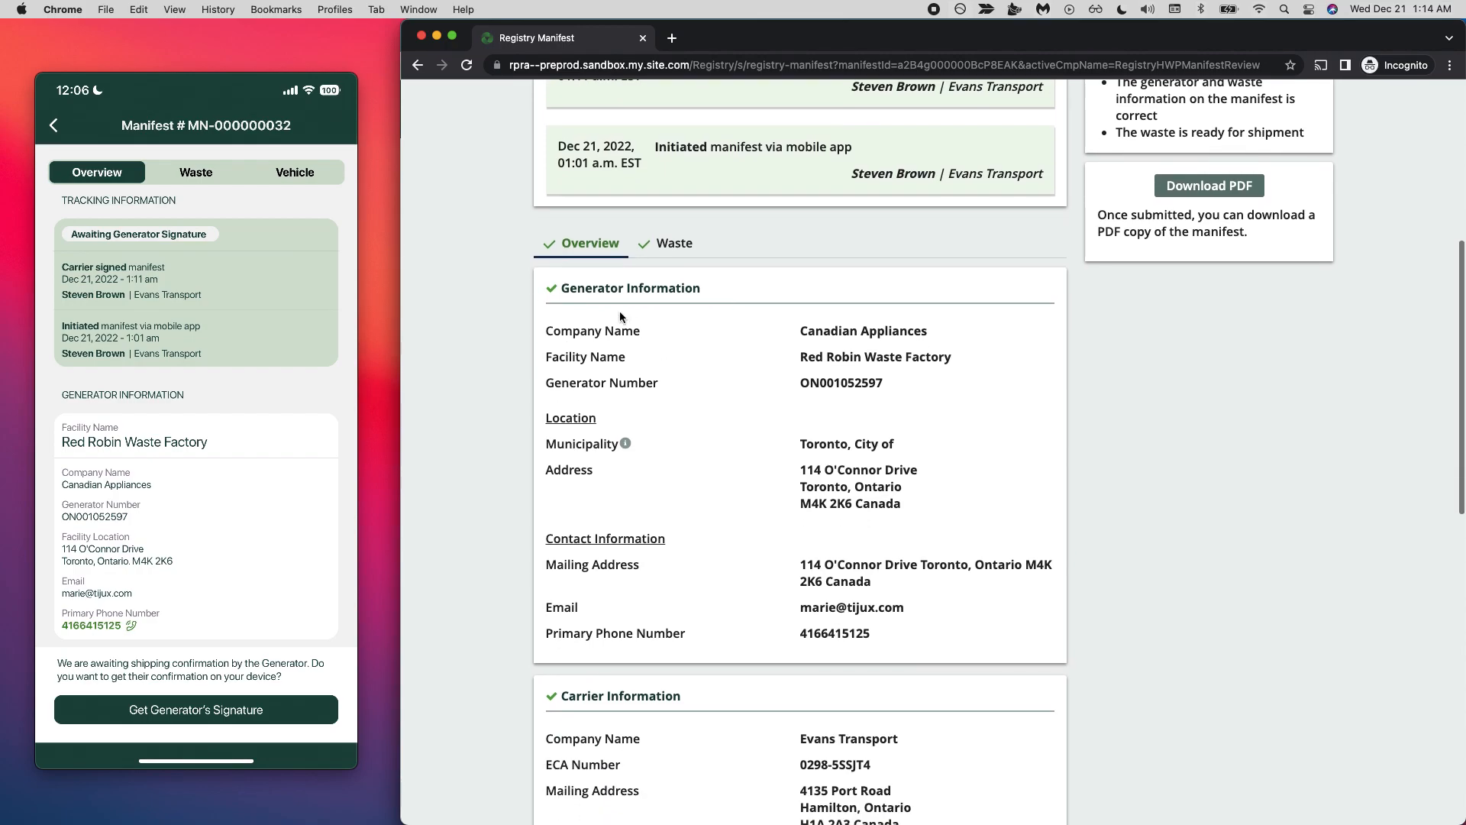
scroll(646, 426, "down", 3)
scroll(672, 525, "down", 6)
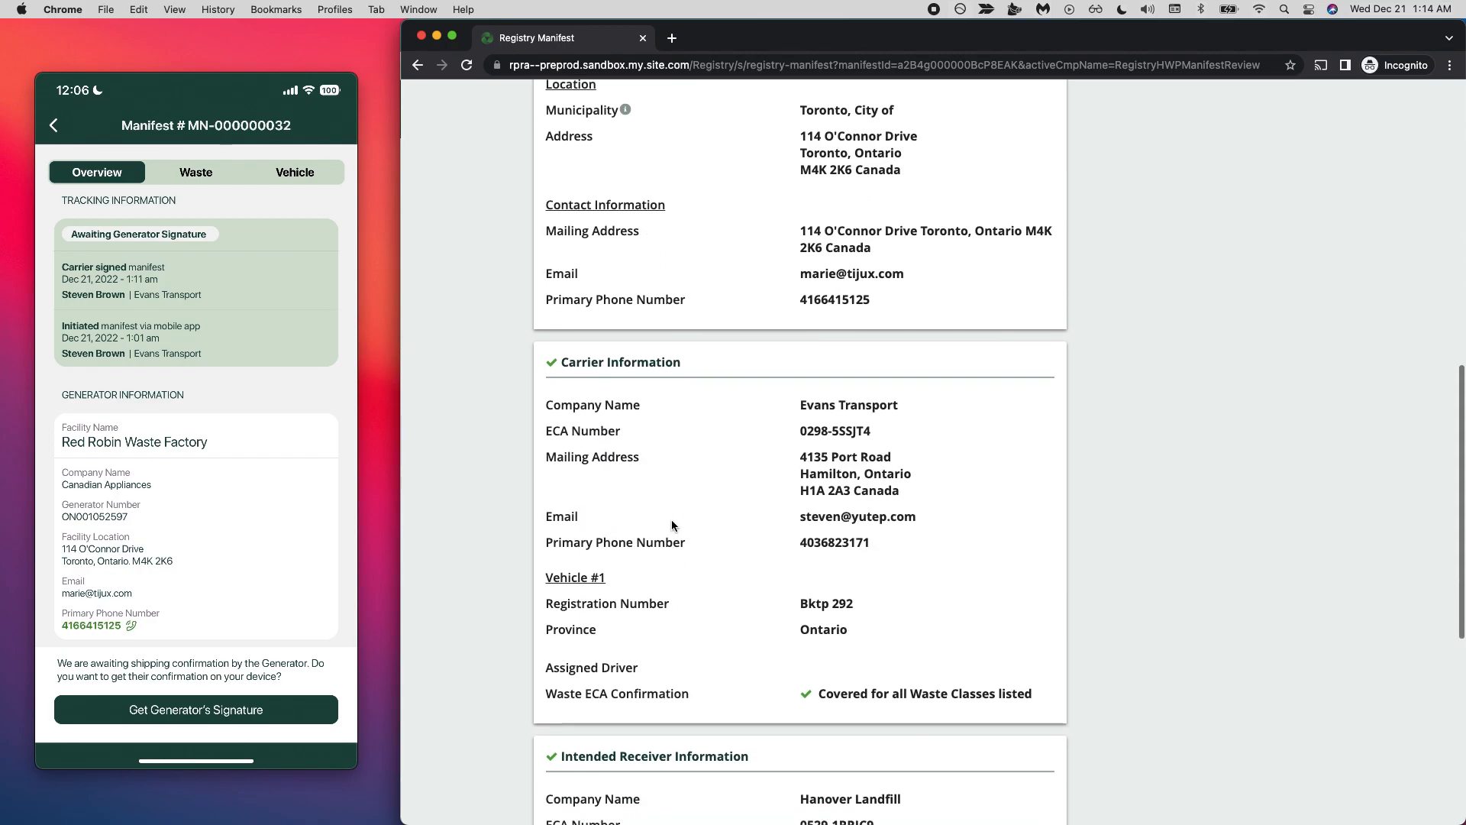
scroll(672, 525, "up", 6)
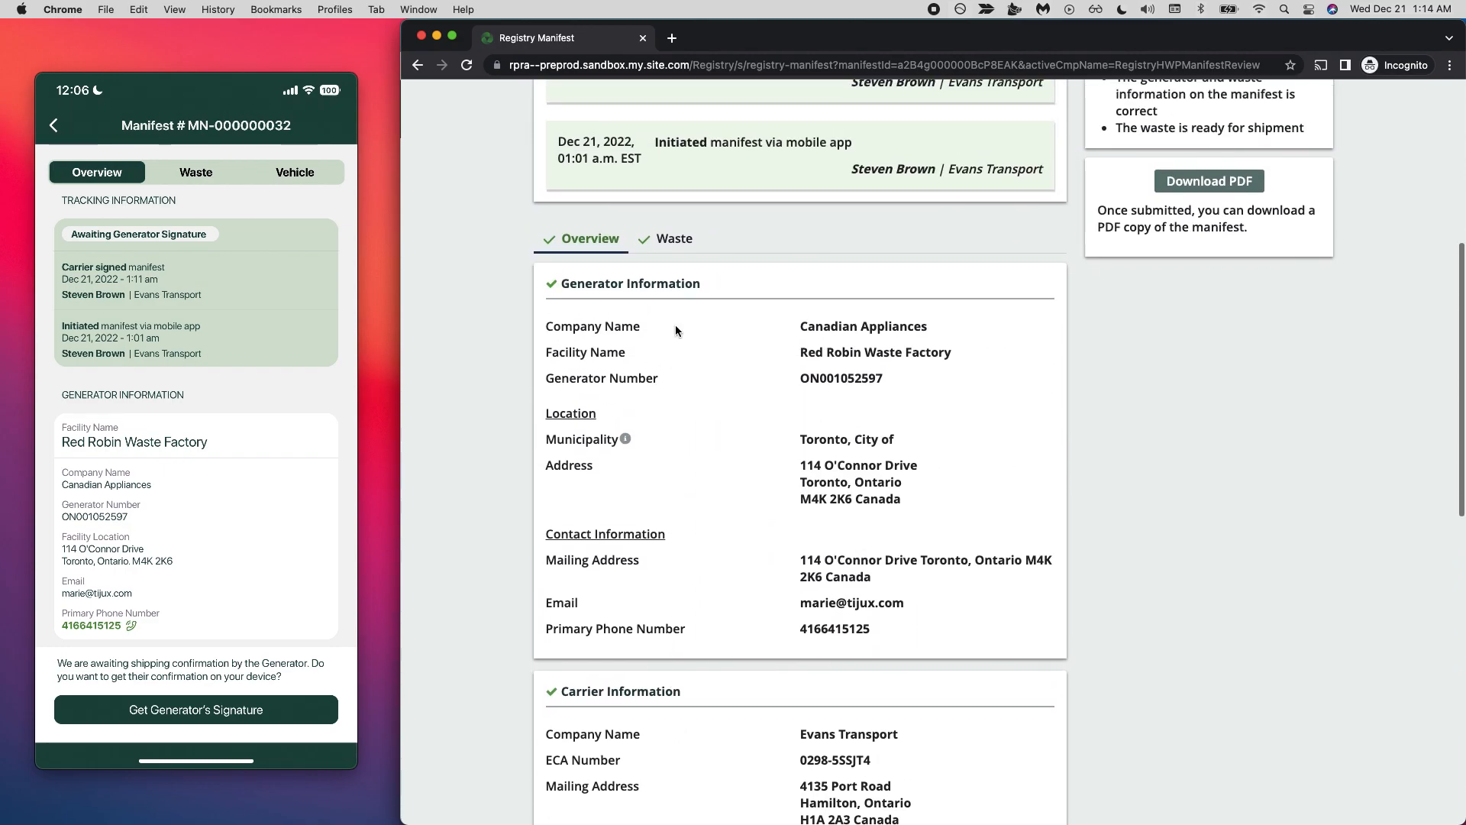
- Examine the manifest's shipment details and the shipping information for the Steel Making Residues and Latex Wastes entries
left_click(666, 252)
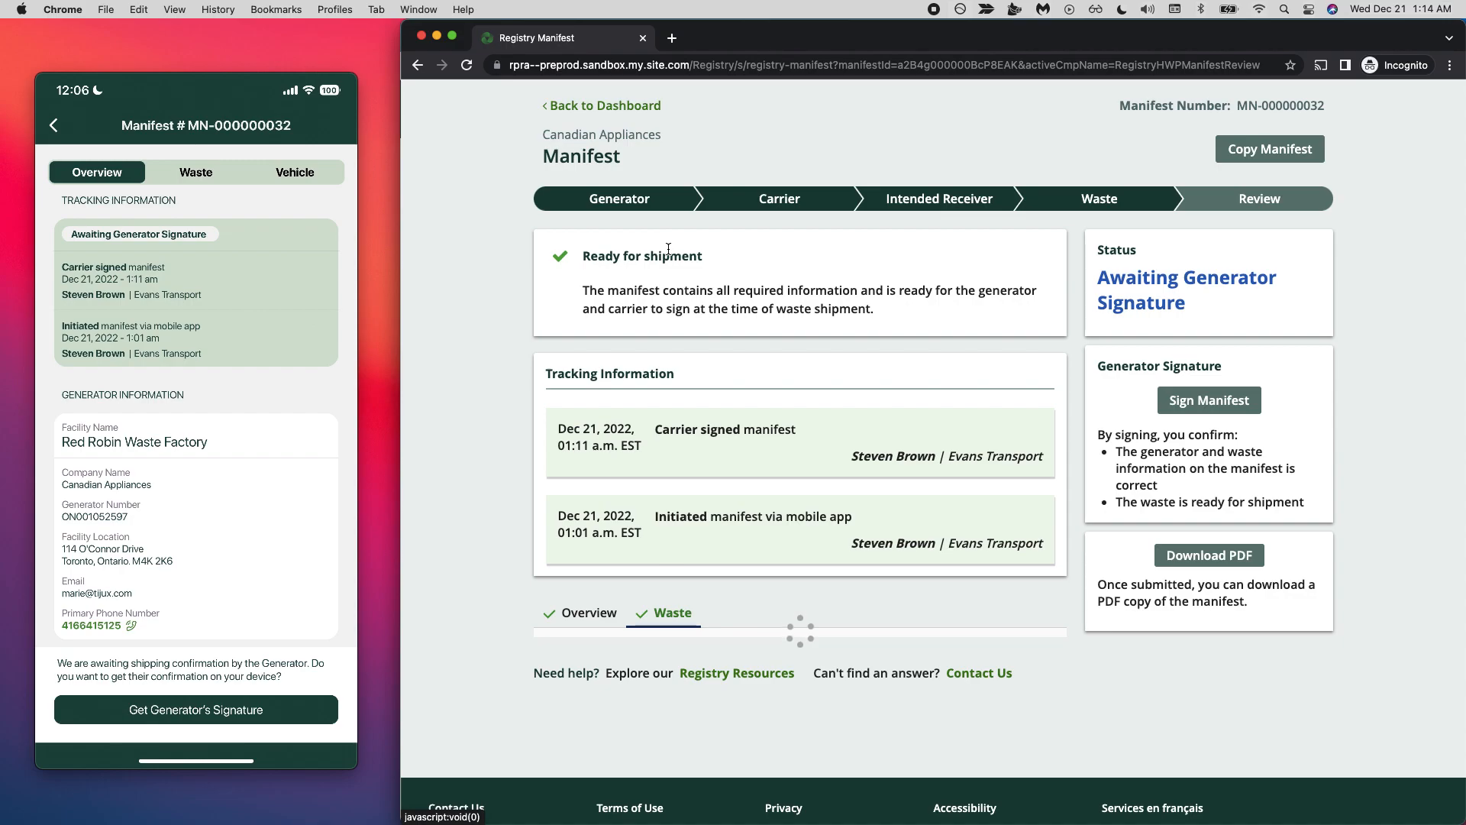
scroll(671, 473, "down", 6)
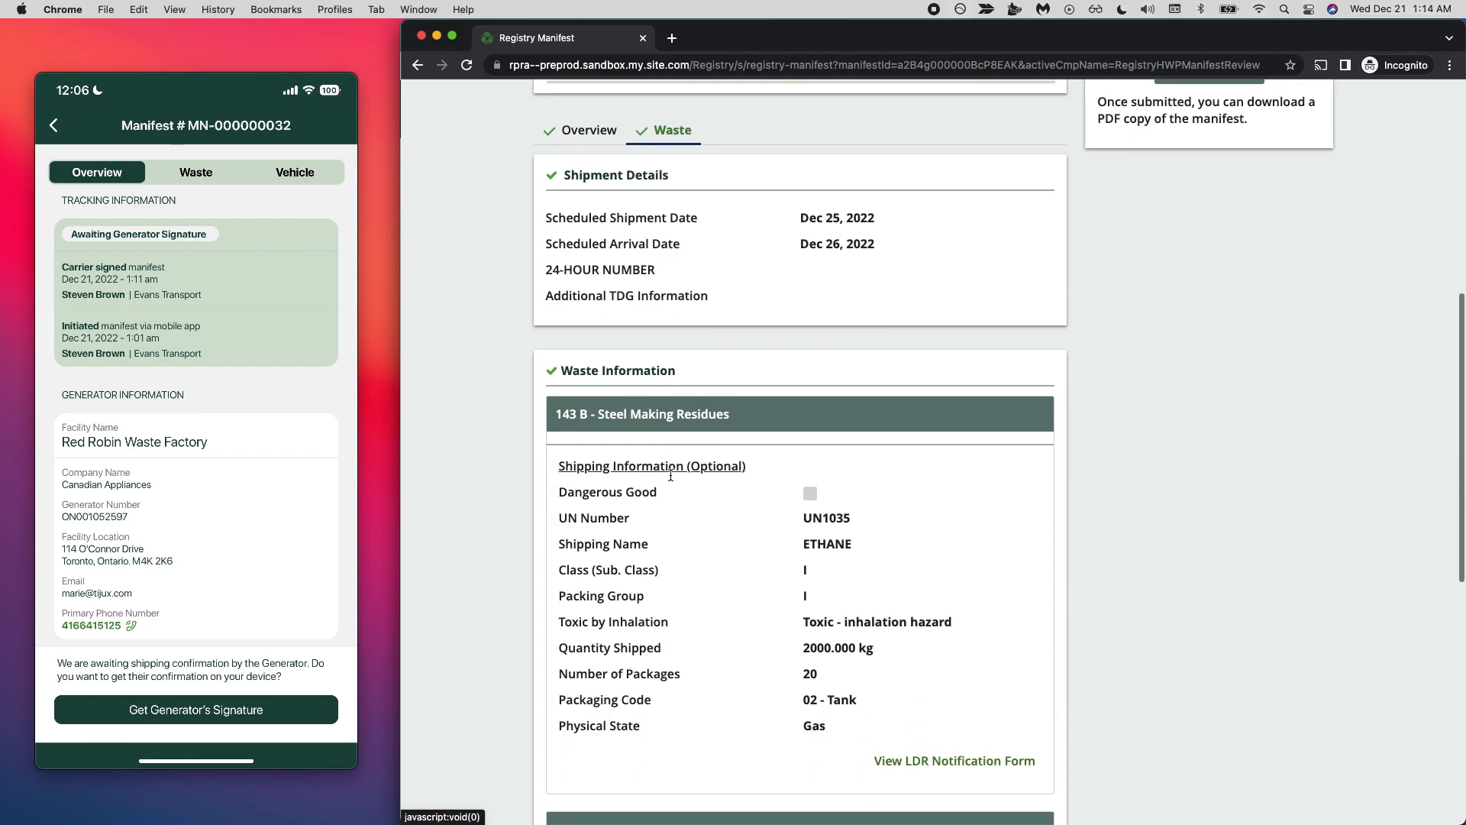
scroll(687, 615, "down", 2)
scroll(752, 498, "down", 3)
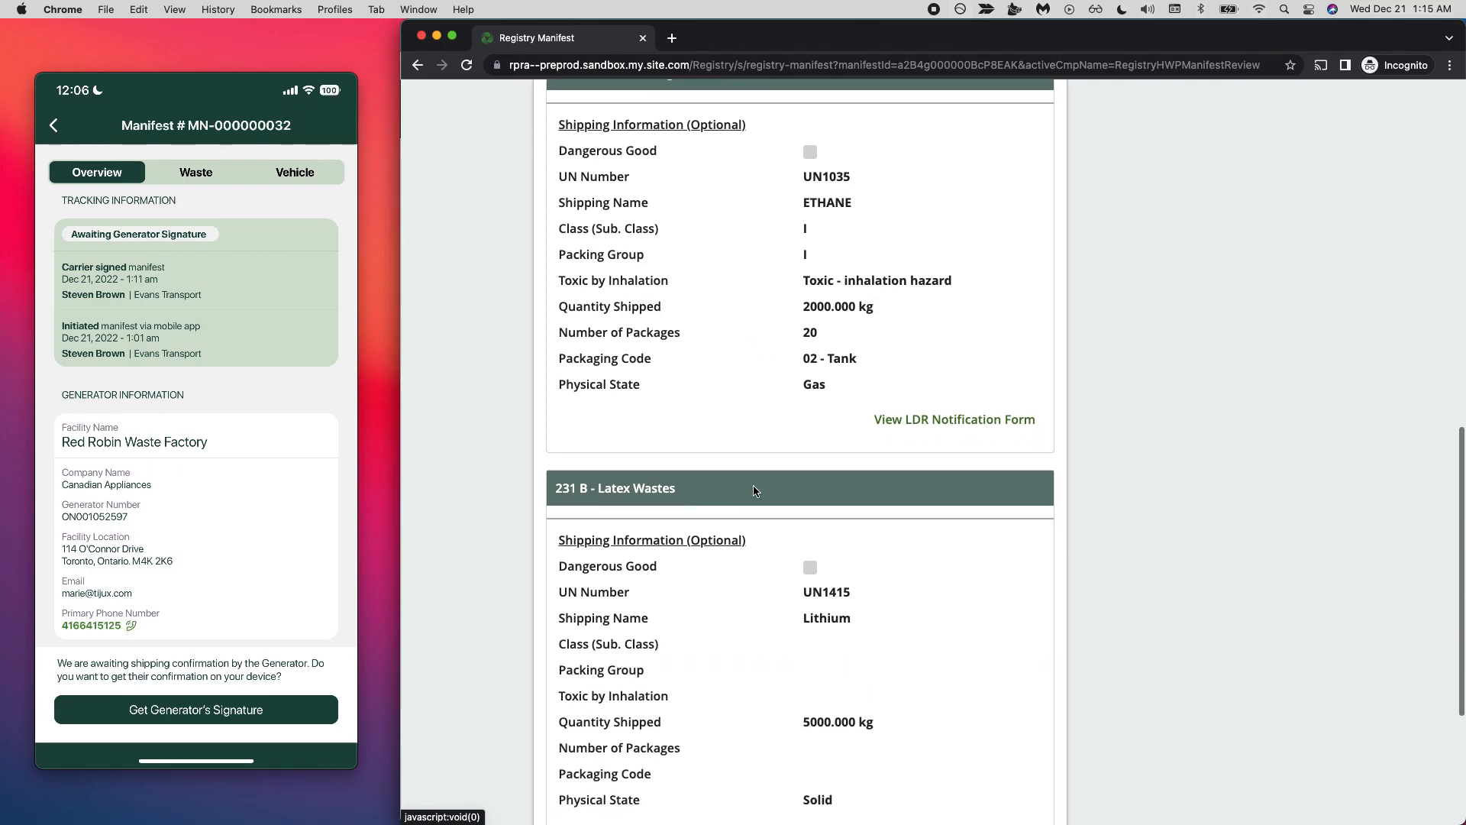
scroll(753, 489, "up", 4)
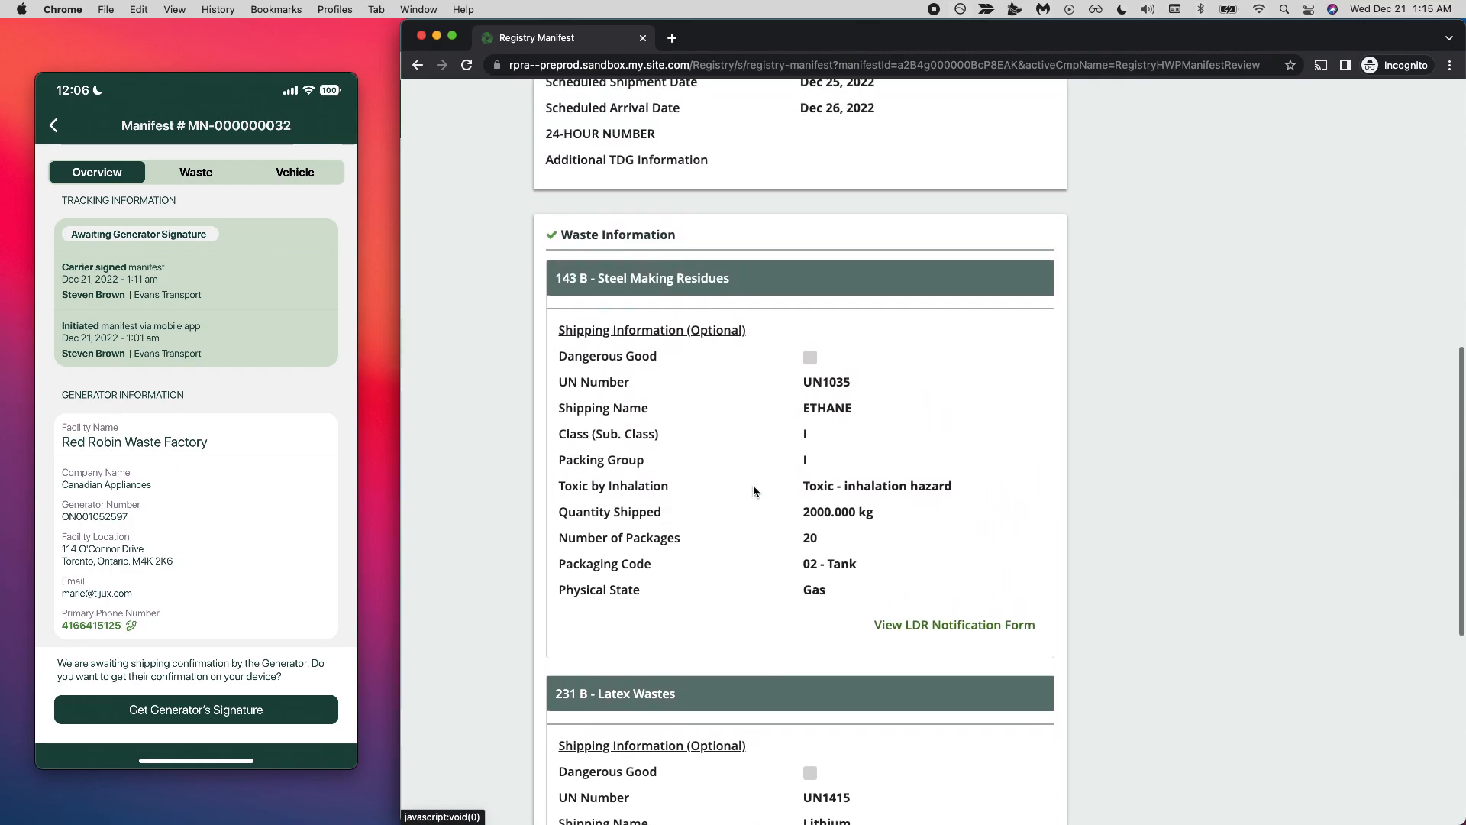
scroll(754, 490, "up", 10)
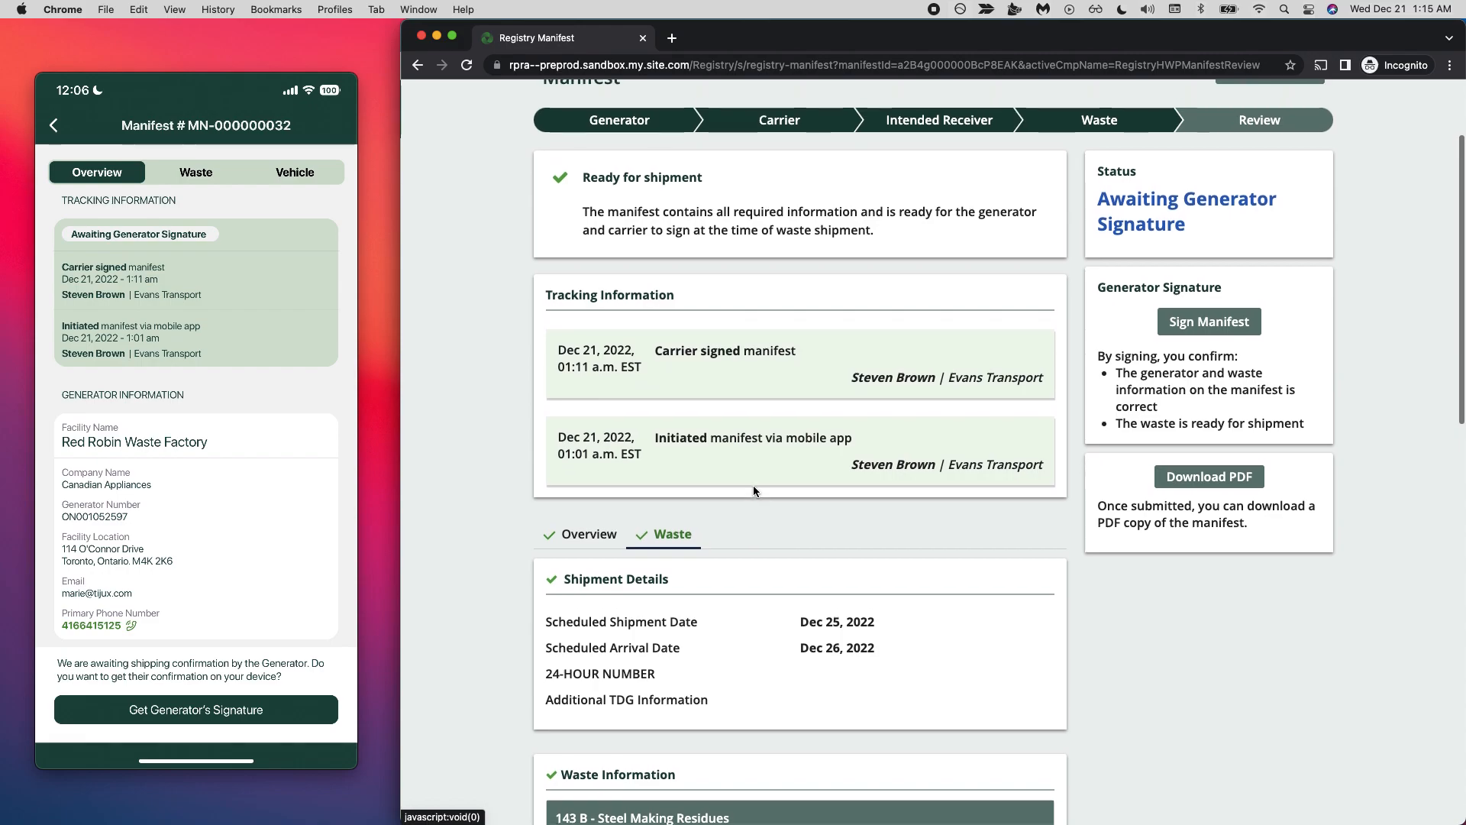
- Sign the manifest as the generator, certifying that its information is correct and complete
scroll(1222, 344, "up", 2)
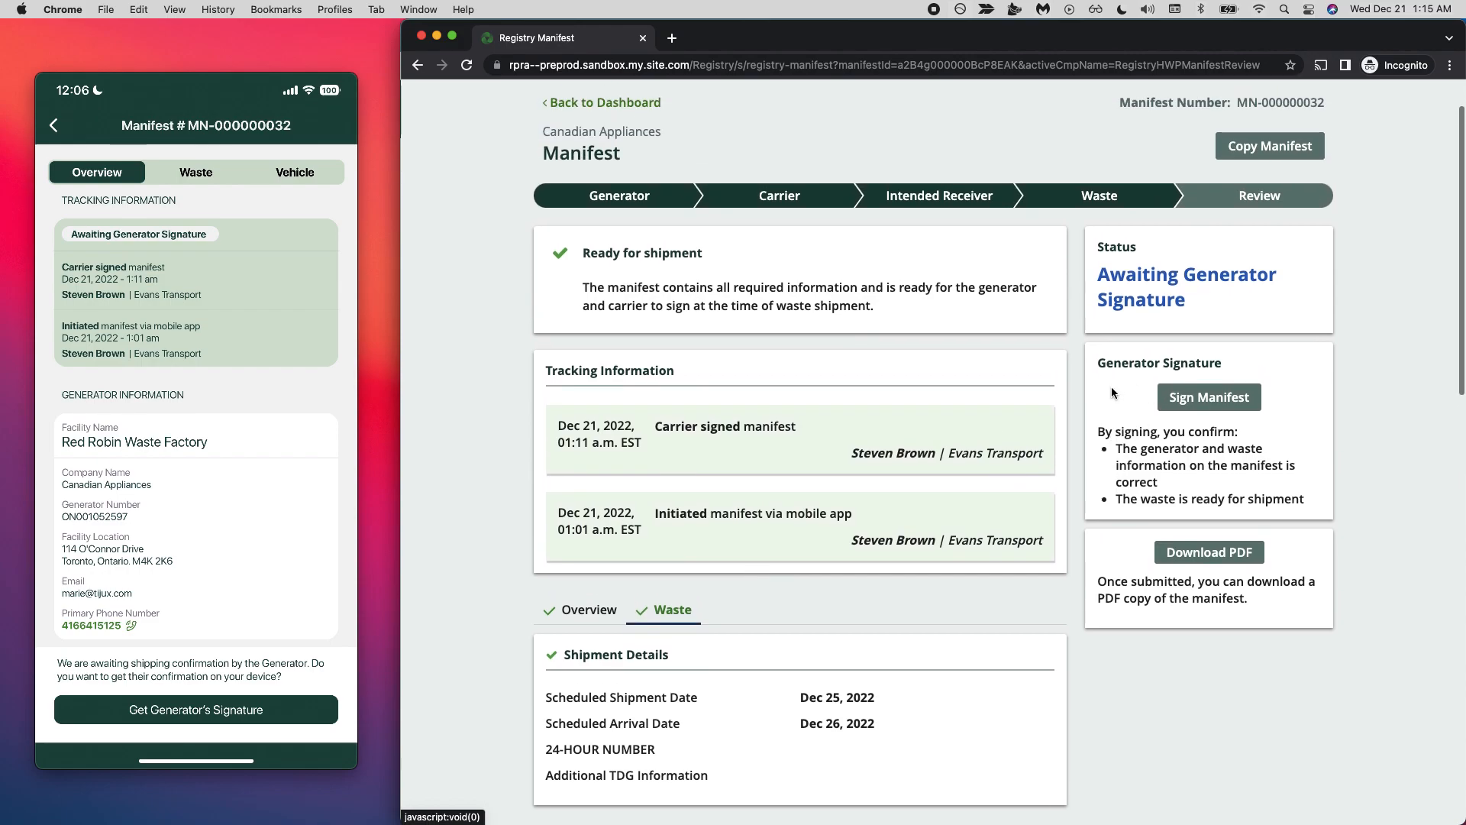
left_click(1209, 406)
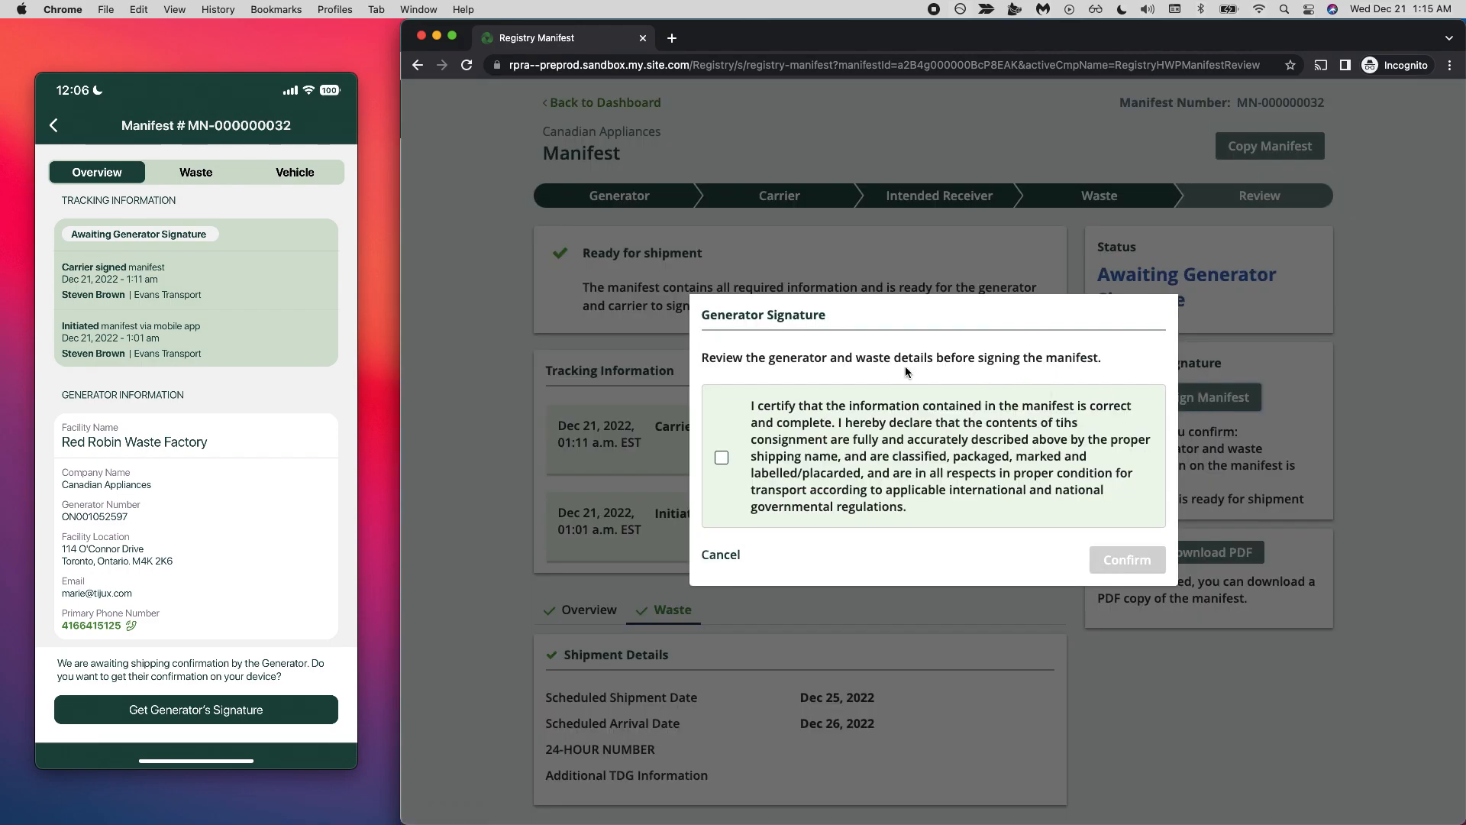
left_click(730, 455)
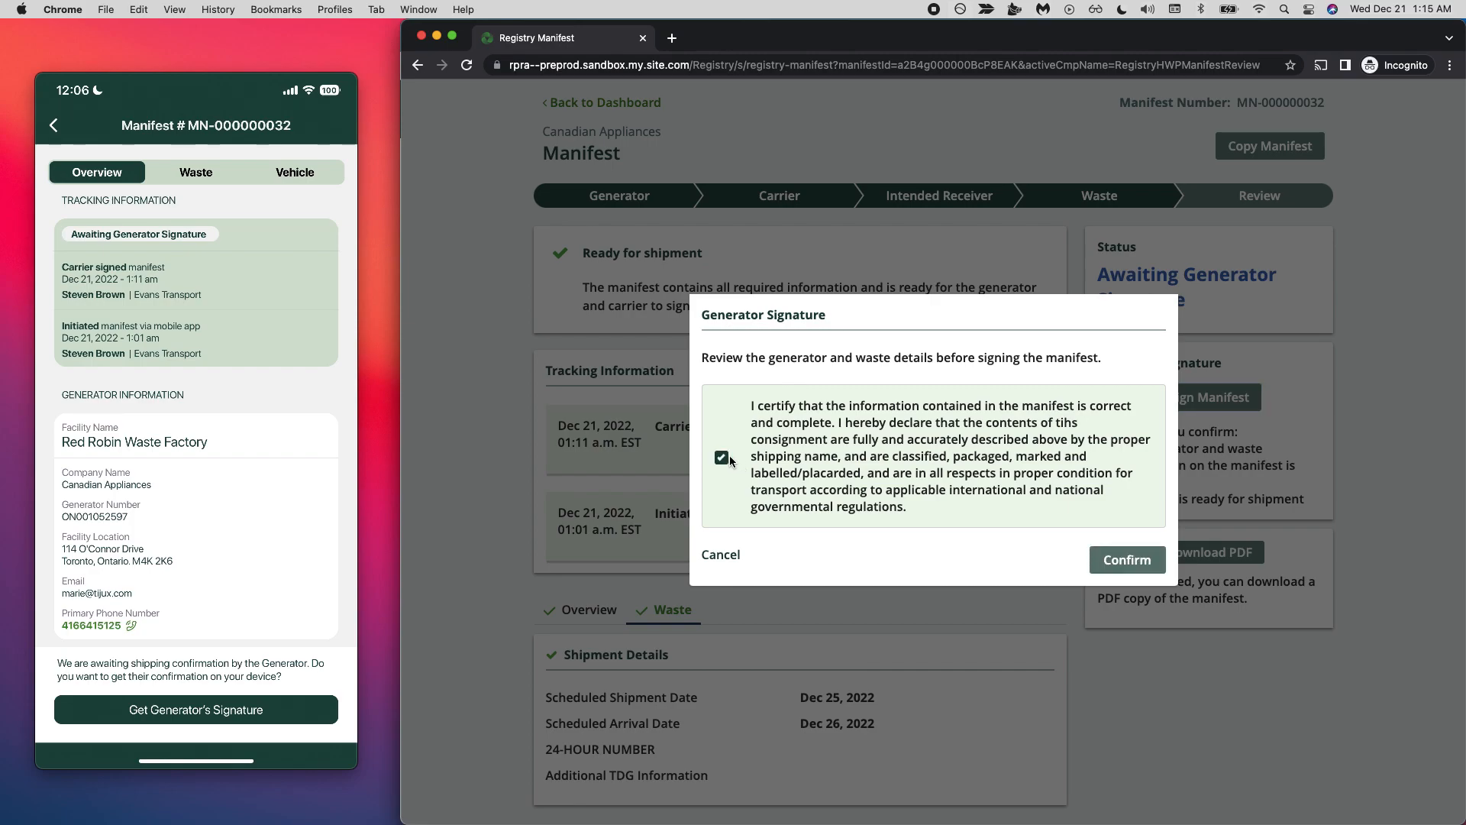
left_click(1126, 560)
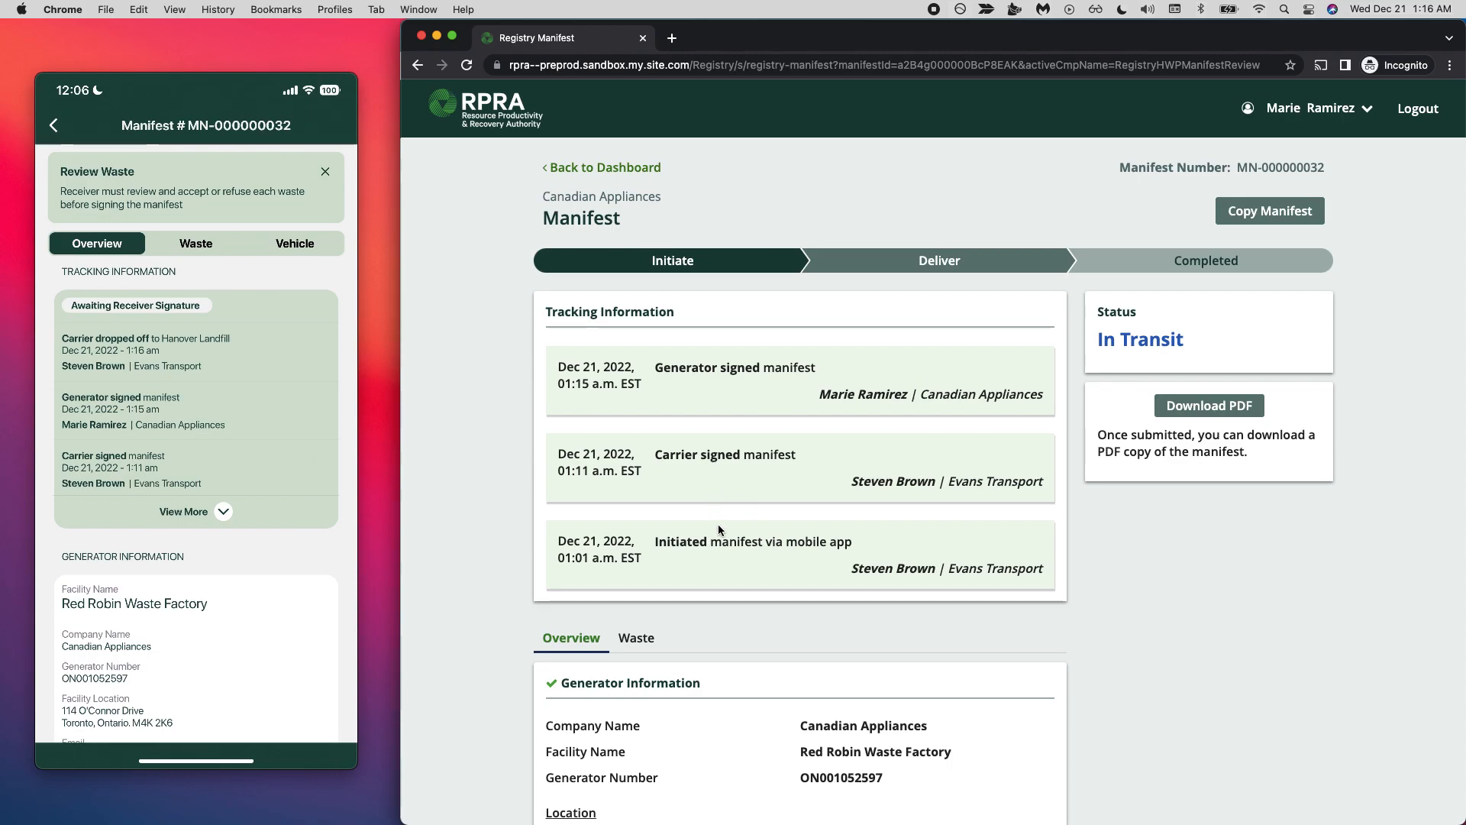
- Switch to the Hanover Landfill registry window in Safari, refresh its manifest dashboard, and highlight the company name
key("ctrl+Up")
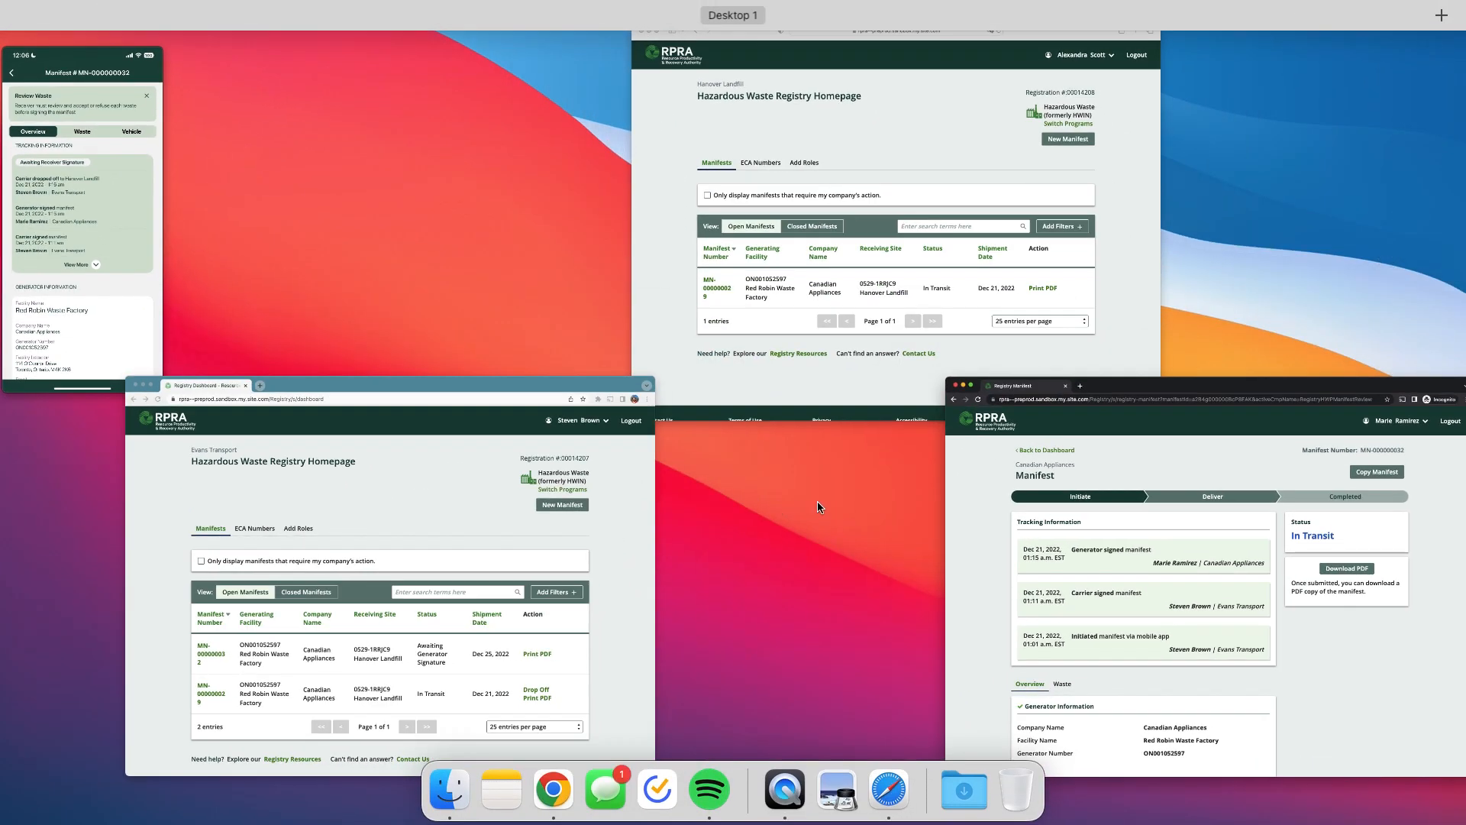
left_click(838, 253)
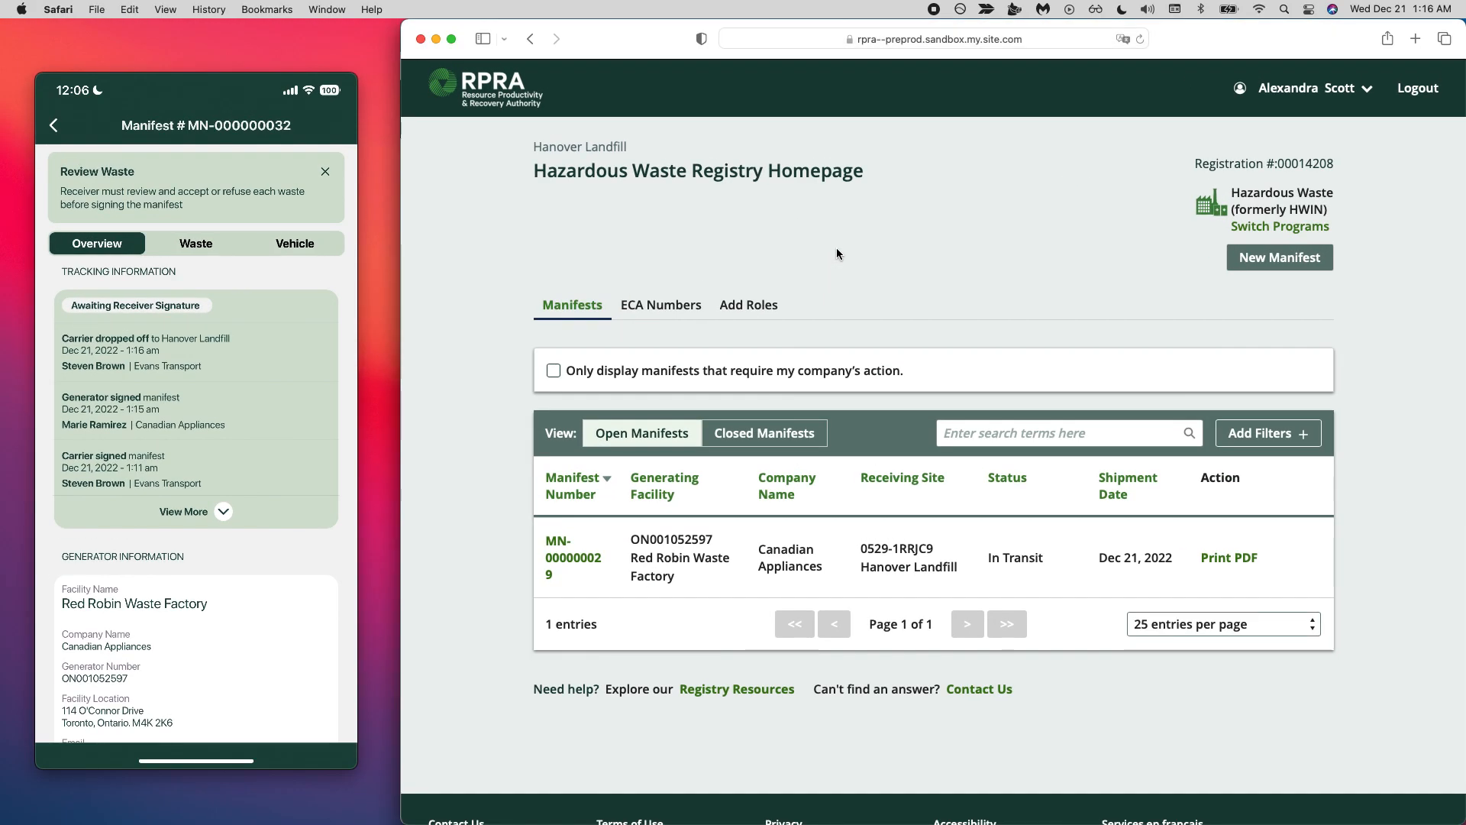
left_click(1141, 40)
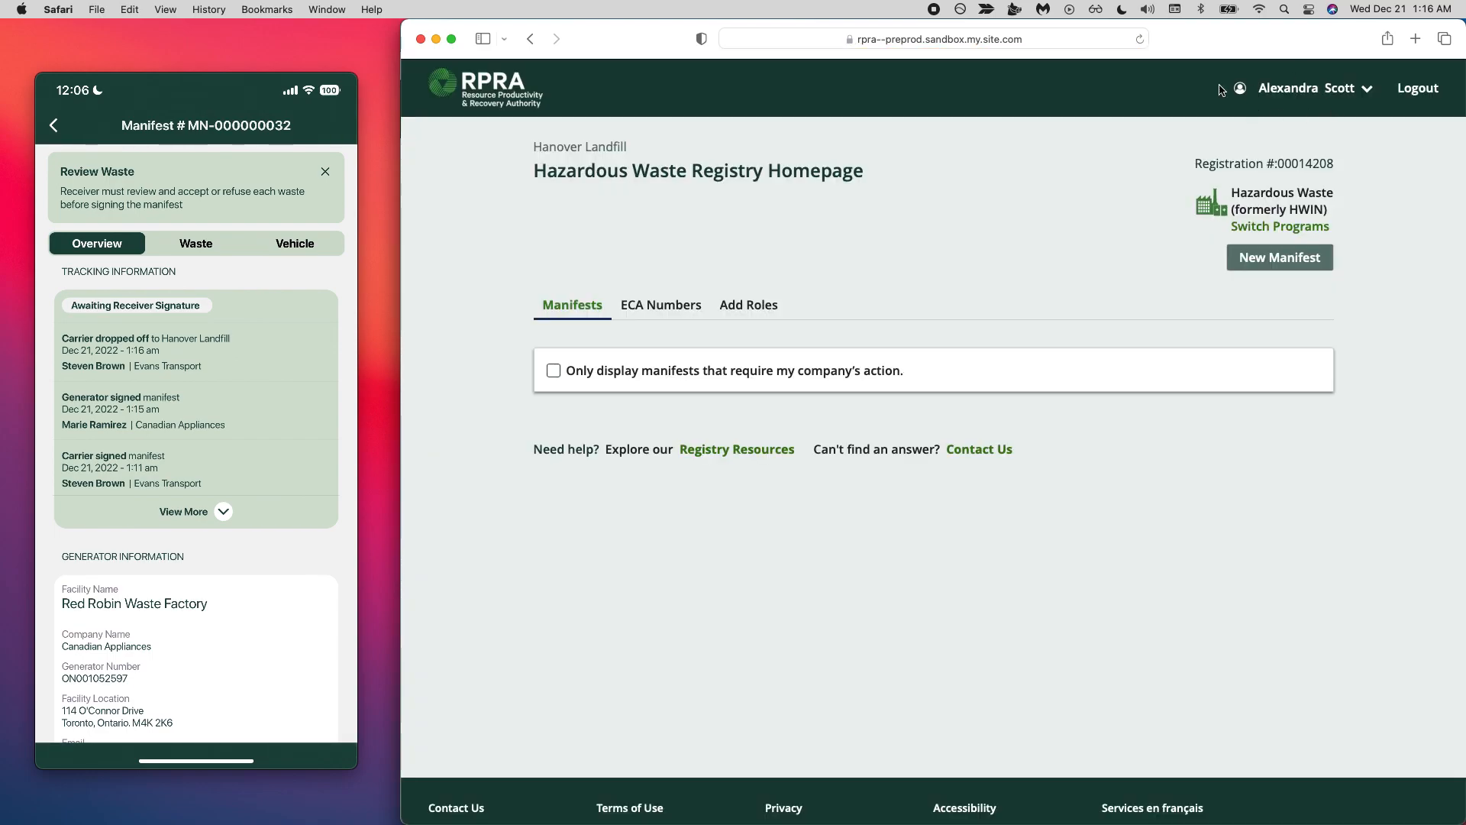
double_click(608, 145)
triple_click(609, 146)
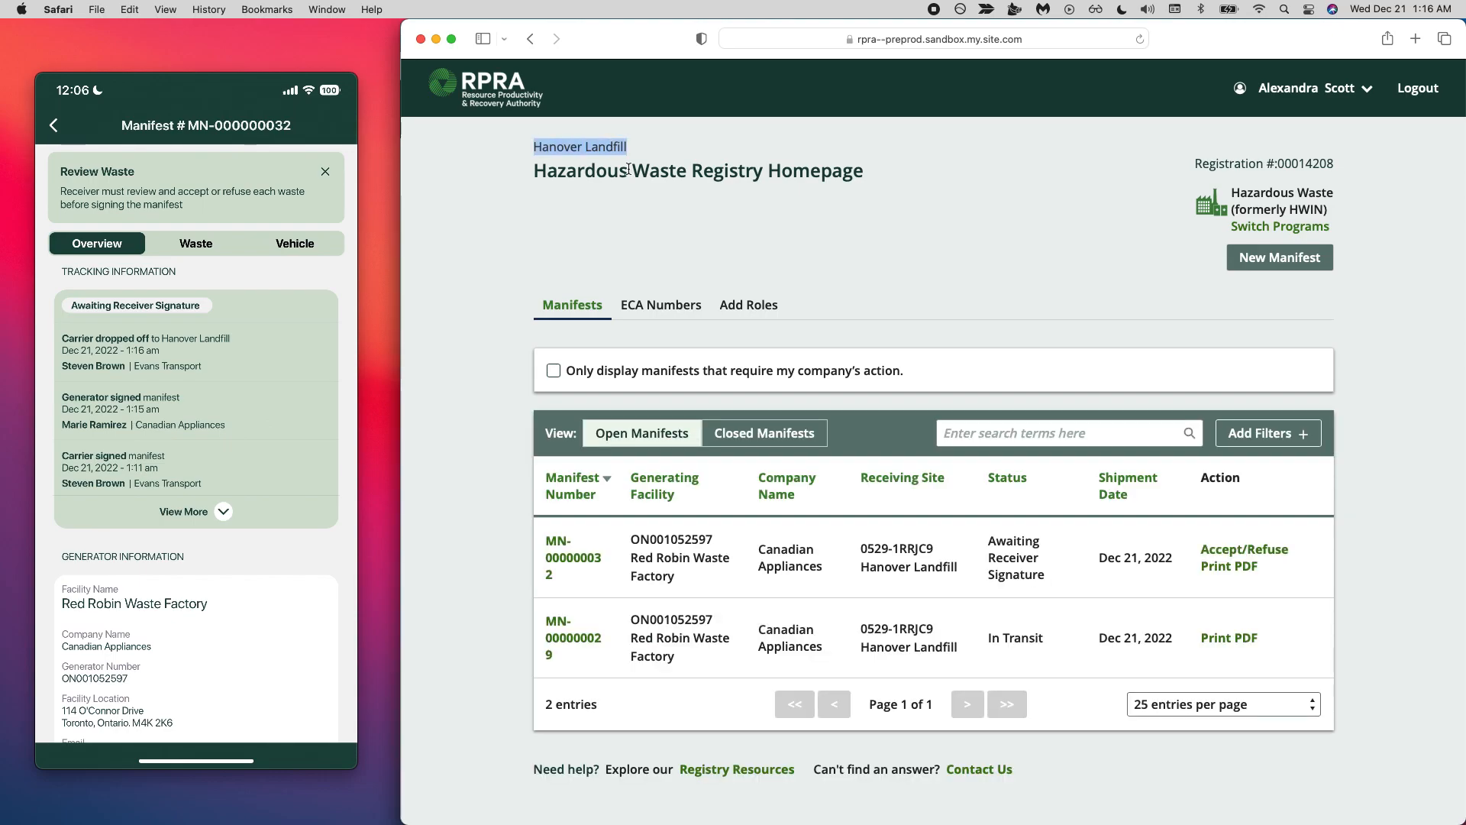
- Open the manifest awaiting the receiver's signature and examine its status, tracking history and waste review notice
scroll(795, 287, "down", 2)
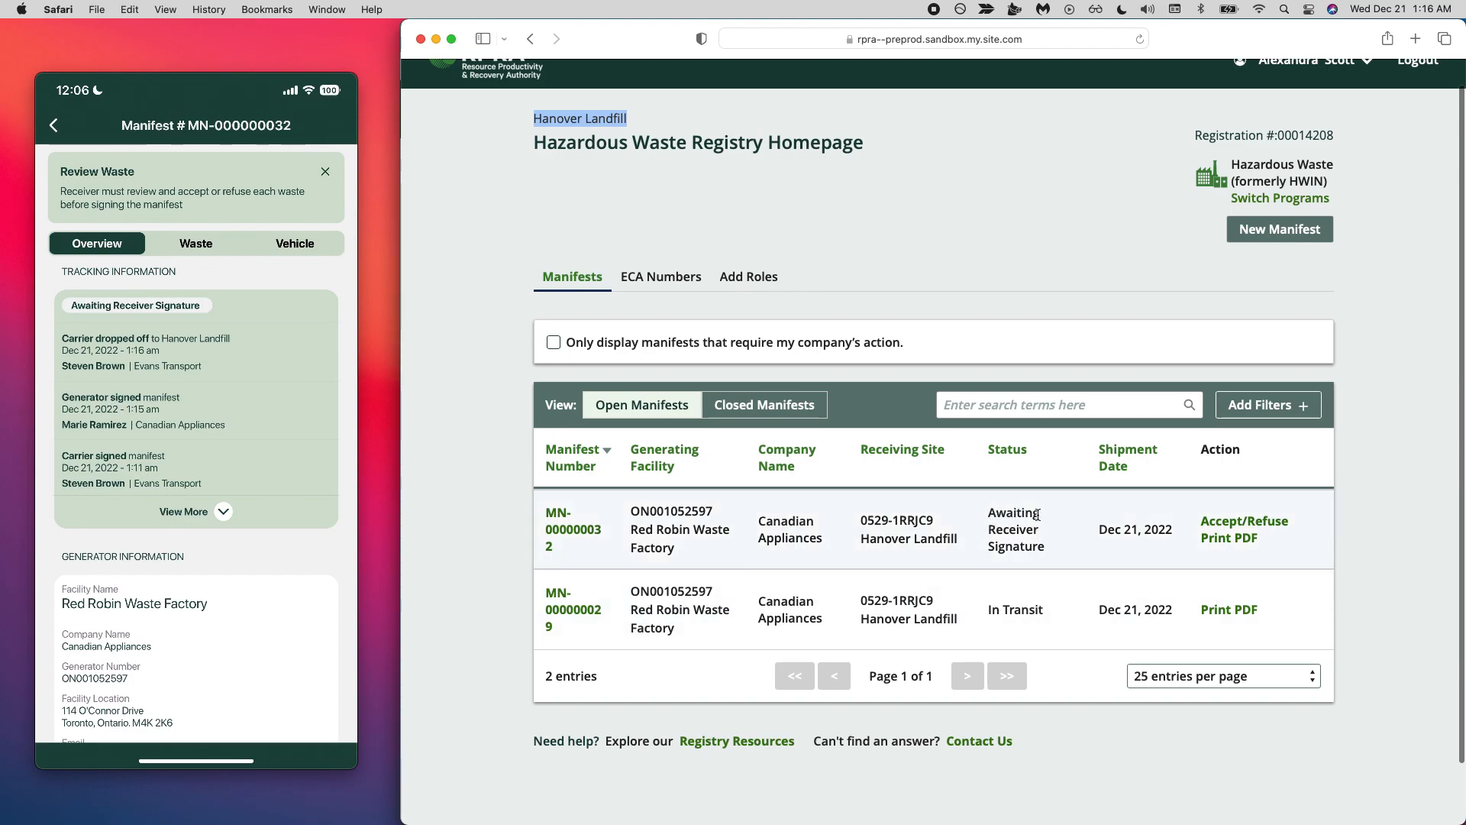
left_click(560, 527)
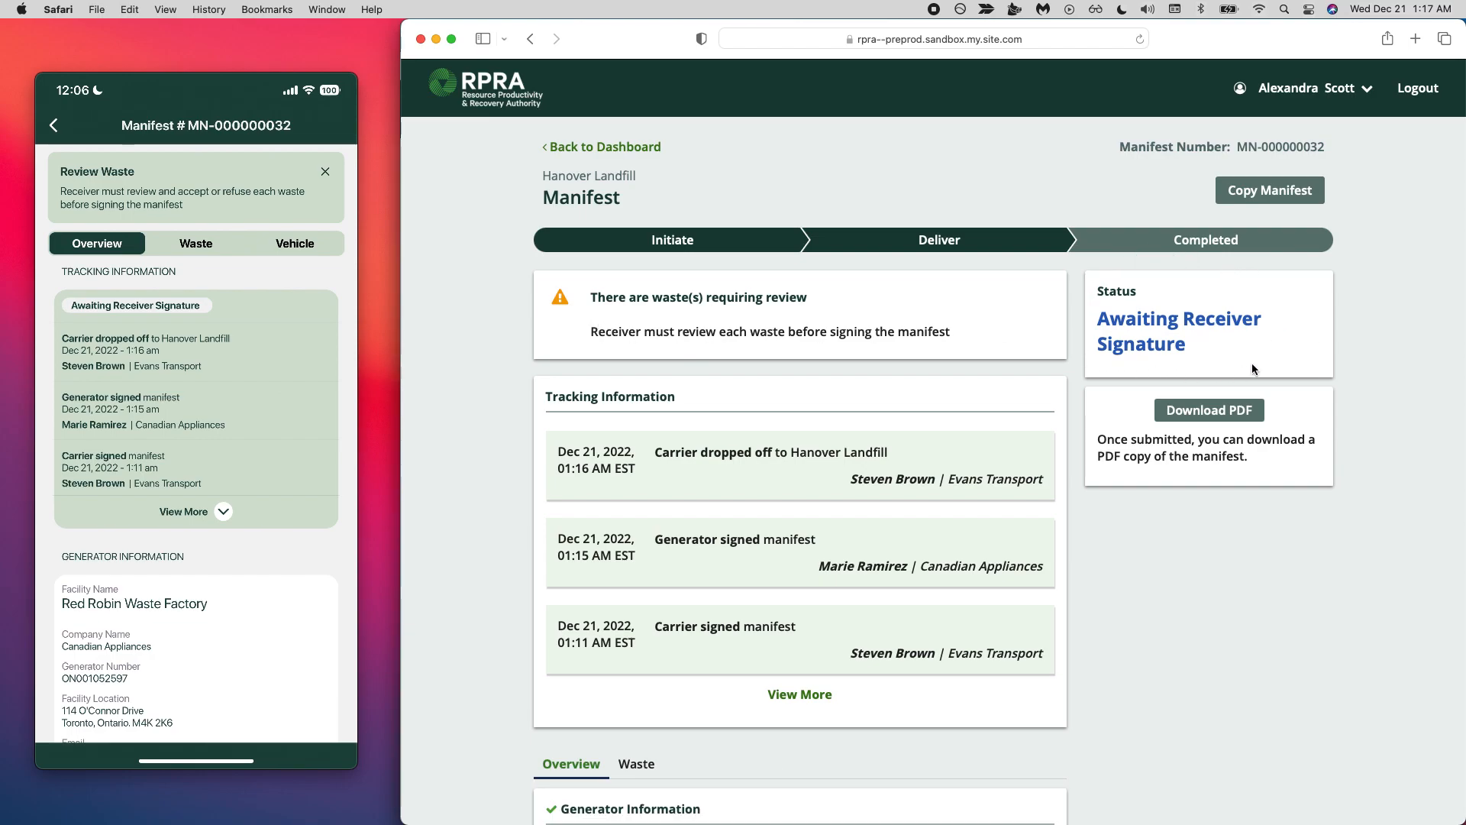
scroll(762, 372, "down", 2)
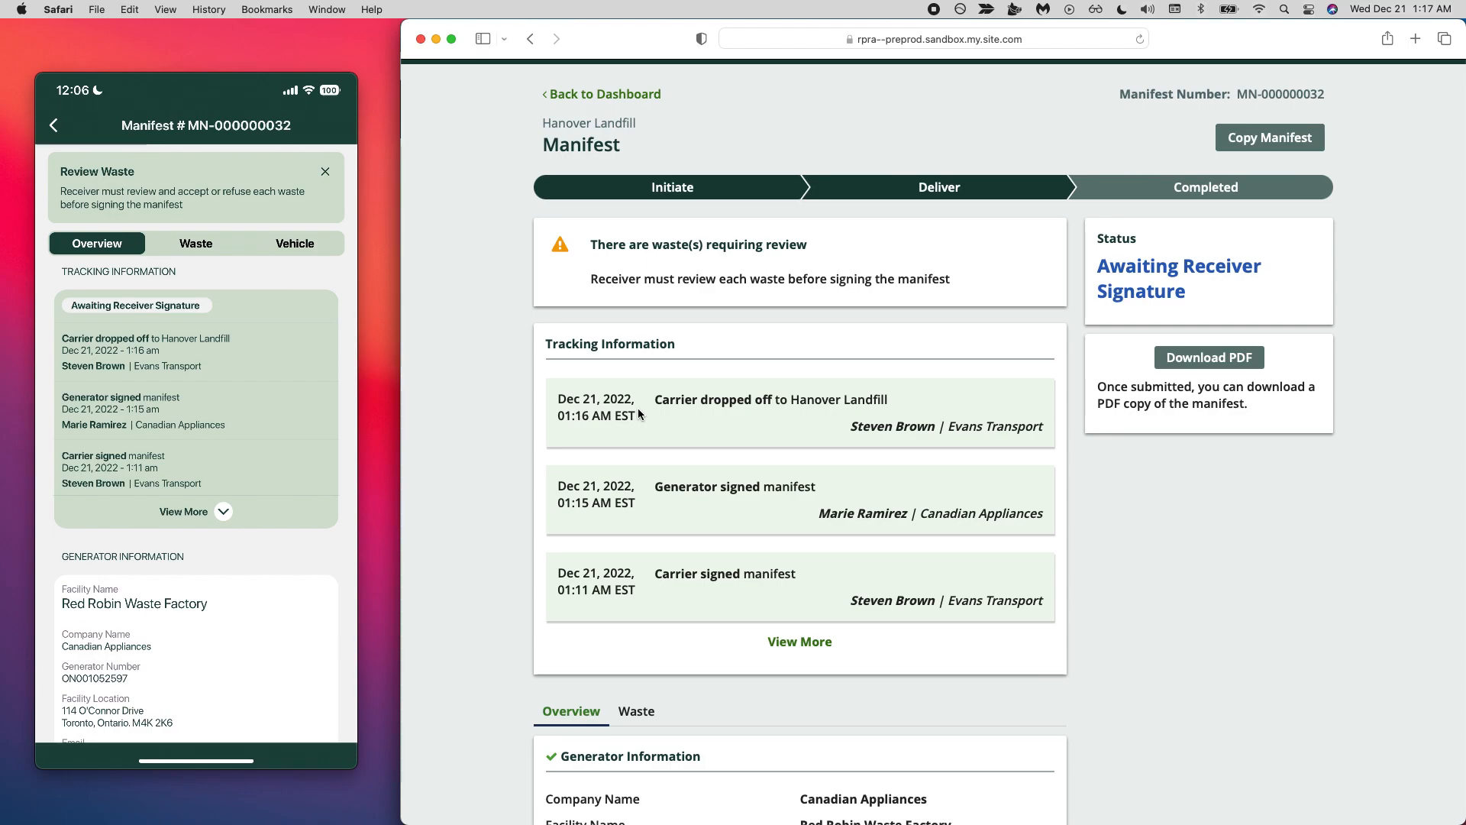
scroll(795, 474, "down", 2)
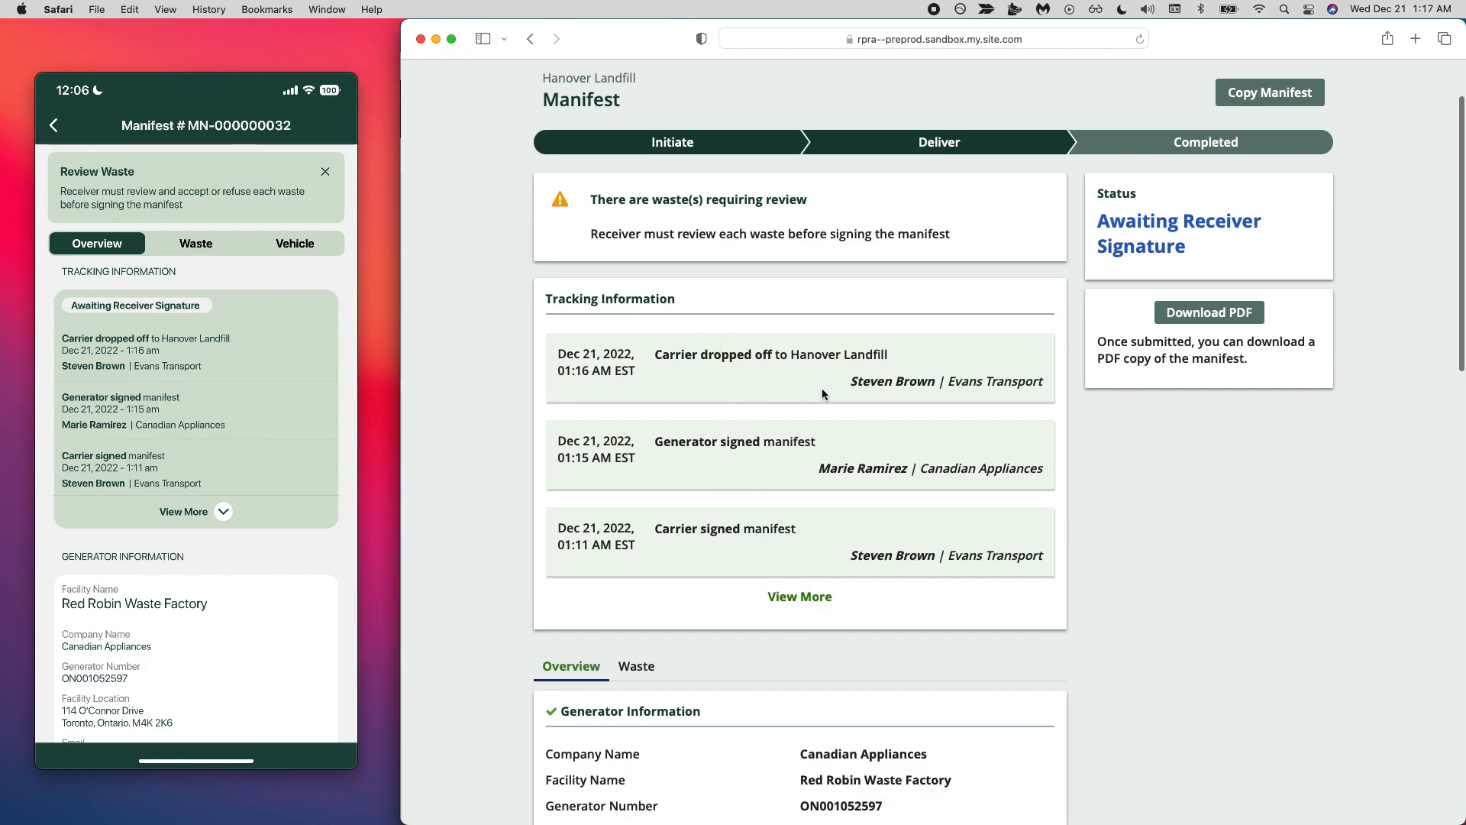
triple_click(879, 382)
triple_click(856, 468)
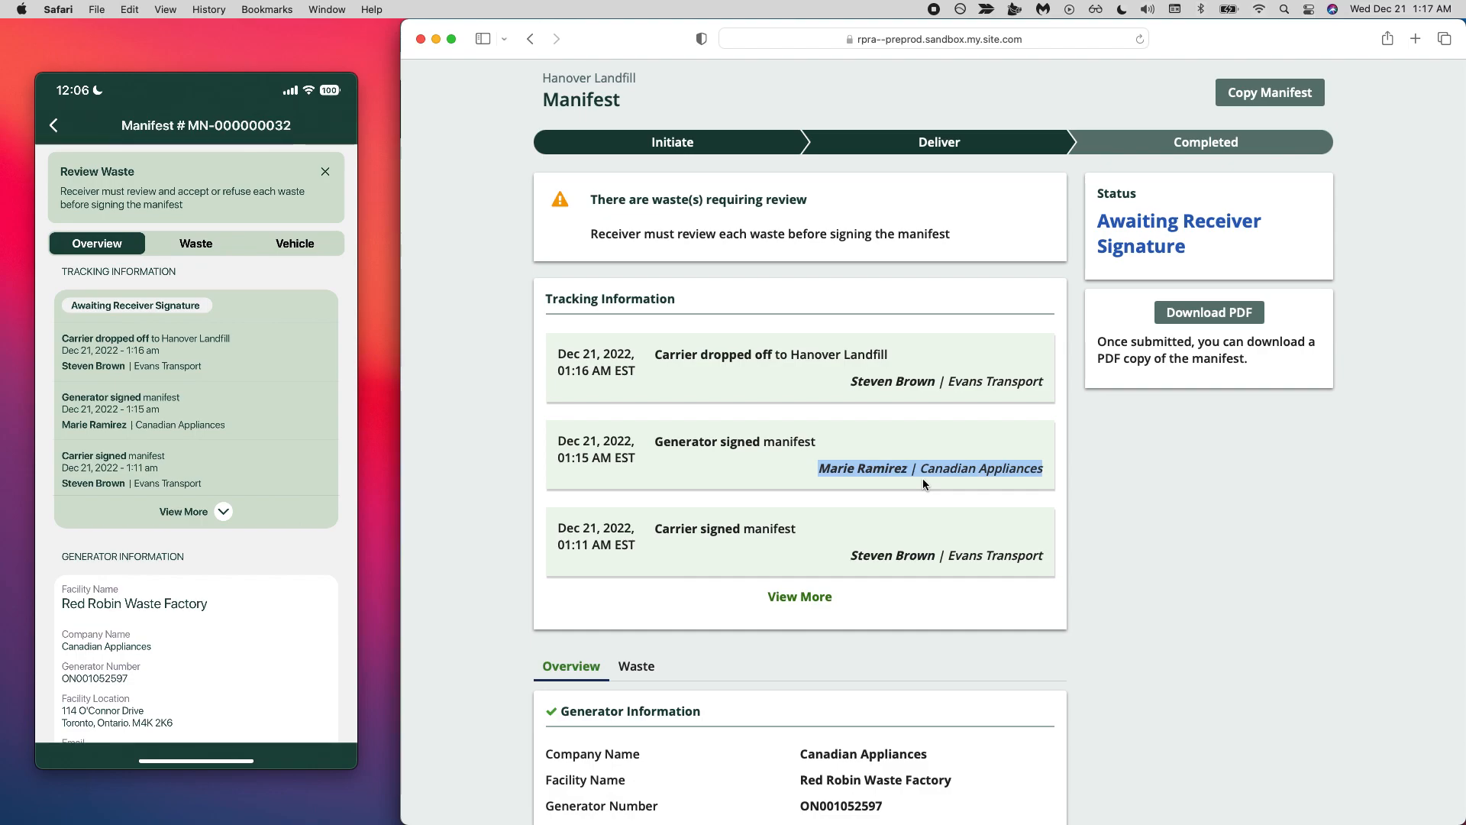
scroll(923, 478, "down", 1)
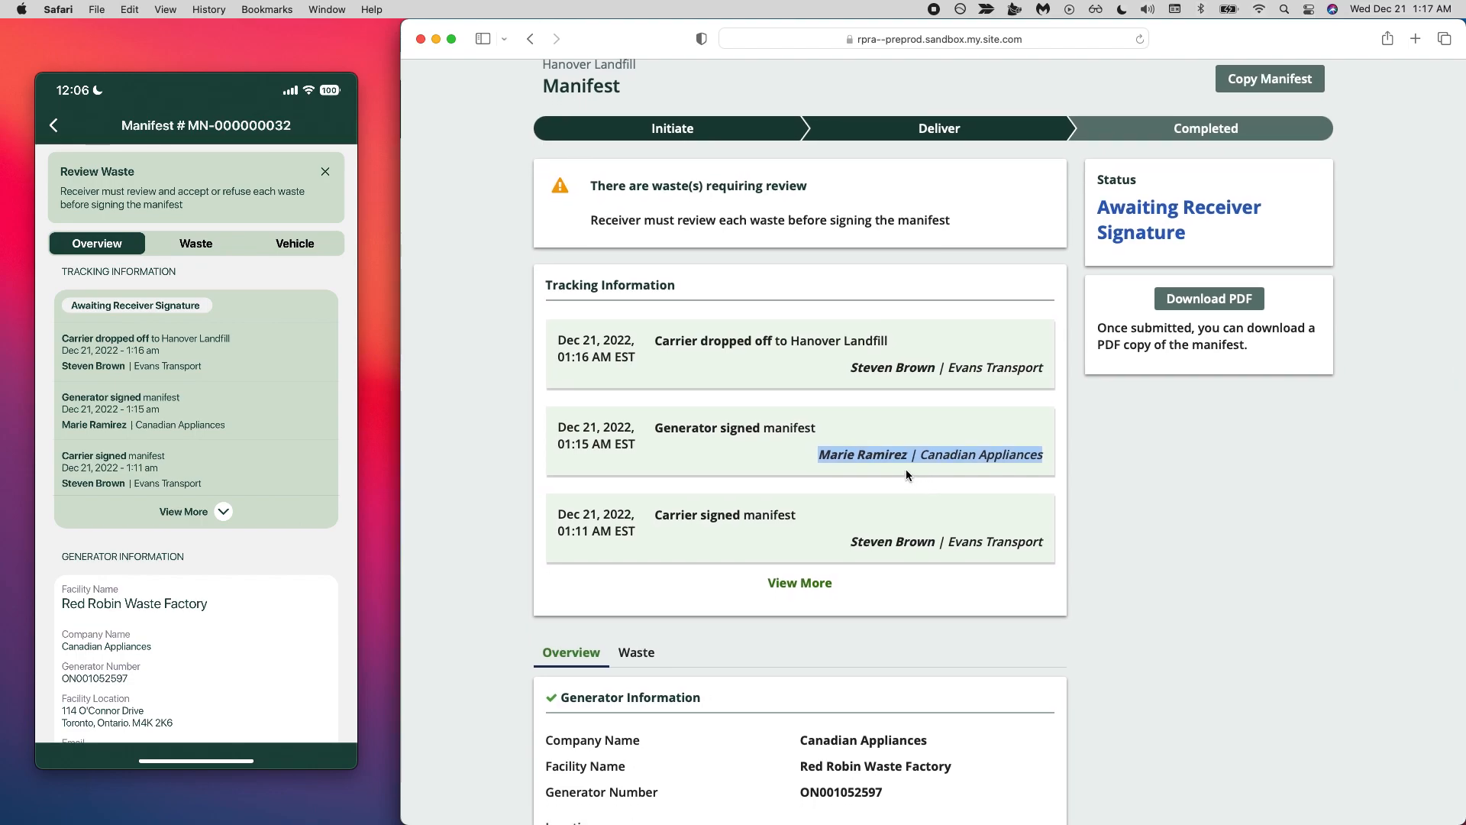
scroll(907, 473, "down", 2)
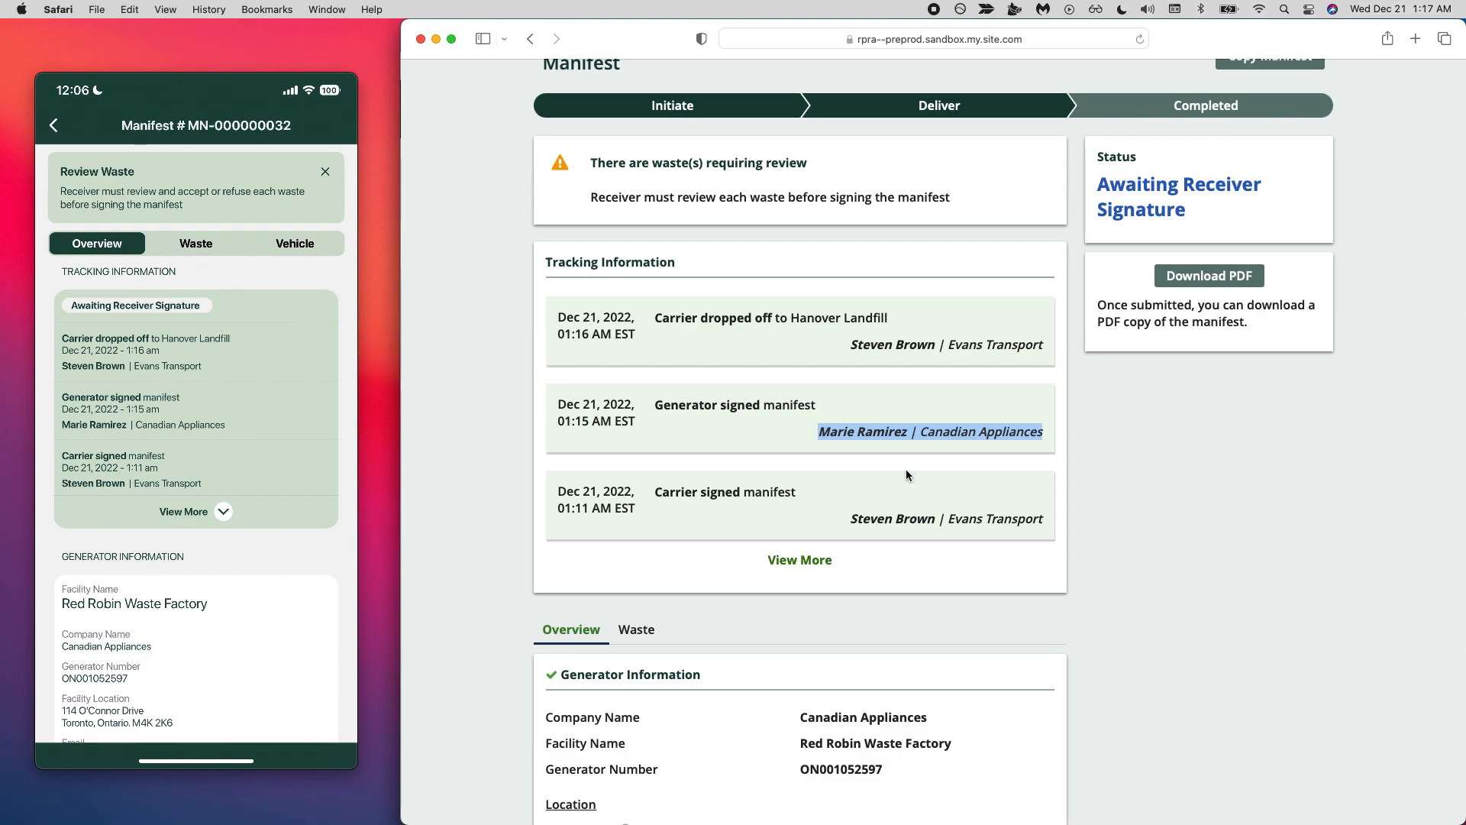
scroll(785, 443, "up", 3)
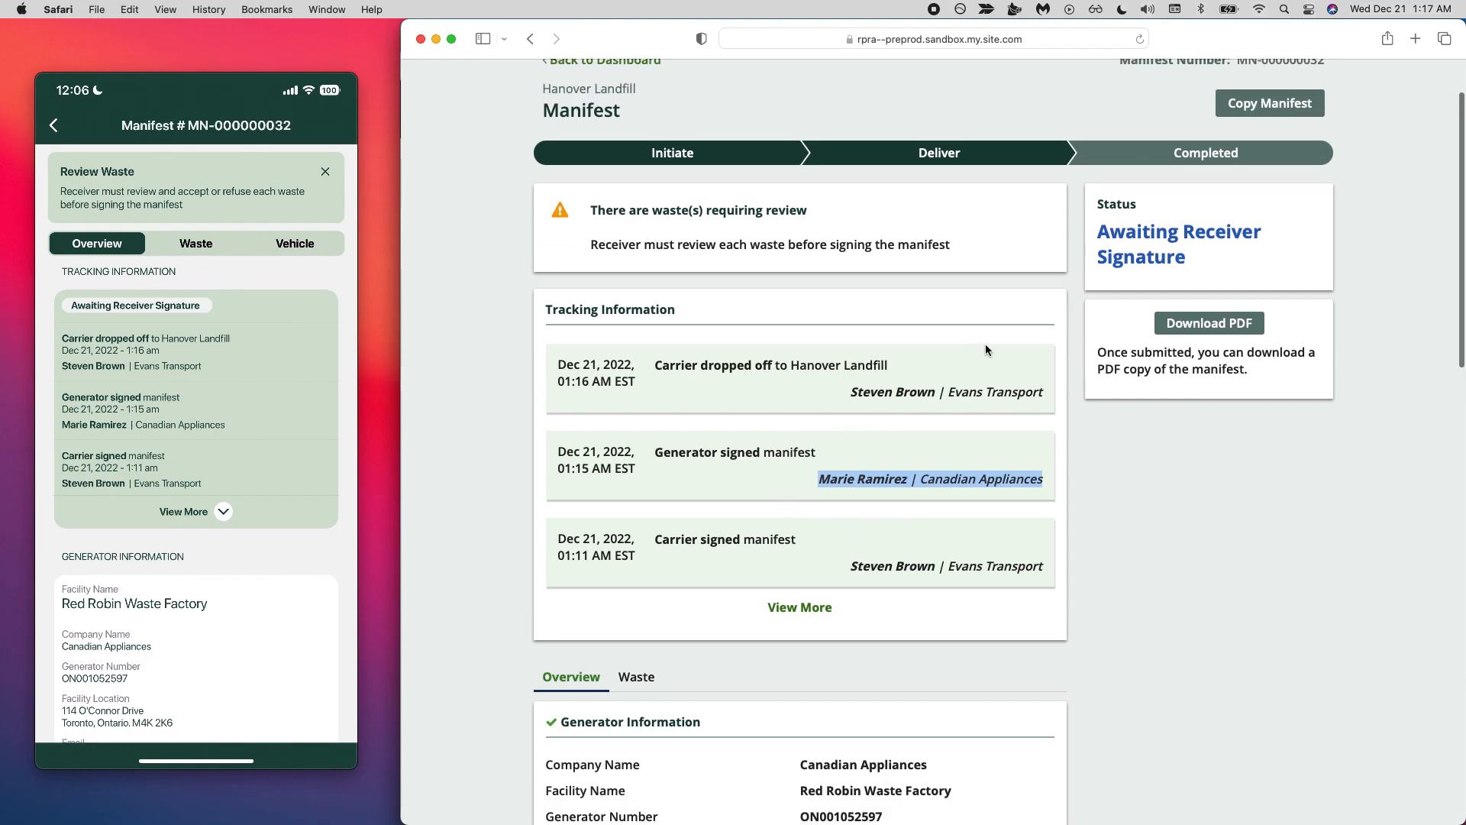
scroll(1136, 248, "up", 4)
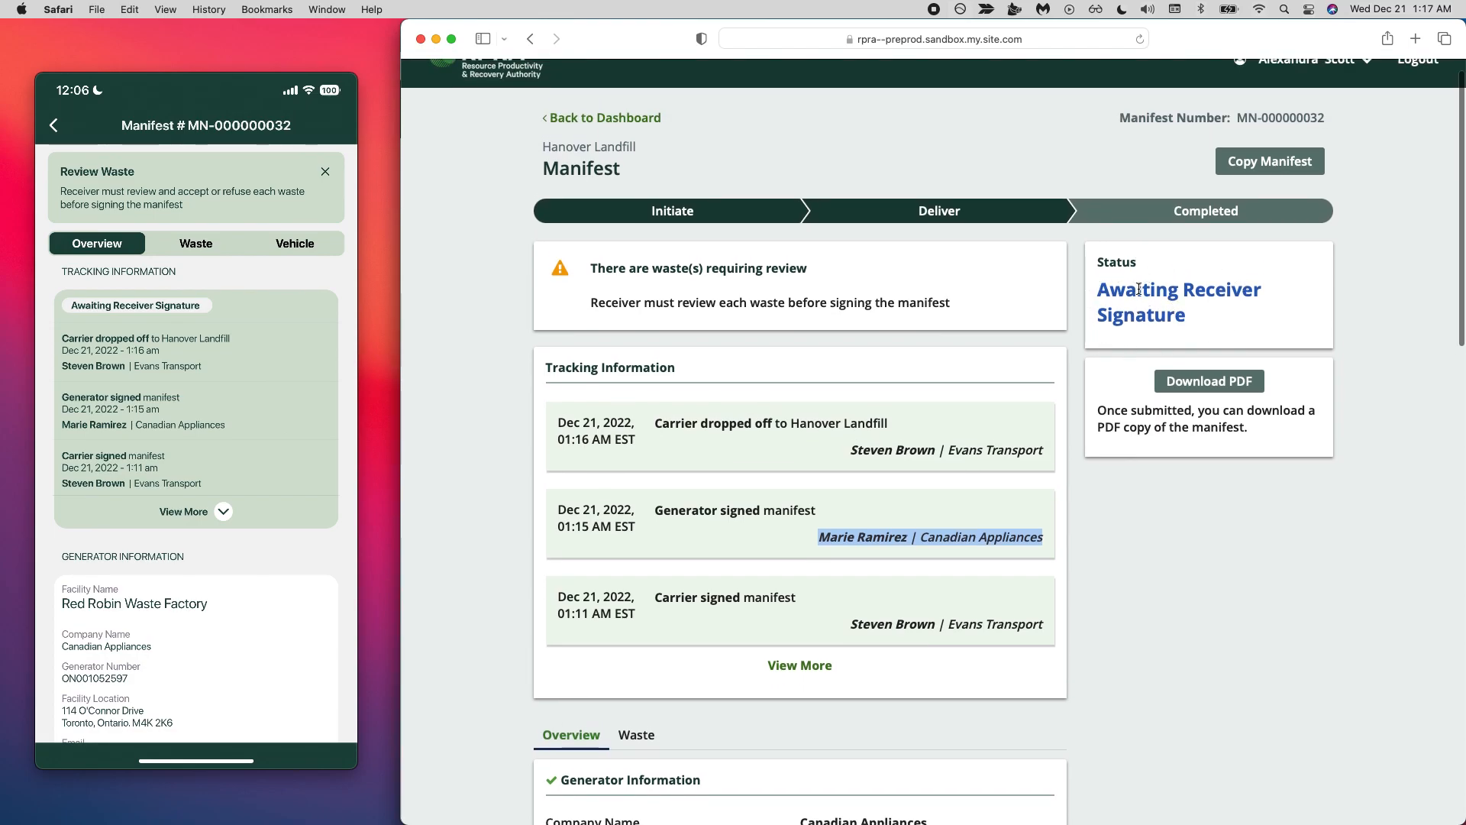
triple_click(702, 305)
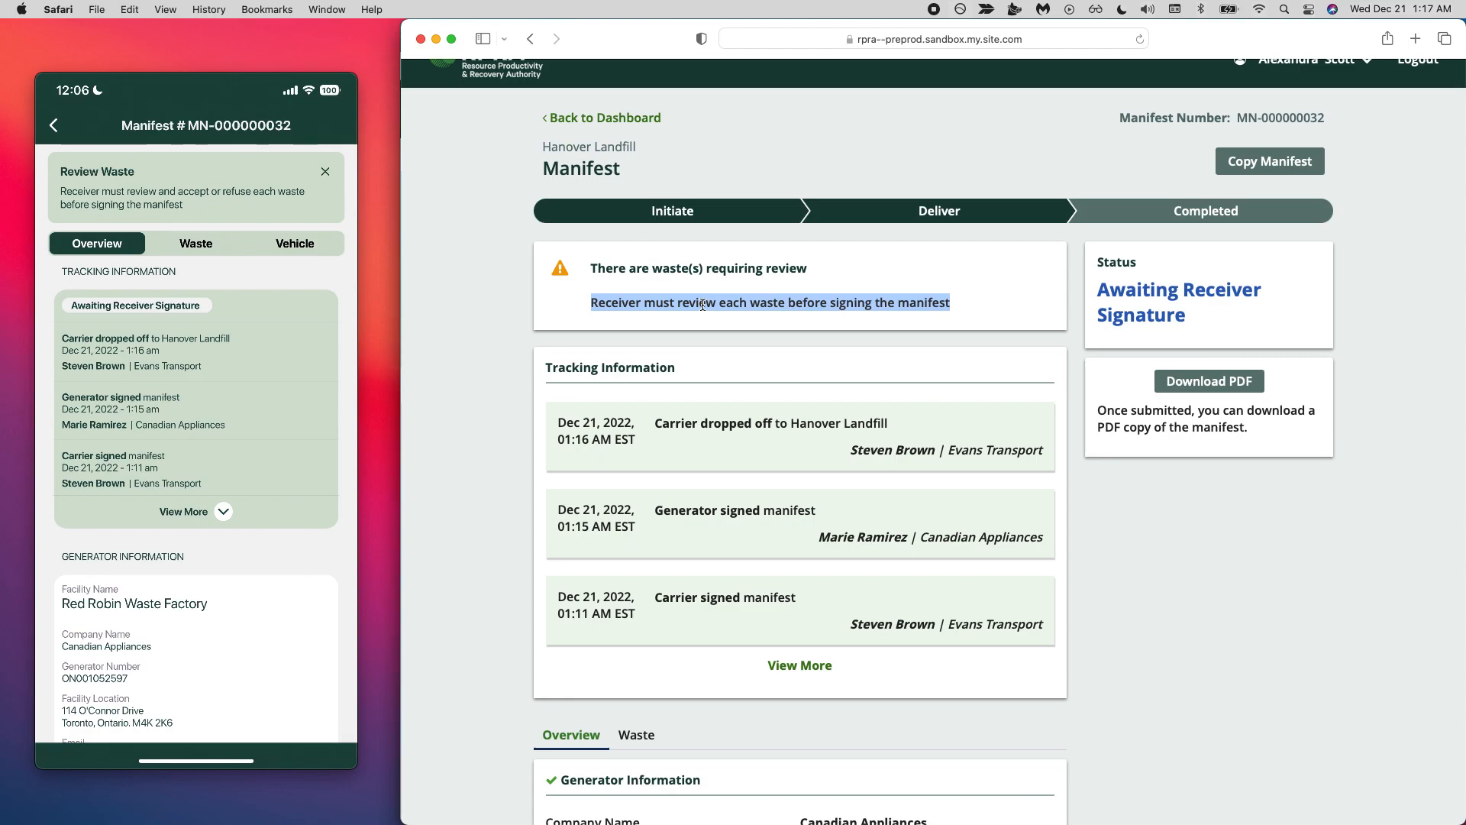
- Examine the generator and carrier information in the receiver's view of the manifest
scroll(703, 305, "down", 3)
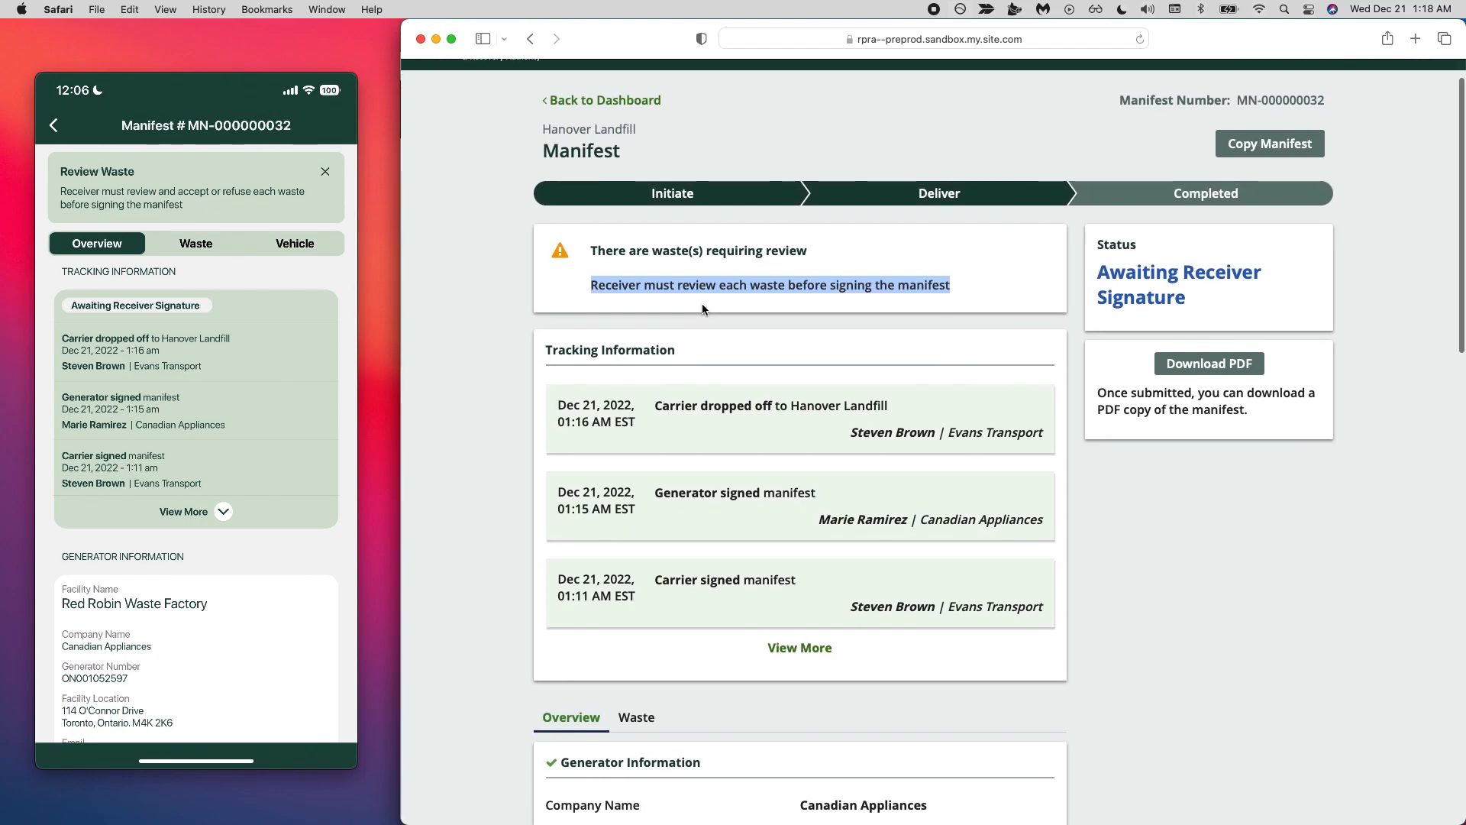
scroll(703, 303, "down", 5)
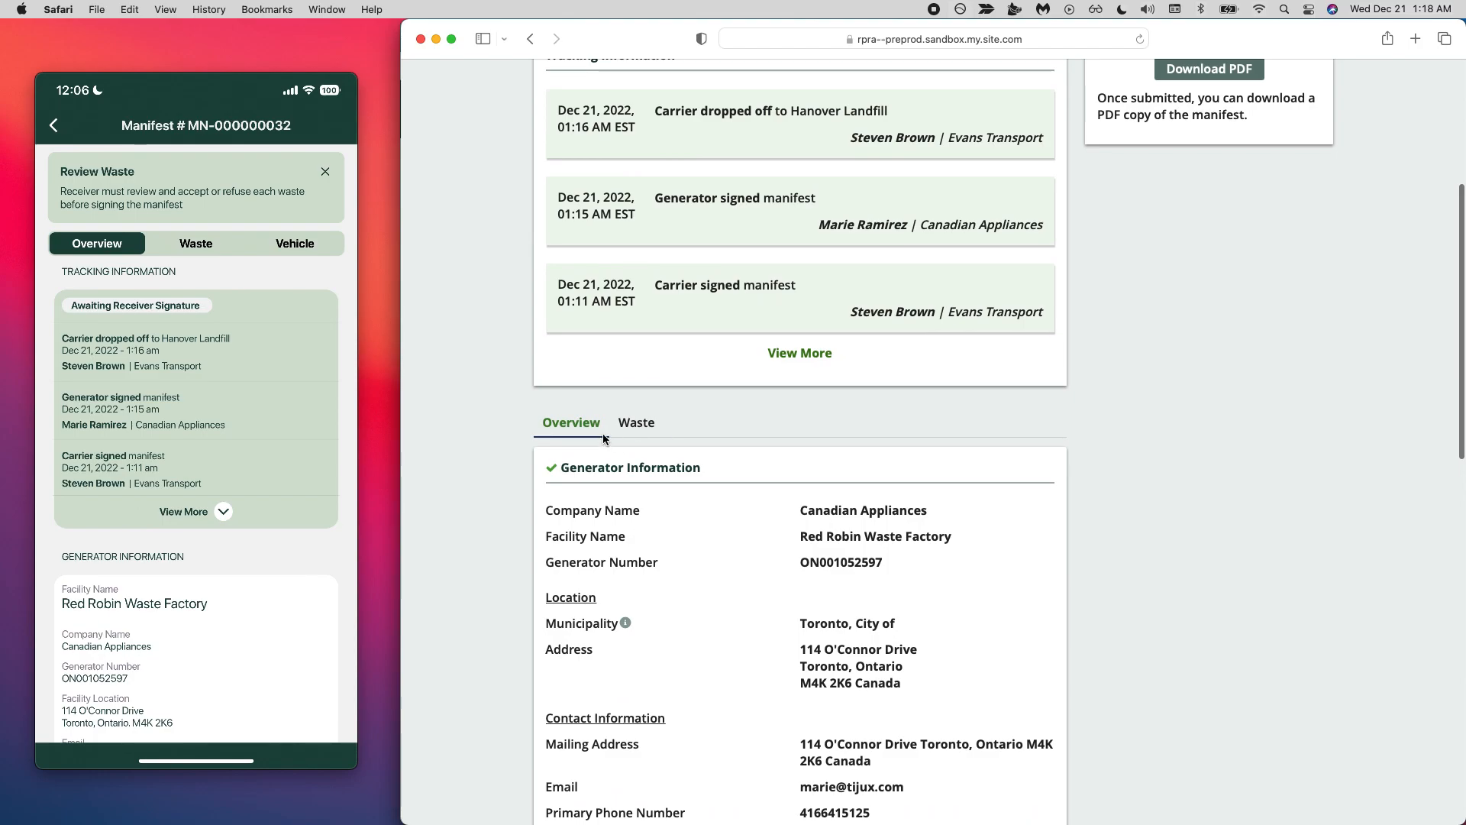
scroll(640, 435, "down", 8)
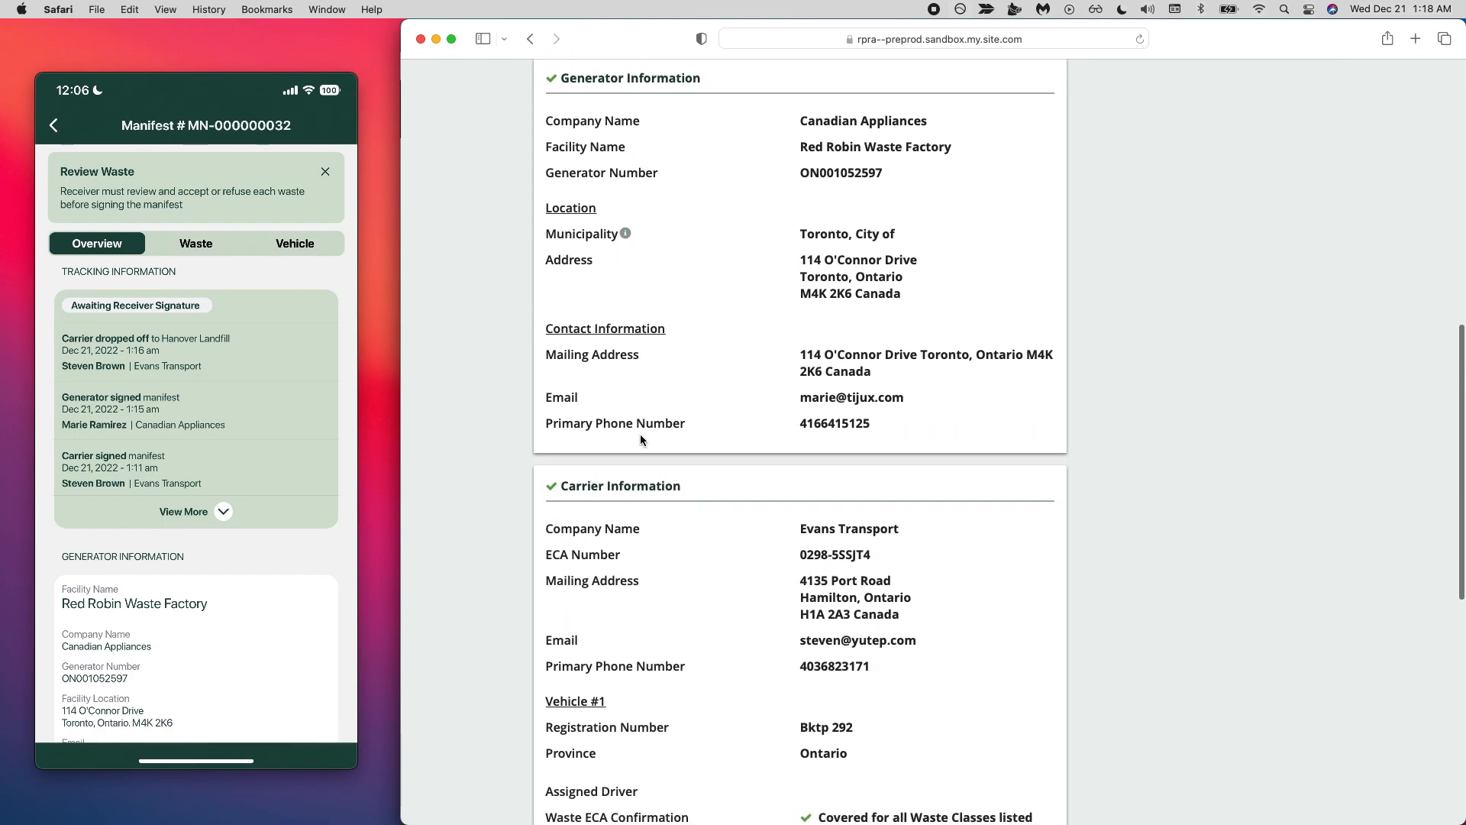
scroll(640, 433, "down", 4)
scroll(640, 434, "up", 12)
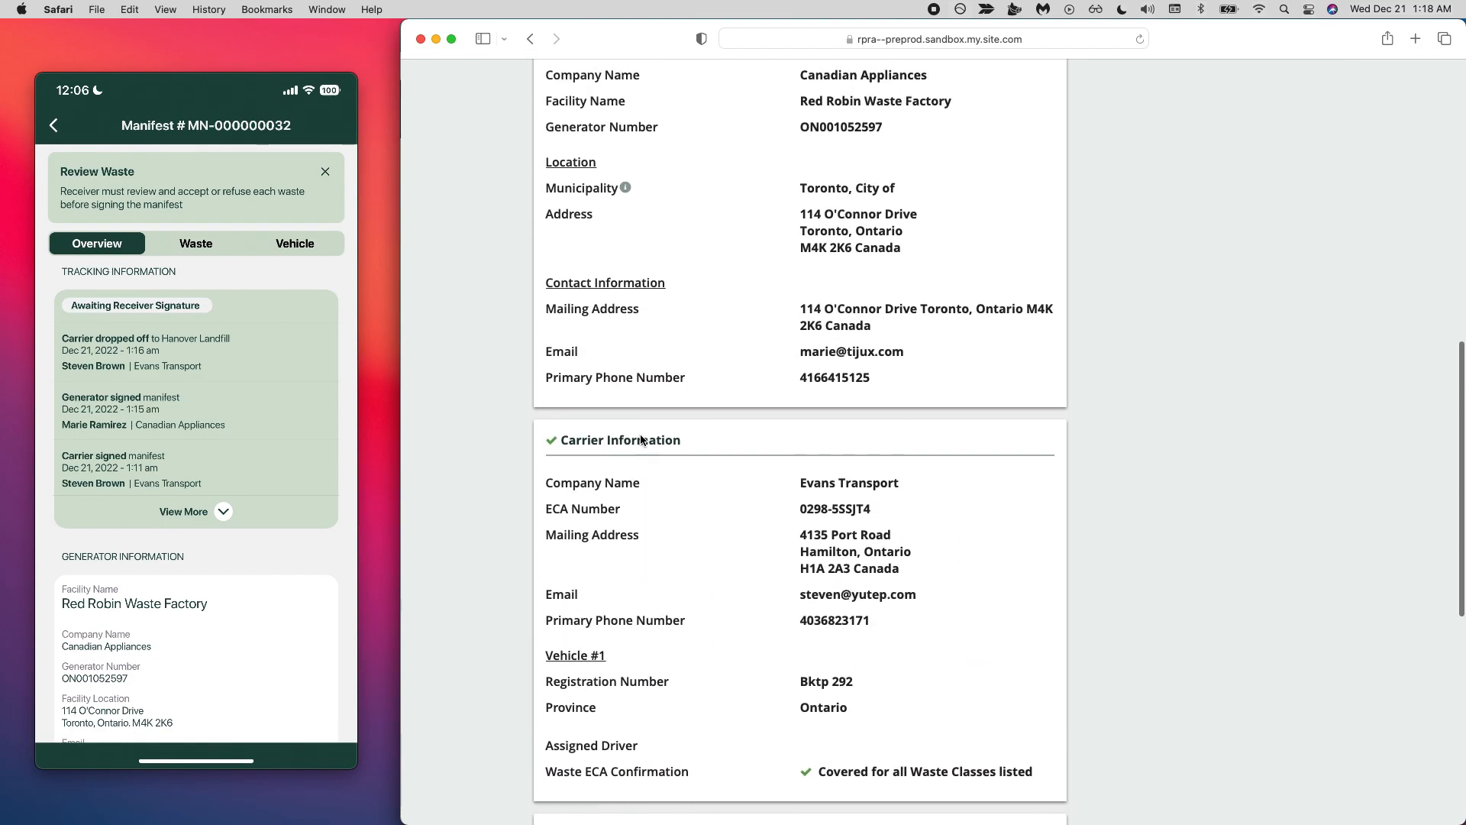
- Show the manifest's waste details and examine the shipment dates, shipping and receiving information, and accept or refuse options for each waste
left_click(635, 355)
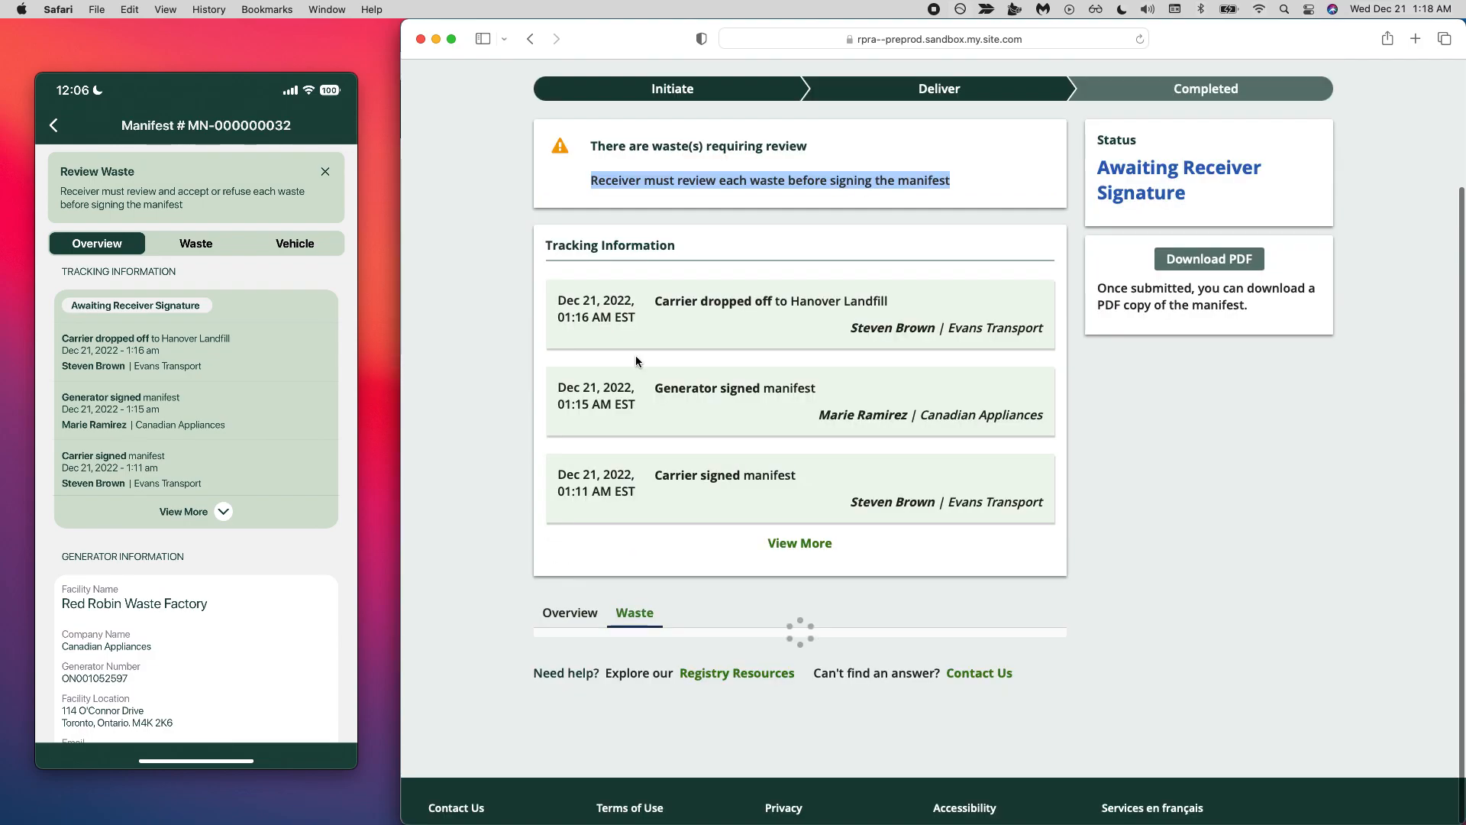
left_click(795, 177)
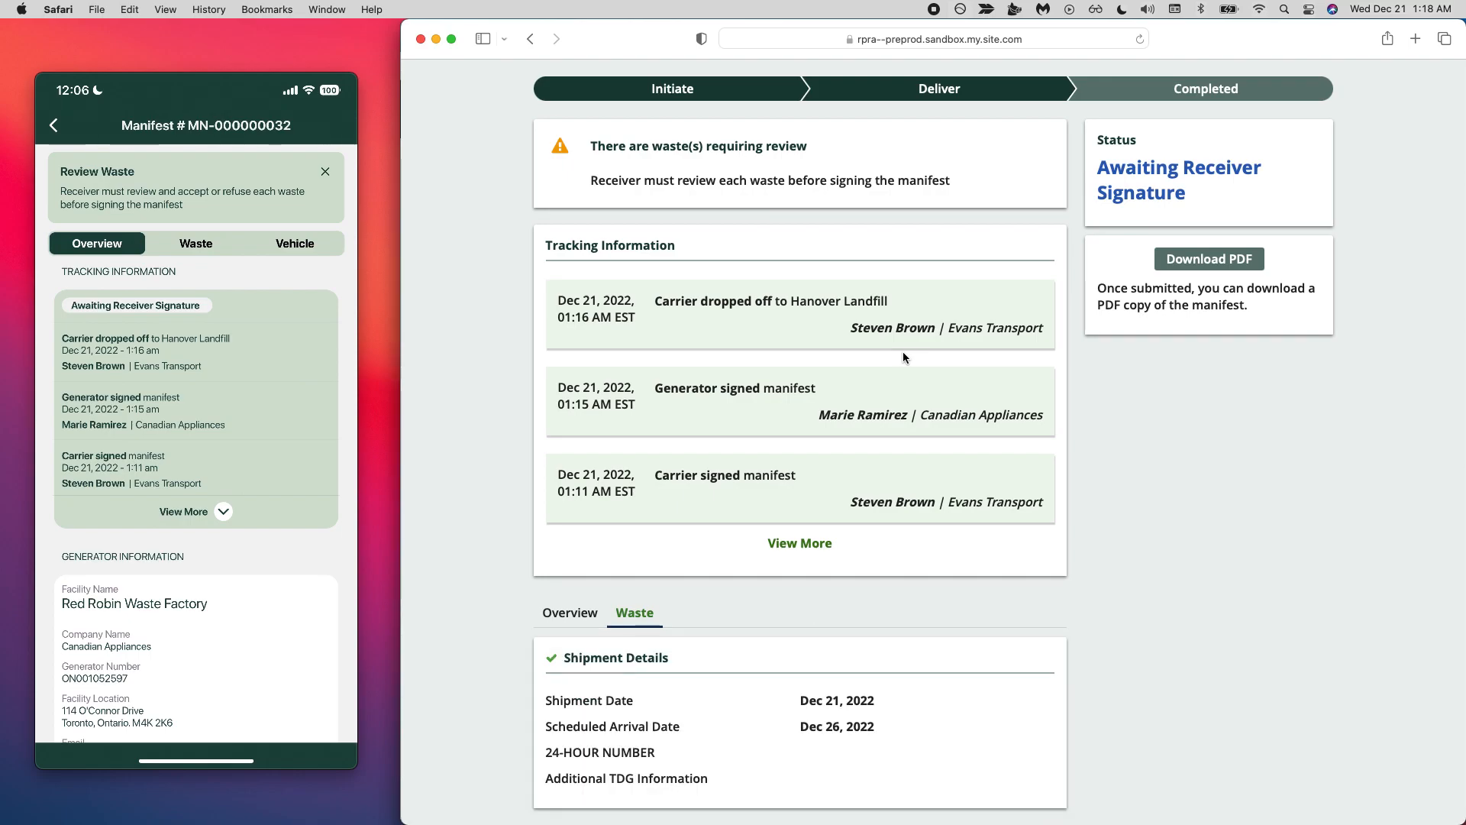
scroll(649, 505, "down", 5)
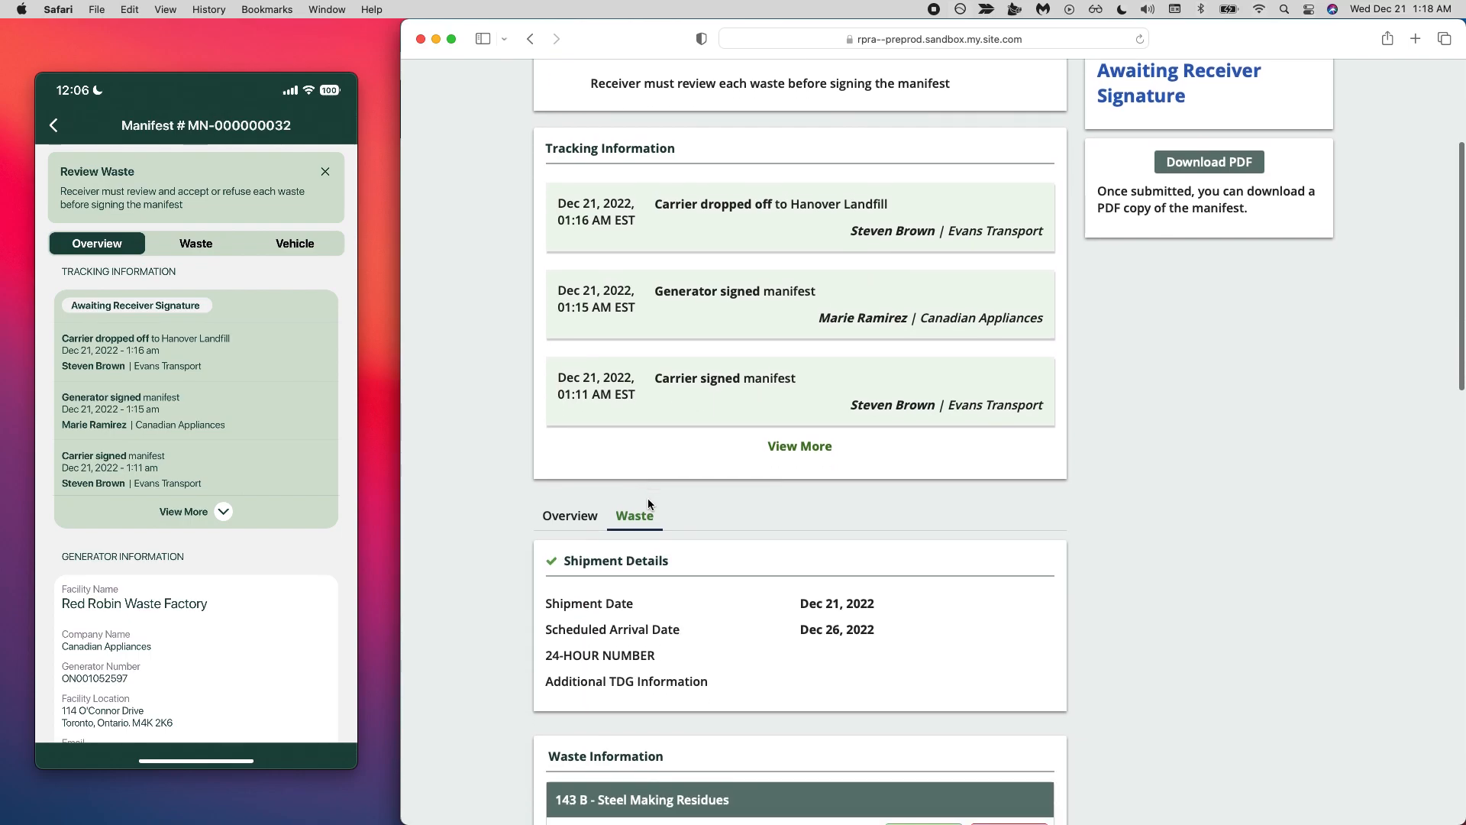
scroll(647, 501, "down", 7)
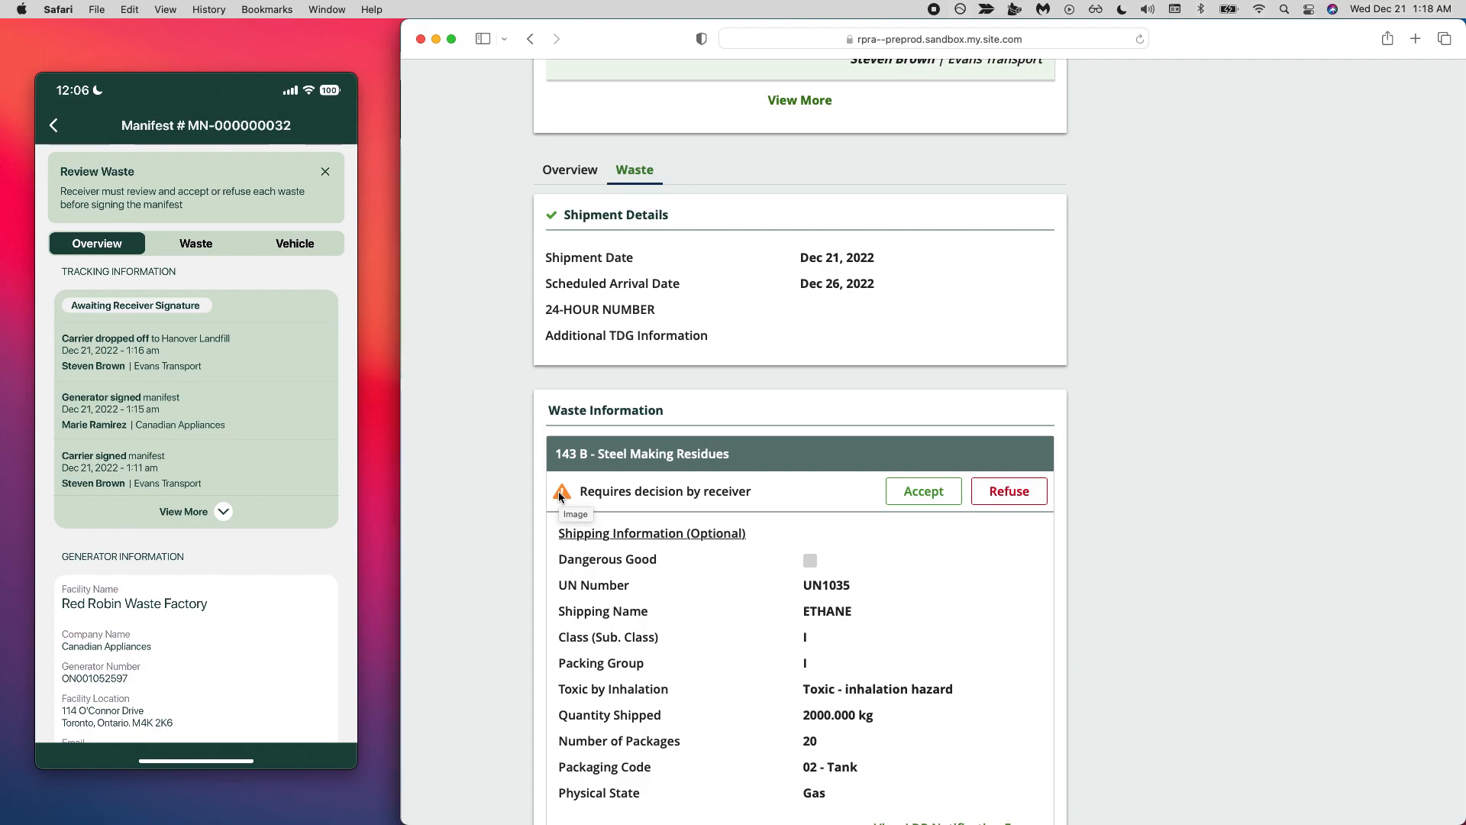
scroll(557, 492, "down", 1)
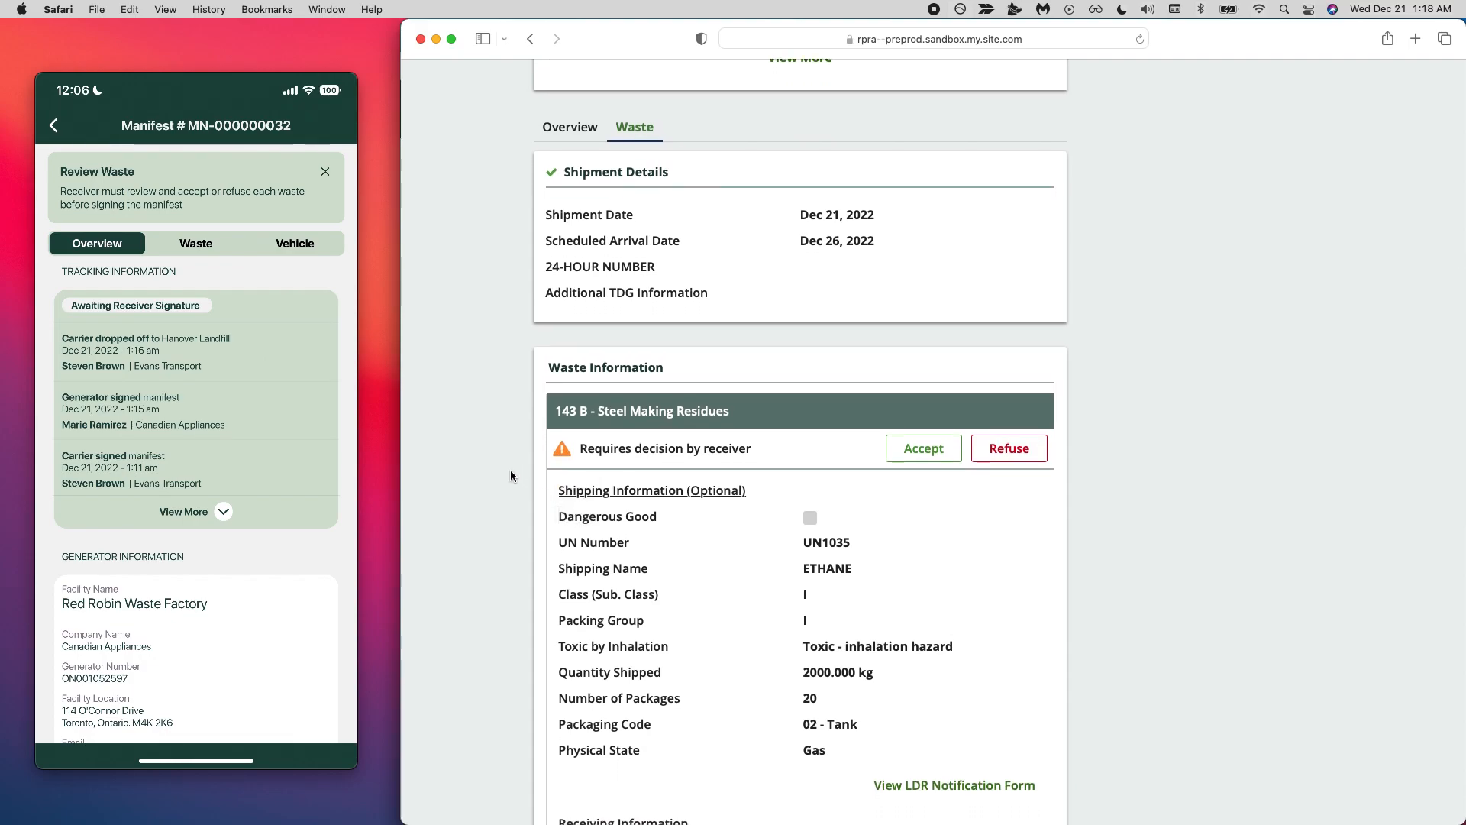
scroll(510, 475, "down", 4)
scroll(510, 475, "down", 1)
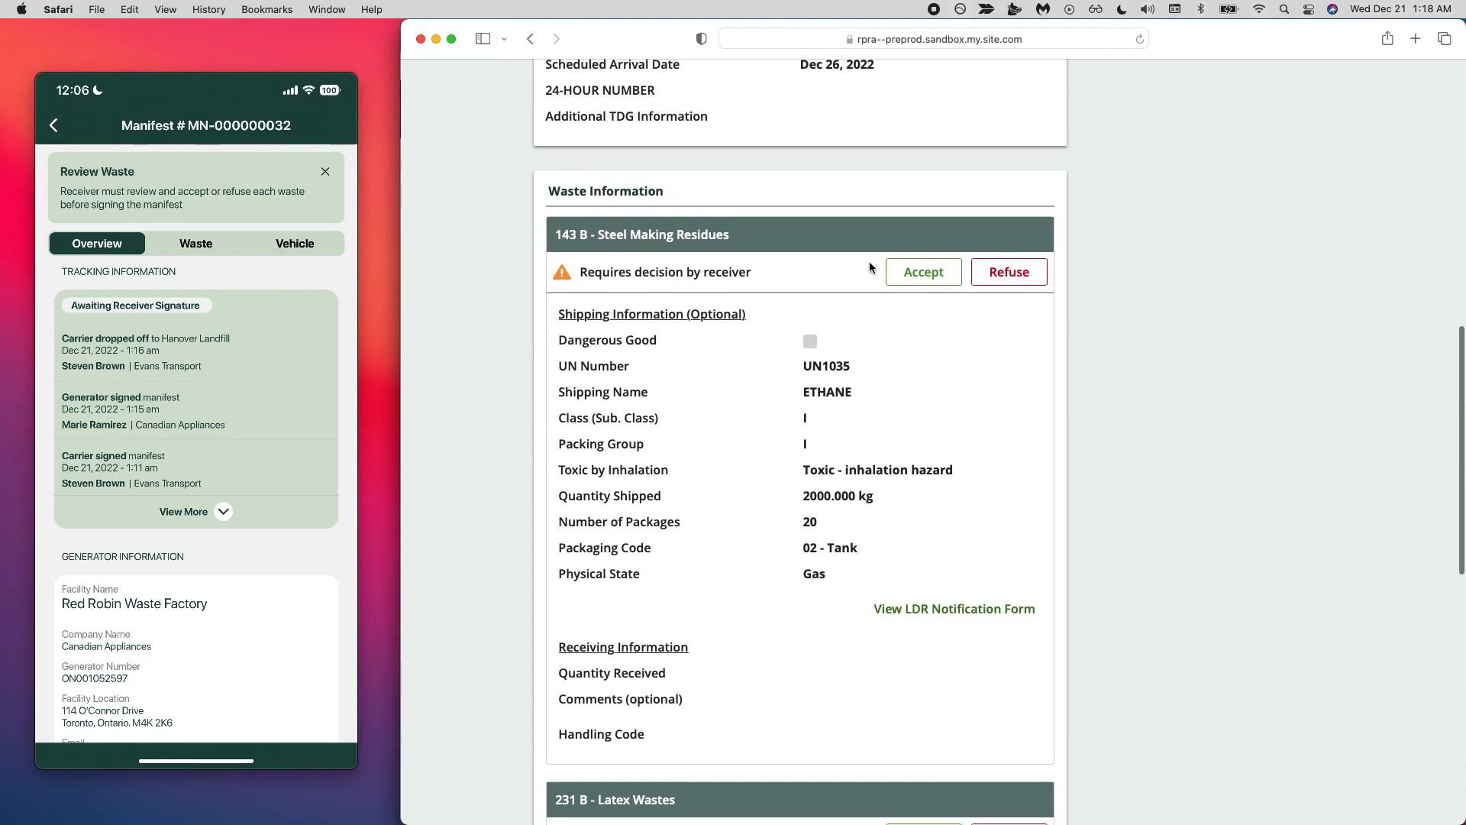
scroll(996, 379, "down", 5)
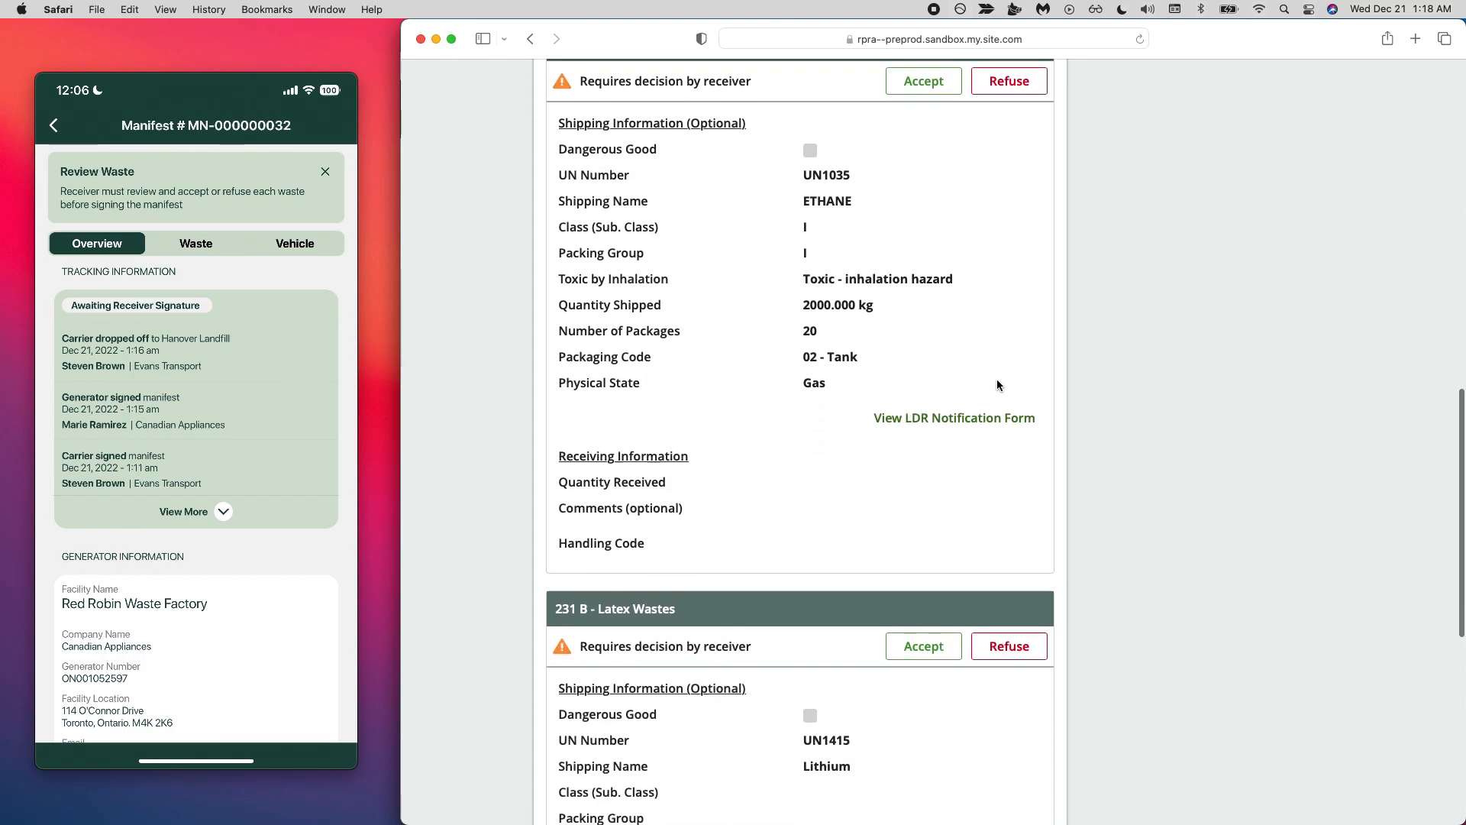
scroll(997, 379, "up", 3)
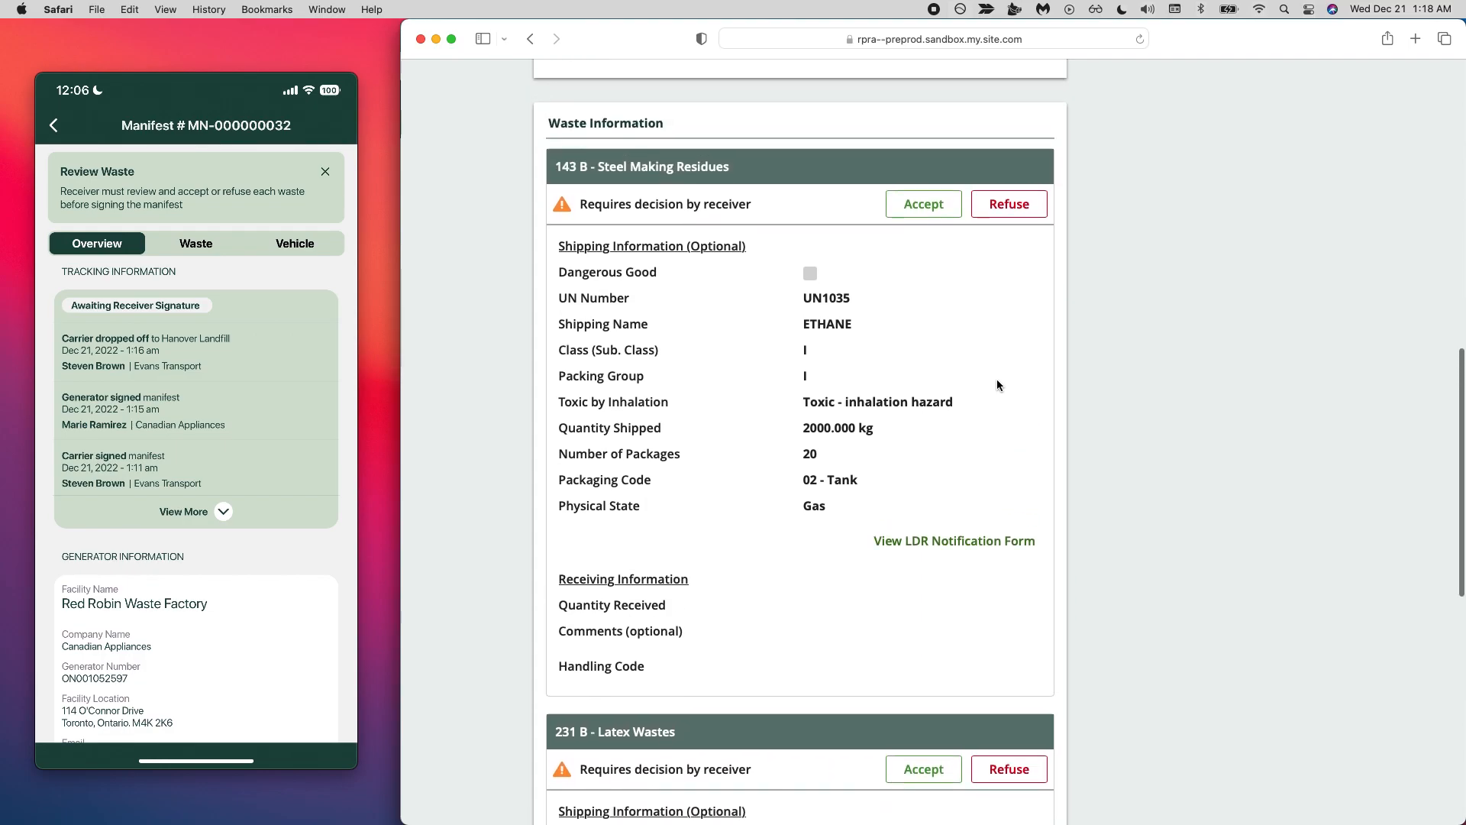
- Start the receiver's review of the 143 B Steel Making Residues waste, examine its refusal options, and return to accepting it
left_click(915, 210)
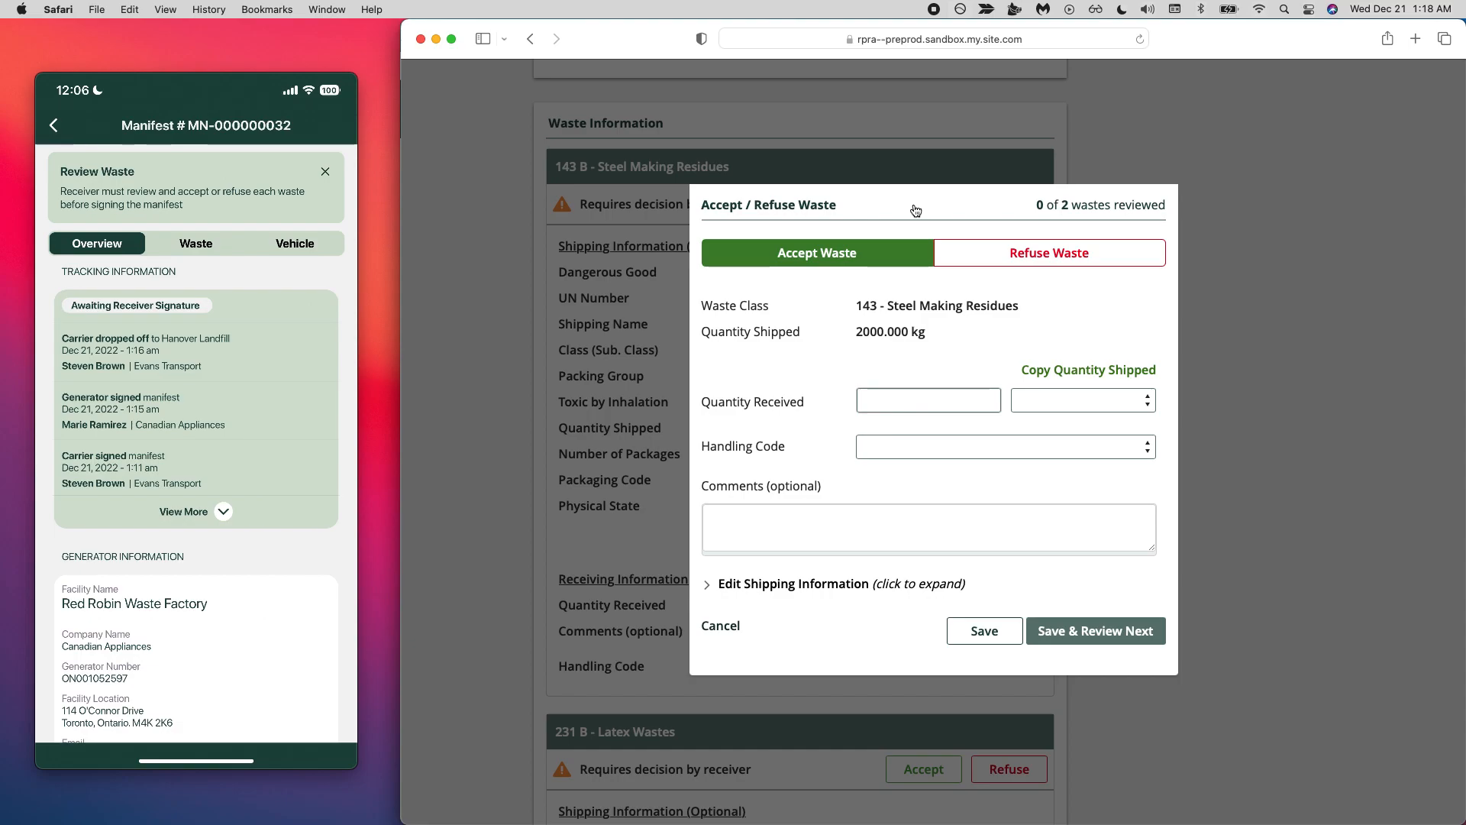
left_click_drag(1039, 206, 1067, 204)
left_click(1010, 252)
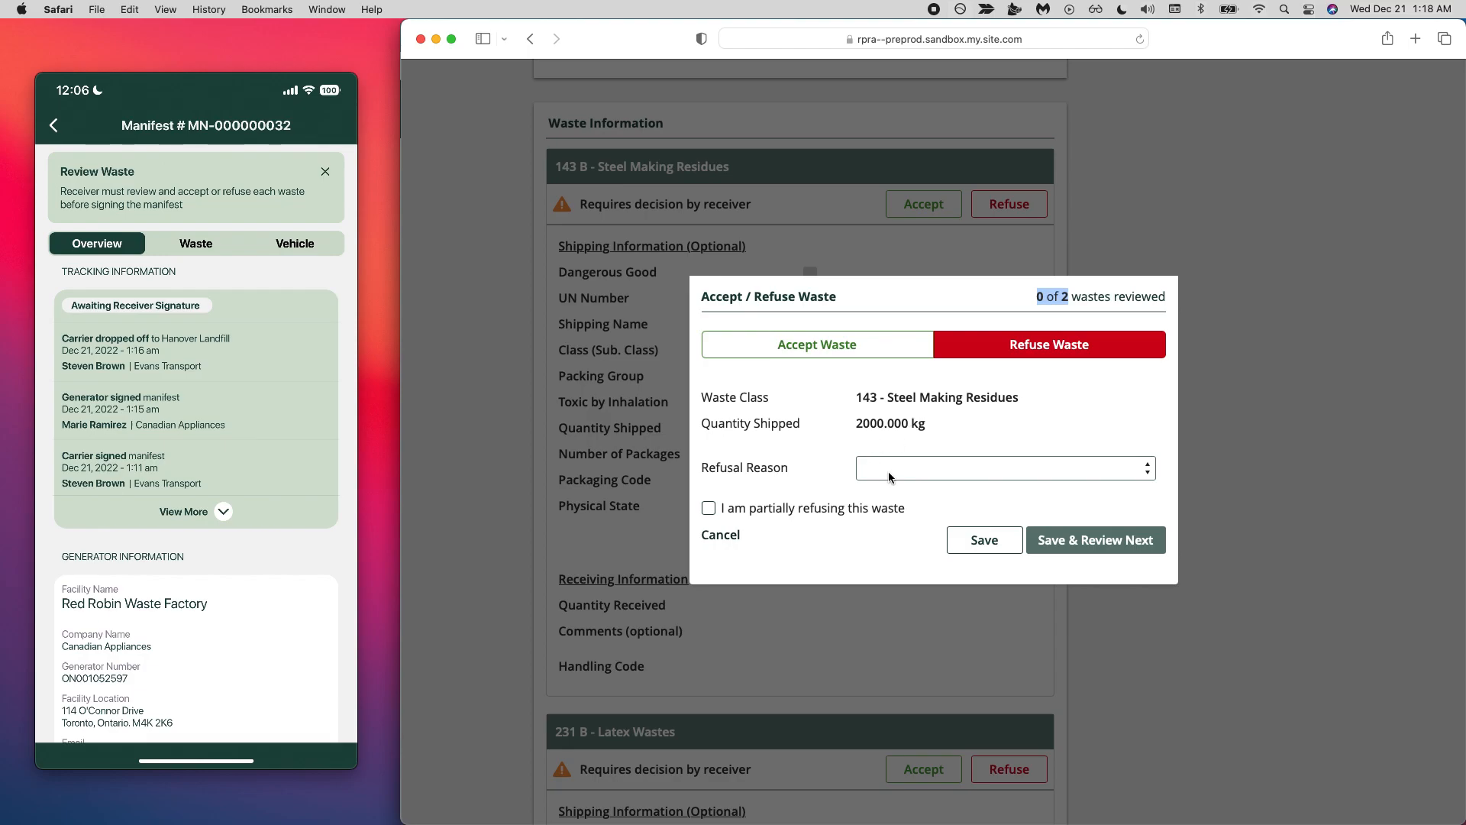
left_click(828, 357)
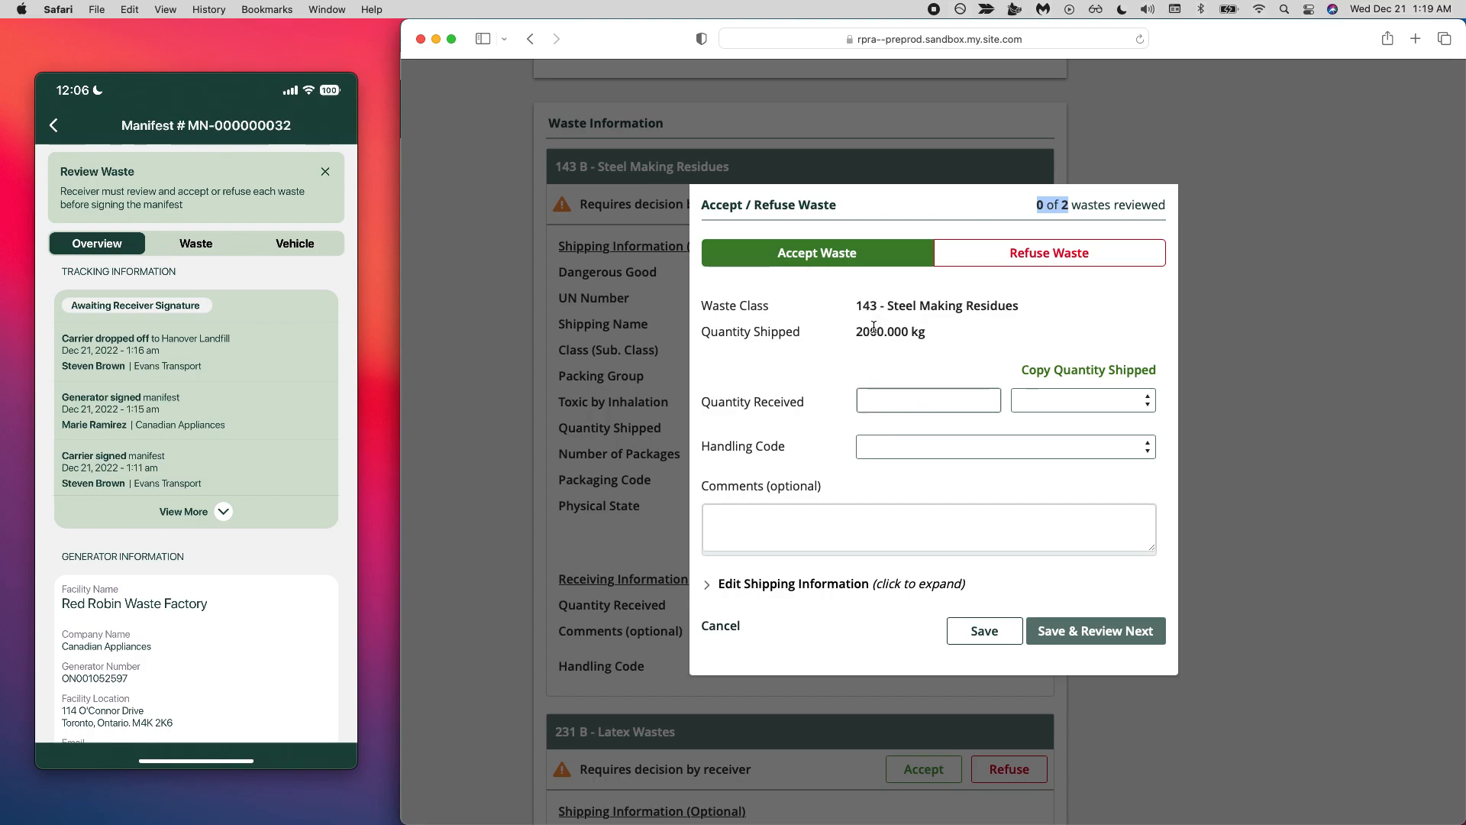
- Accept the Steel Making Residues using the copied shipped quantity of 2,000 kg and handling code 01 - Storage, then save and review the next waste
scroll(876, 327, "down", 1)
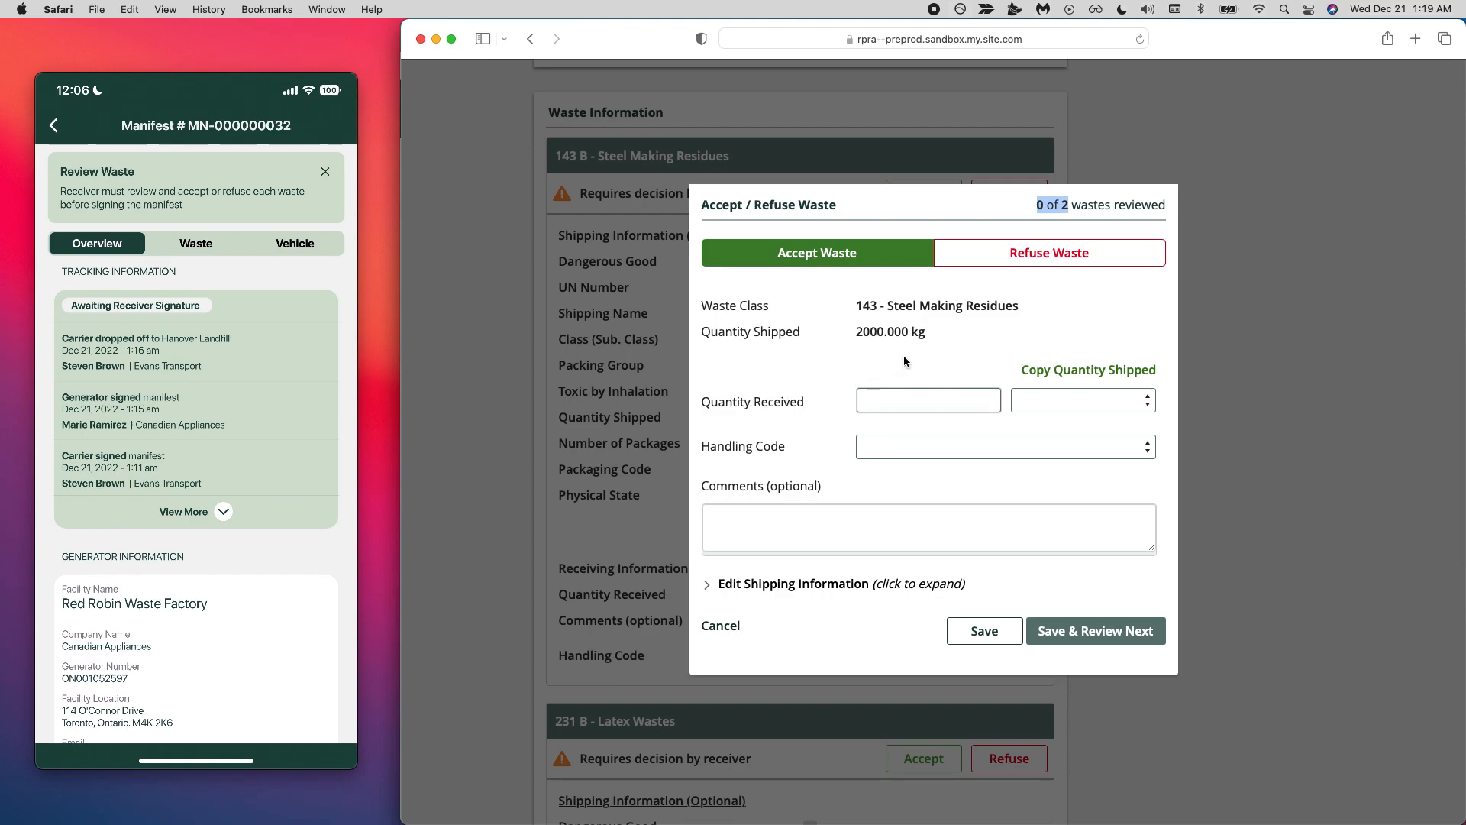
left_click(1074, 374)
left_click(978, 447)
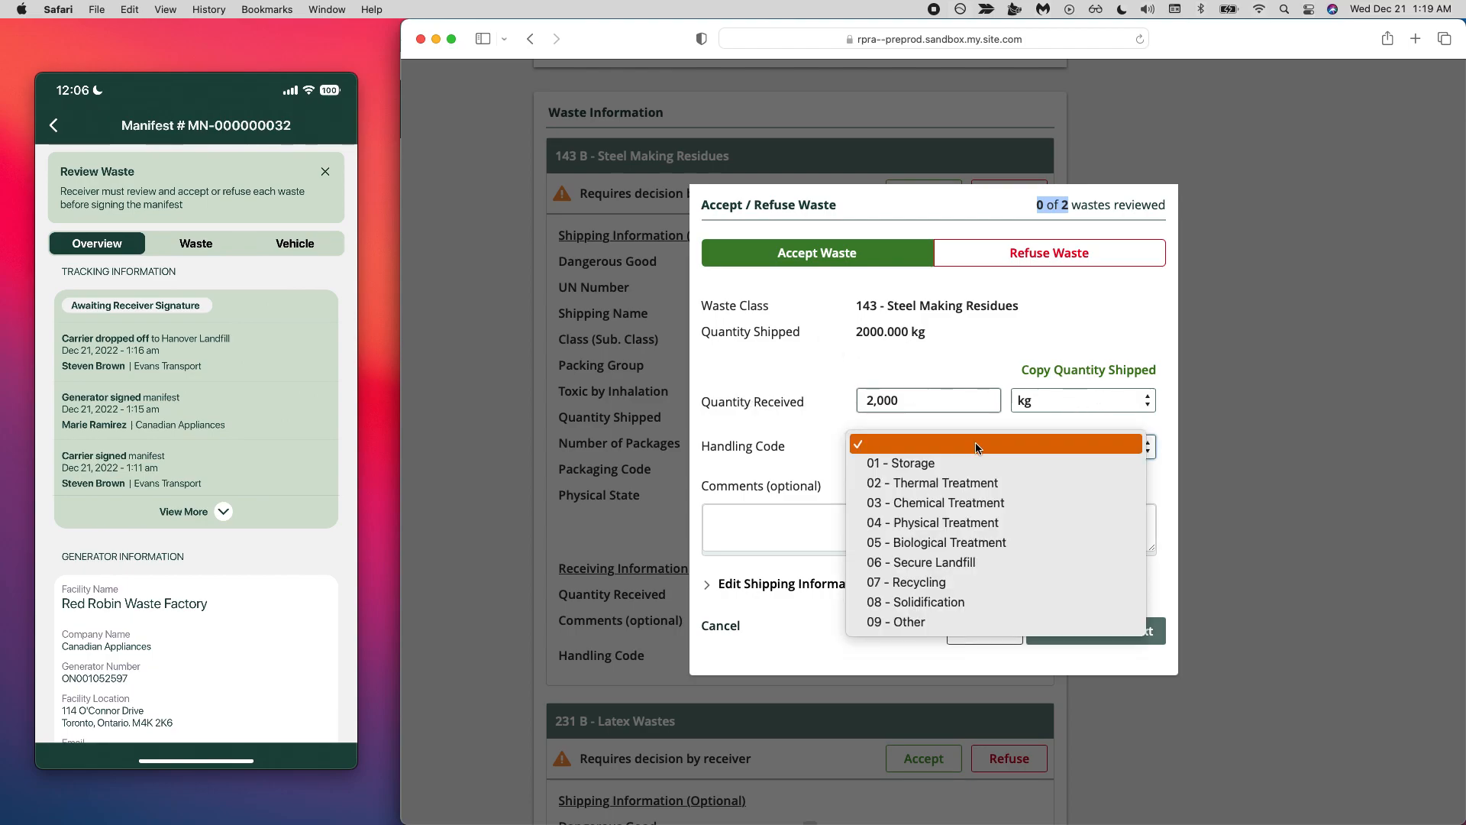
left_click(962, 464)
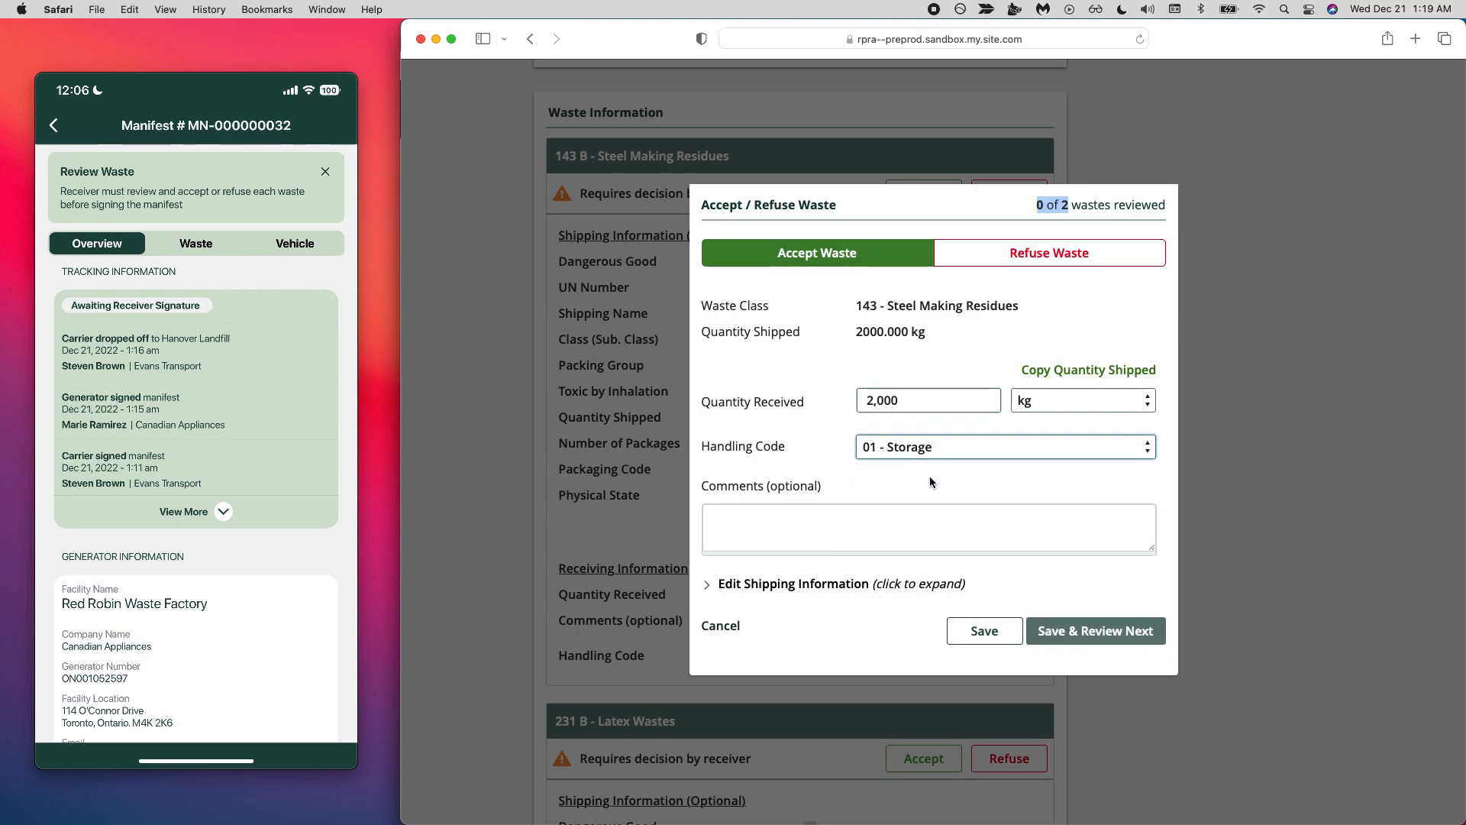
left_click(1077, 632)
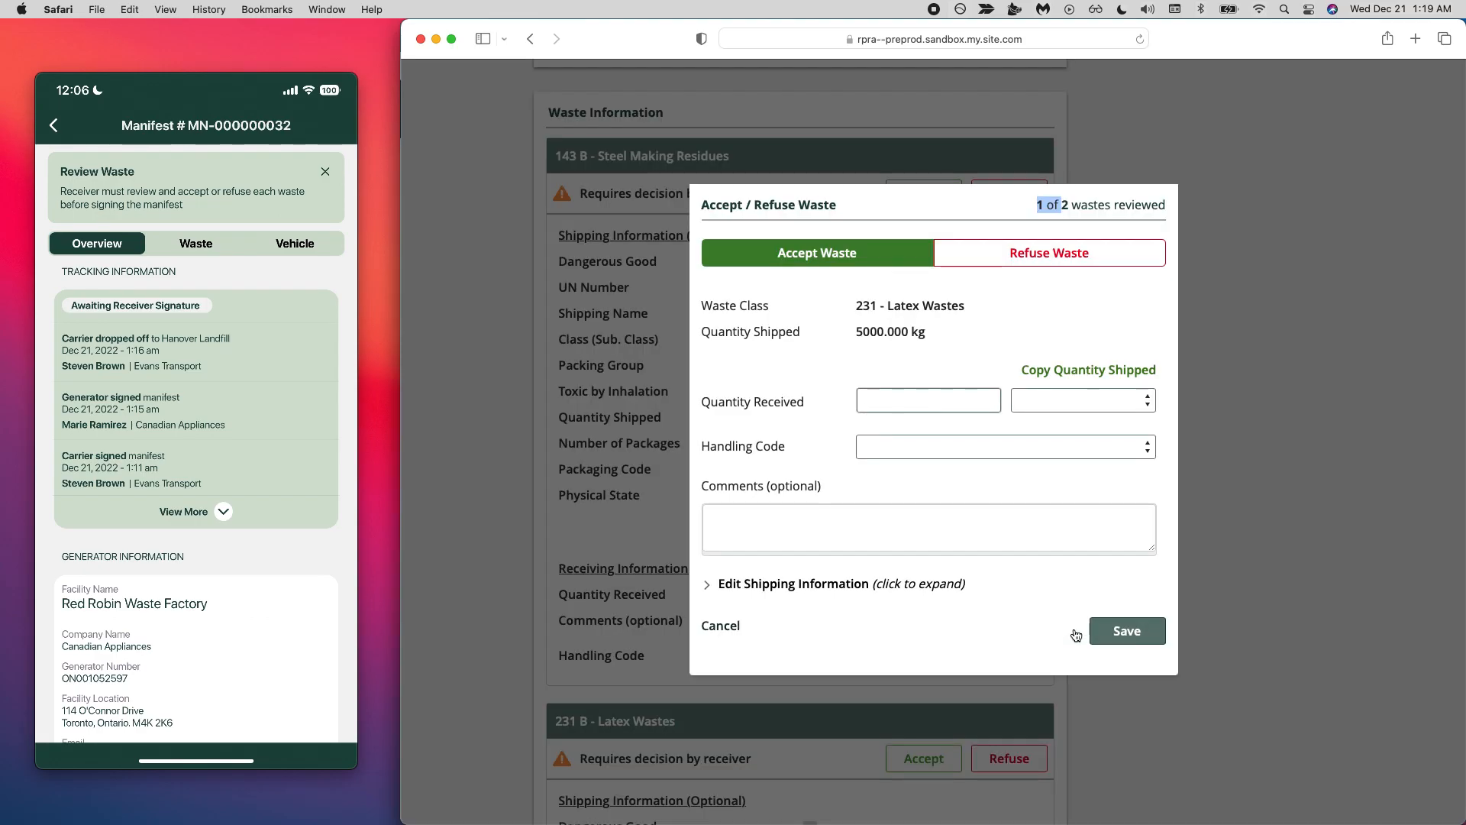
- Accept the 231 Latex Wastes using the copied shipped quantity of 5,000 kg and handling code 06 - Secure Landfill, and save the decision
triple_click(886, 306)
left_click(895, 335)
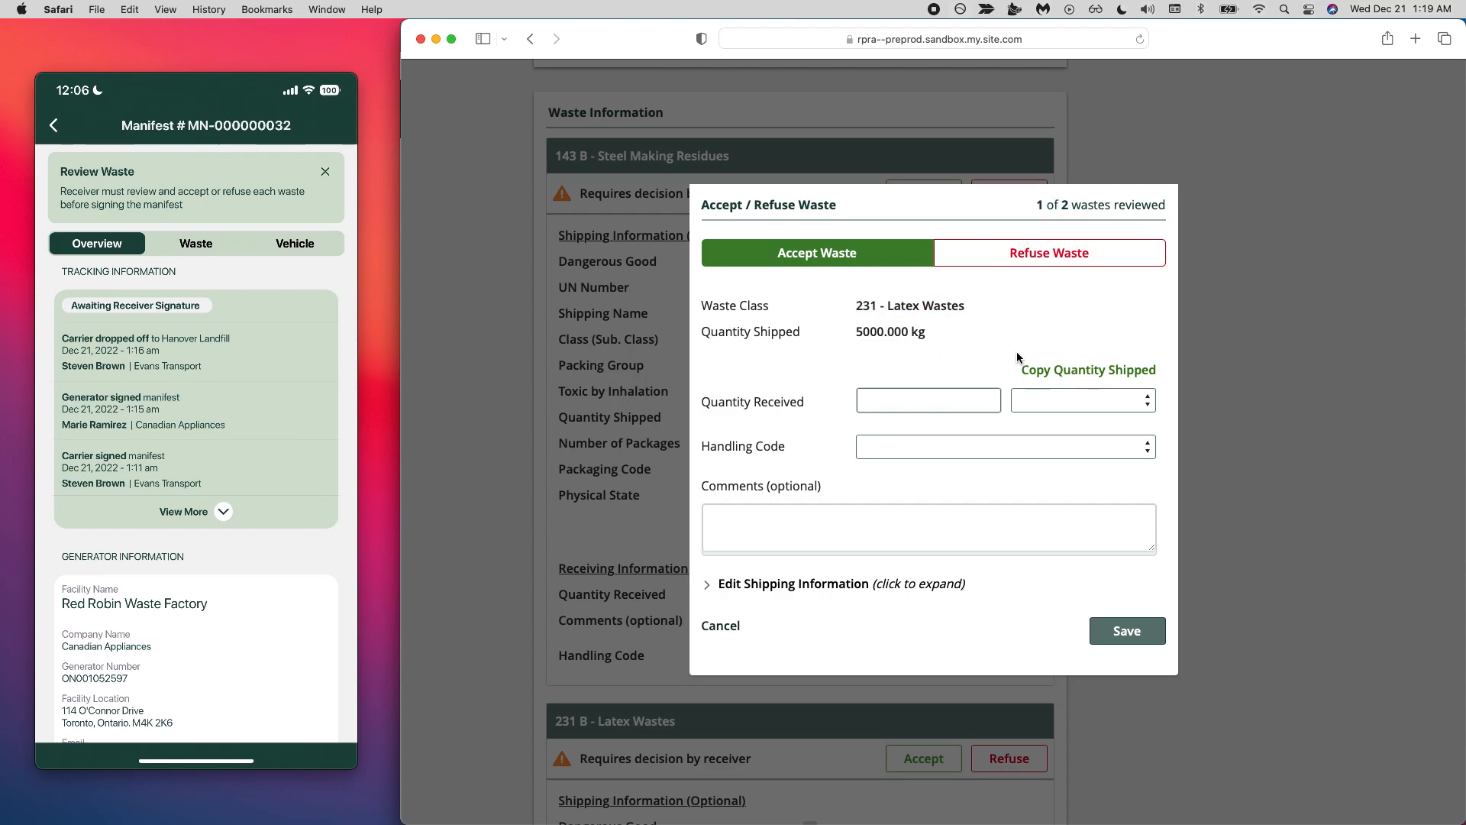
left_click(1064, 371)
left_click(914, 452)
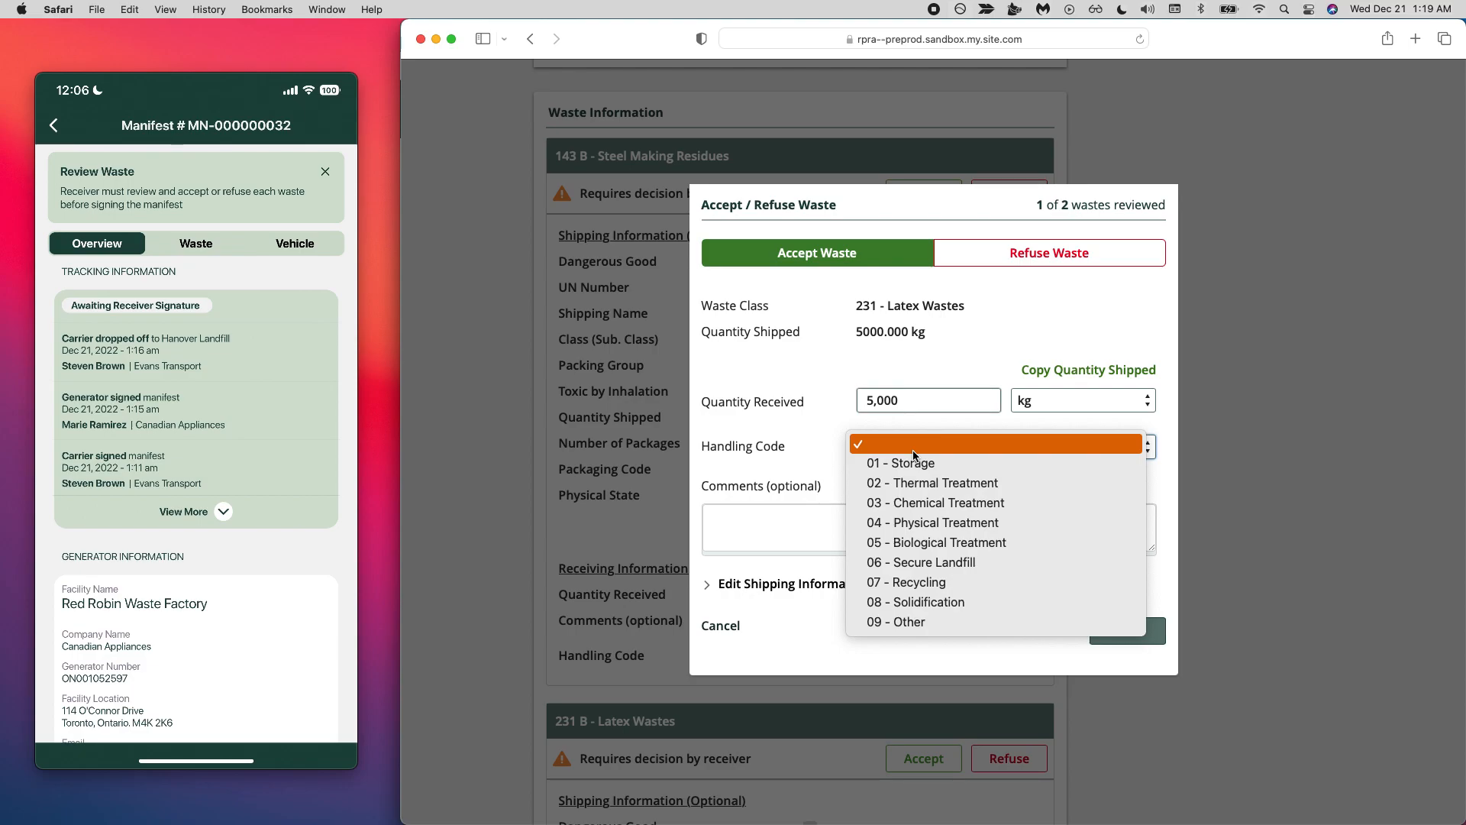
left_click(920, 563)
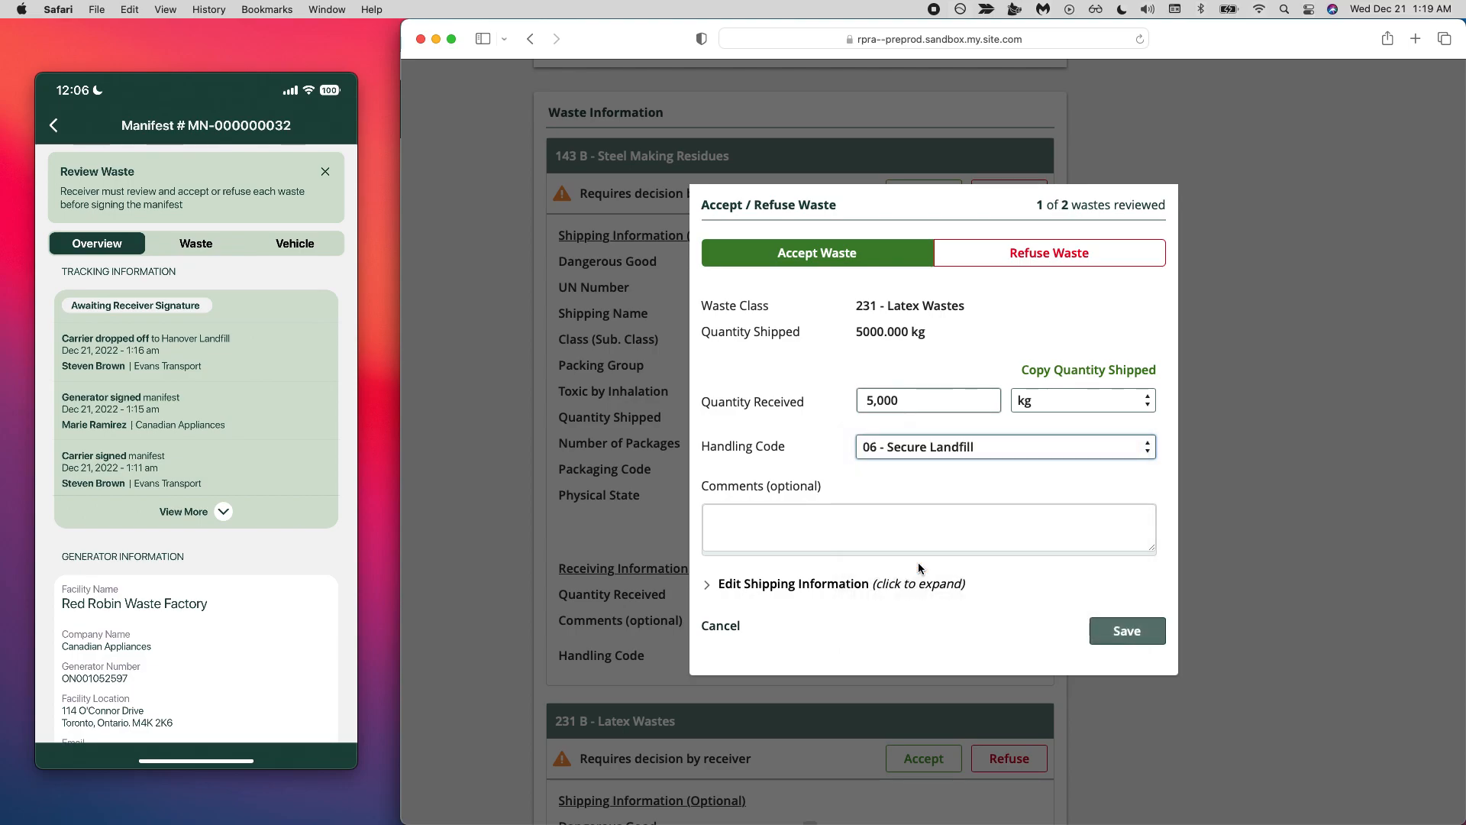
left_click(1127, 630)
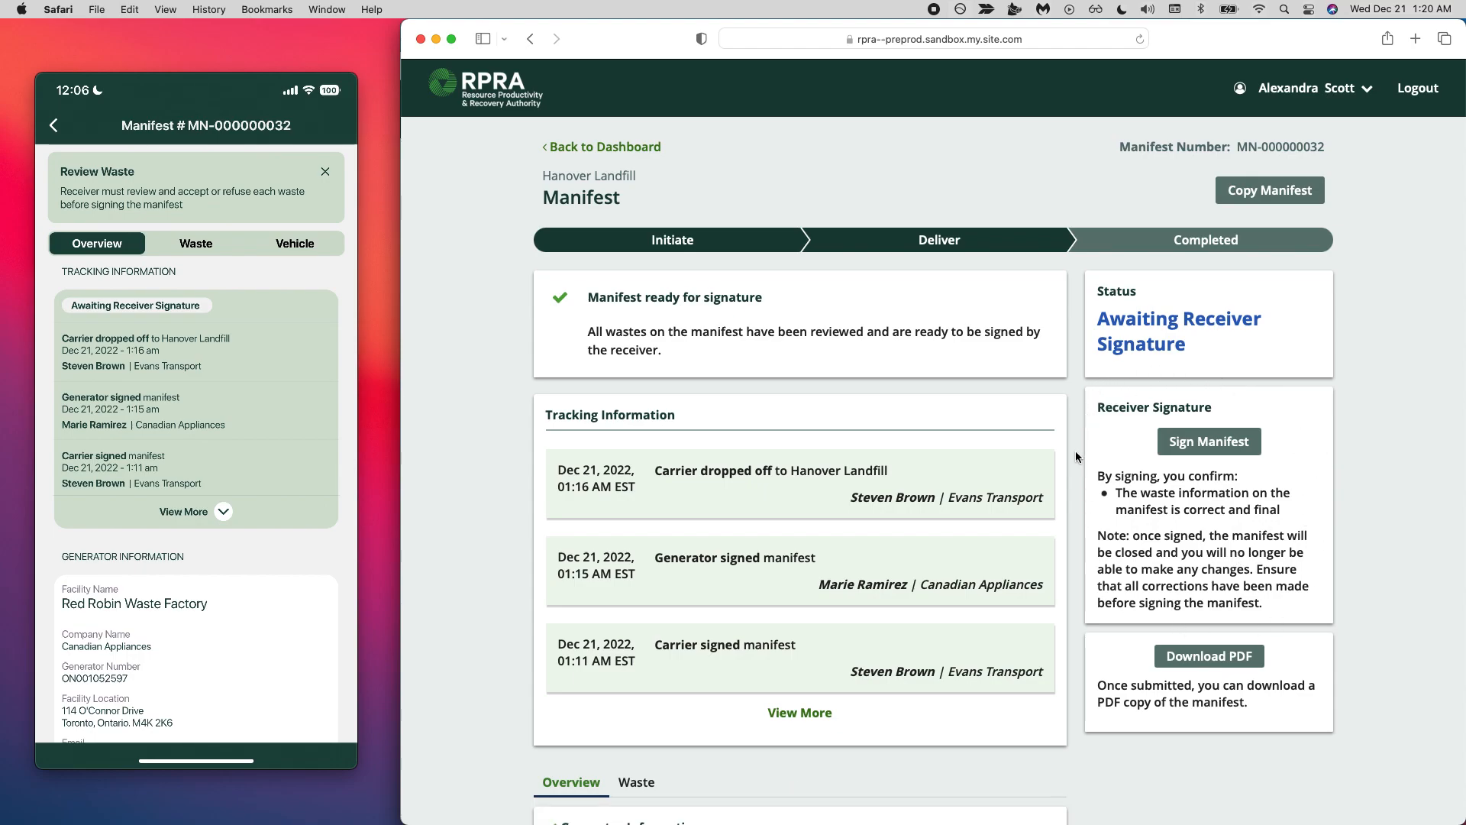
- Sign the reviewed manifest as the receiver, certifying that the receiver information is correct and complete
triple_click(1151, 332)
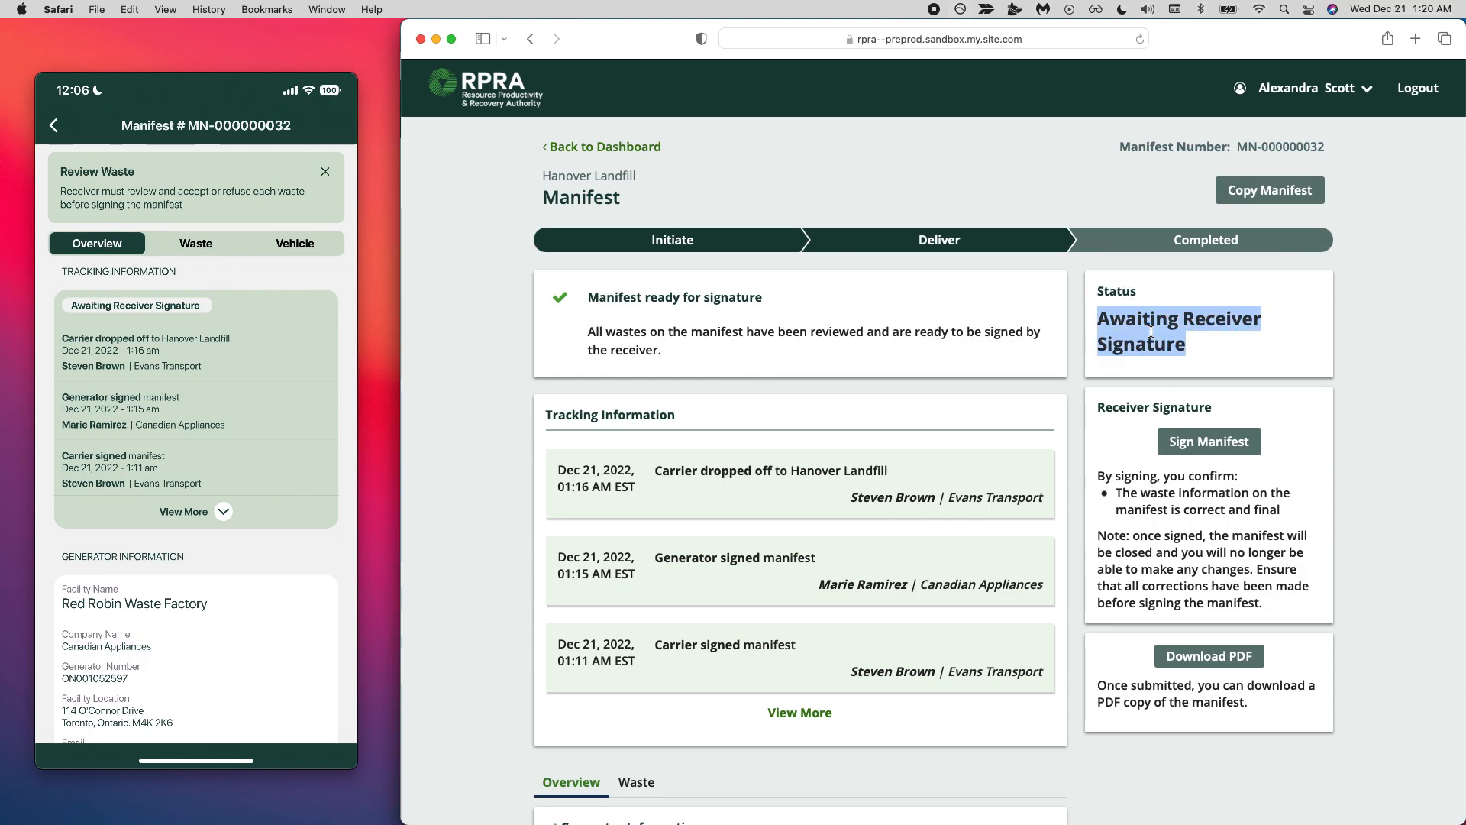
left_click(1151, 332)
scroll(1155, 508, "down", 1)
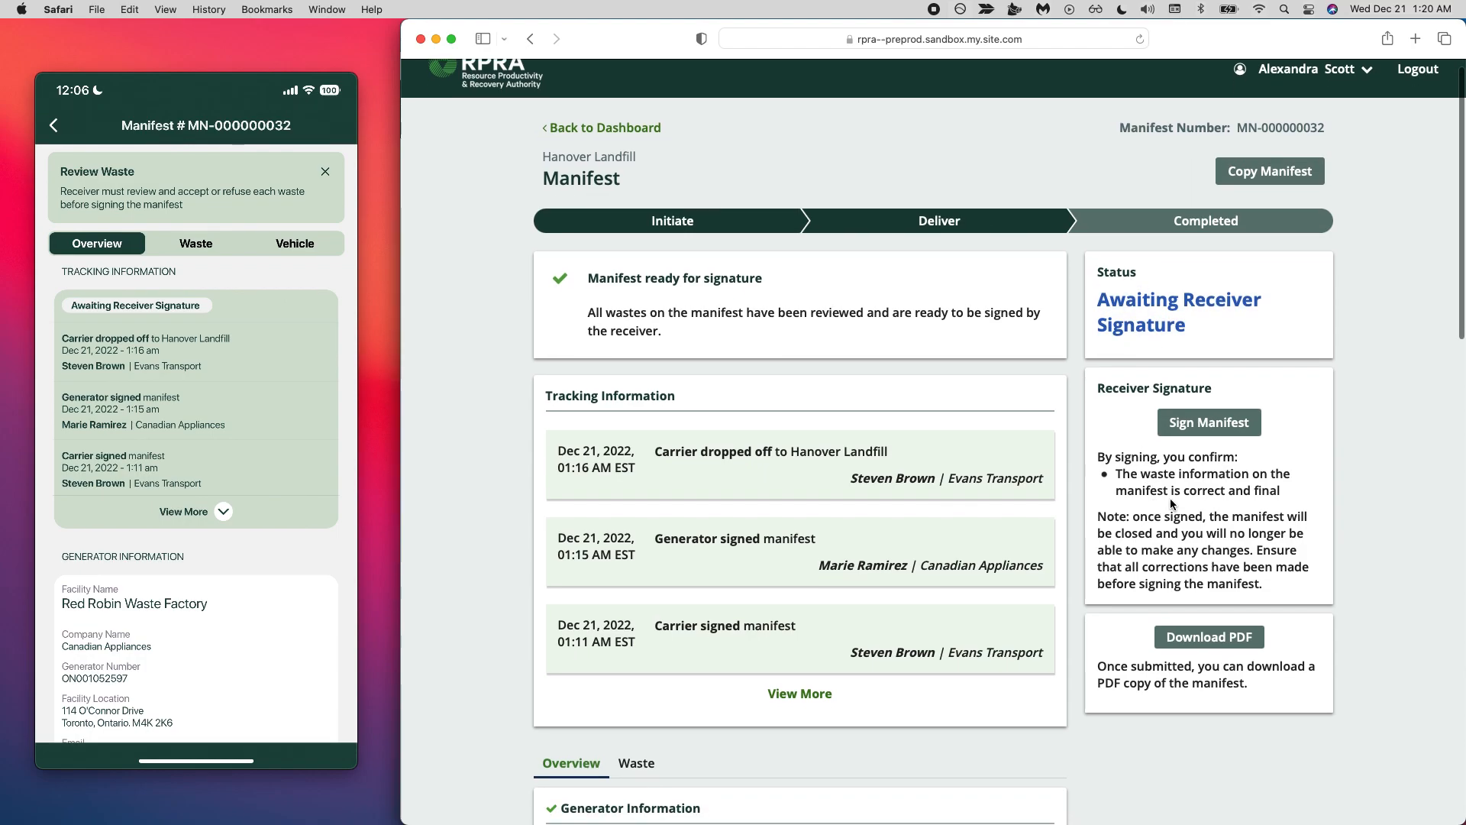
left_click(1205, 432)
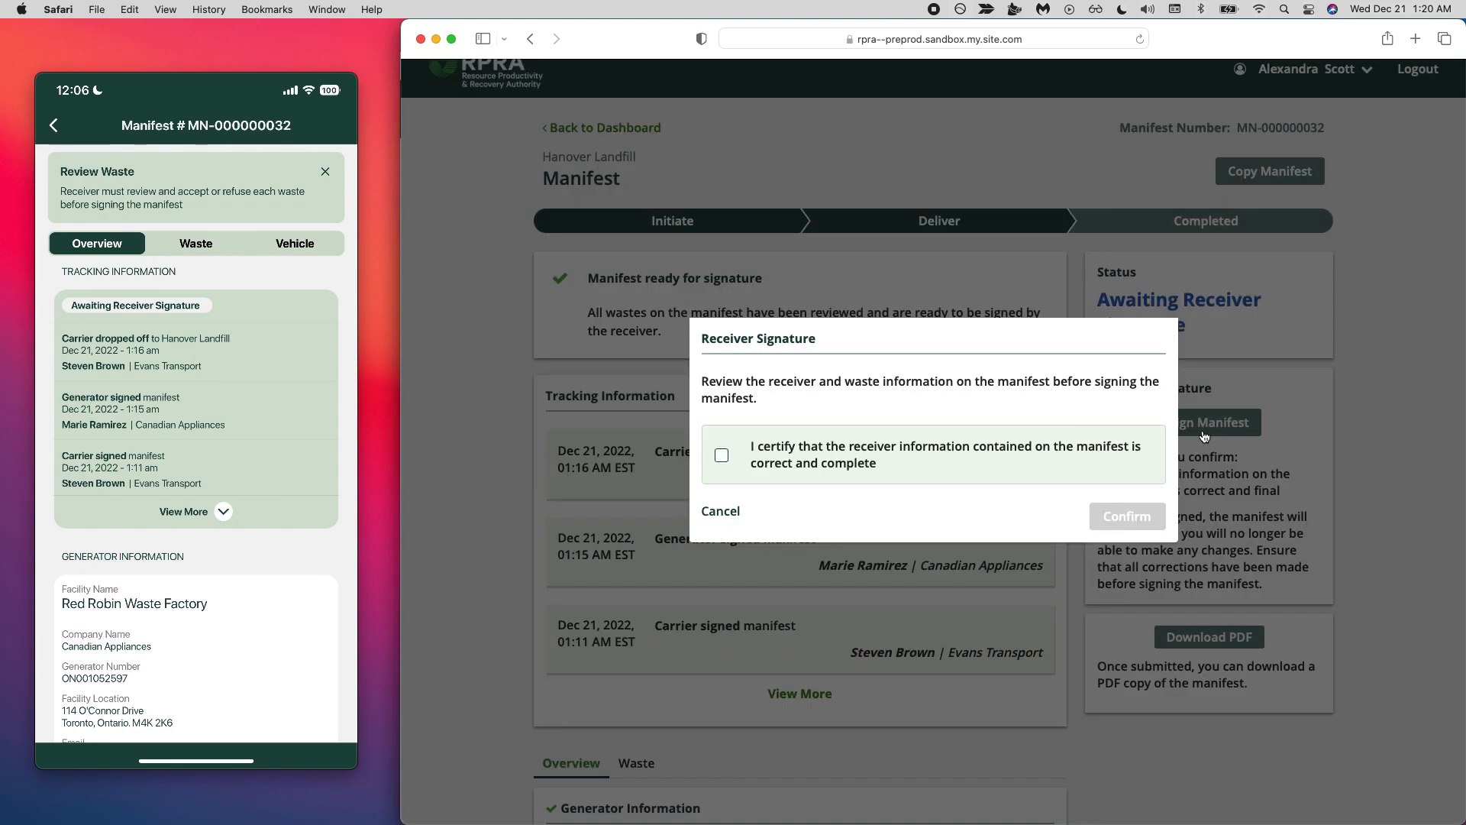
left_click(722, 455)
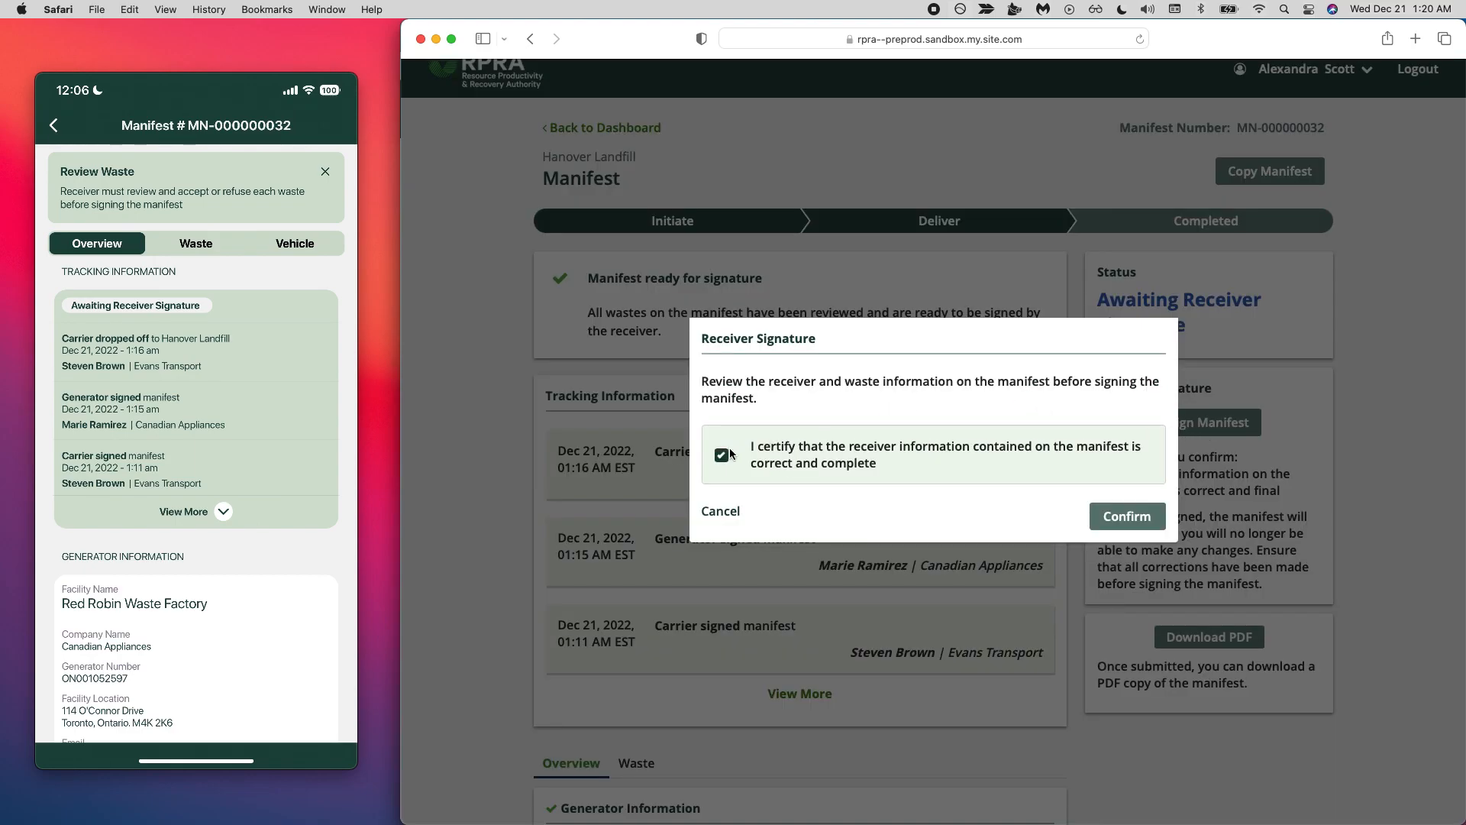
left_click(1125, 516)
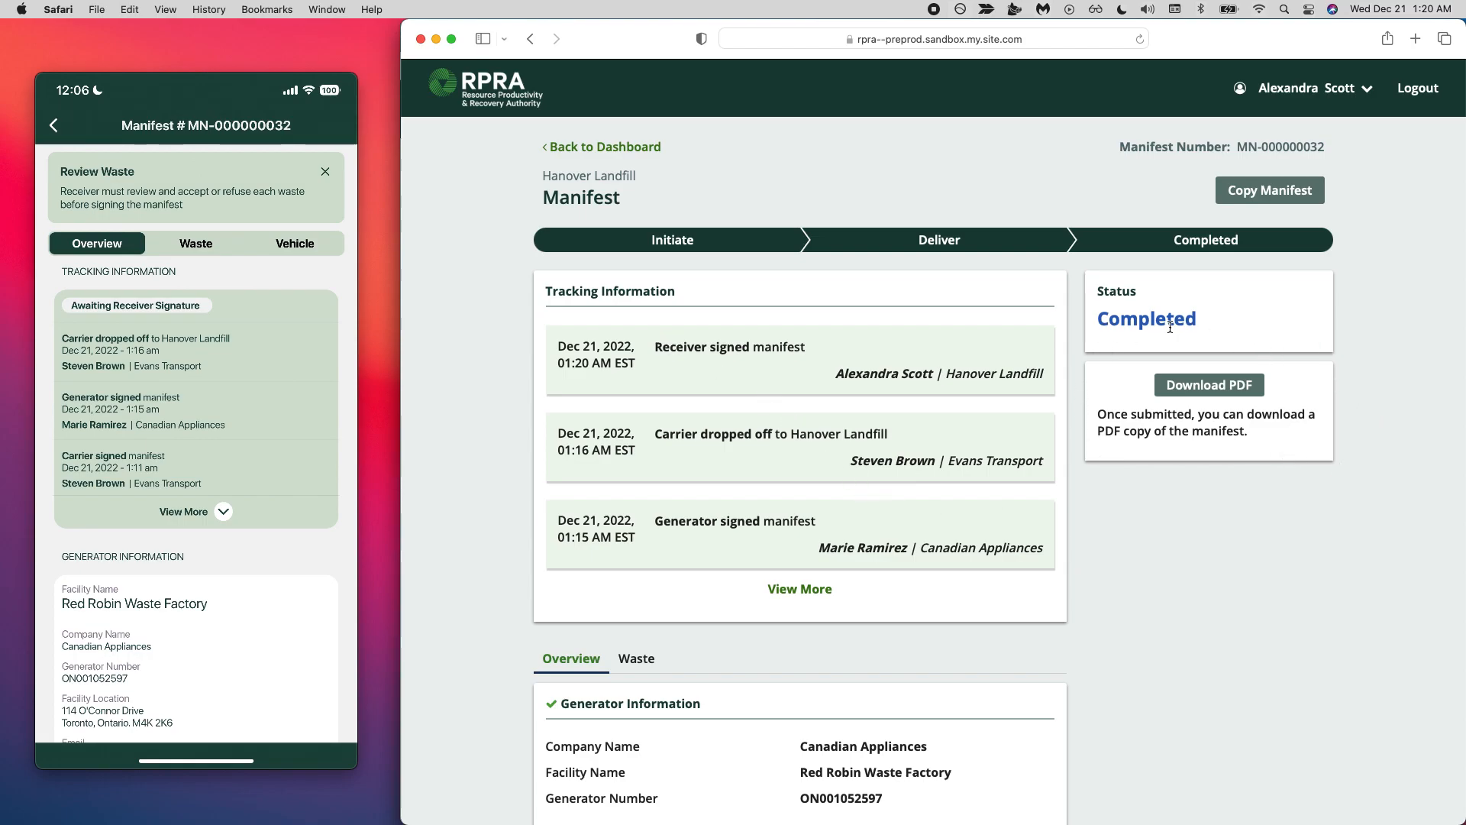
- Download the completed manifest as a PDF, allowing downloads from the site, and open the file from Downloads in an enlarged Acrobat Reader window
left_click(1213, 392)
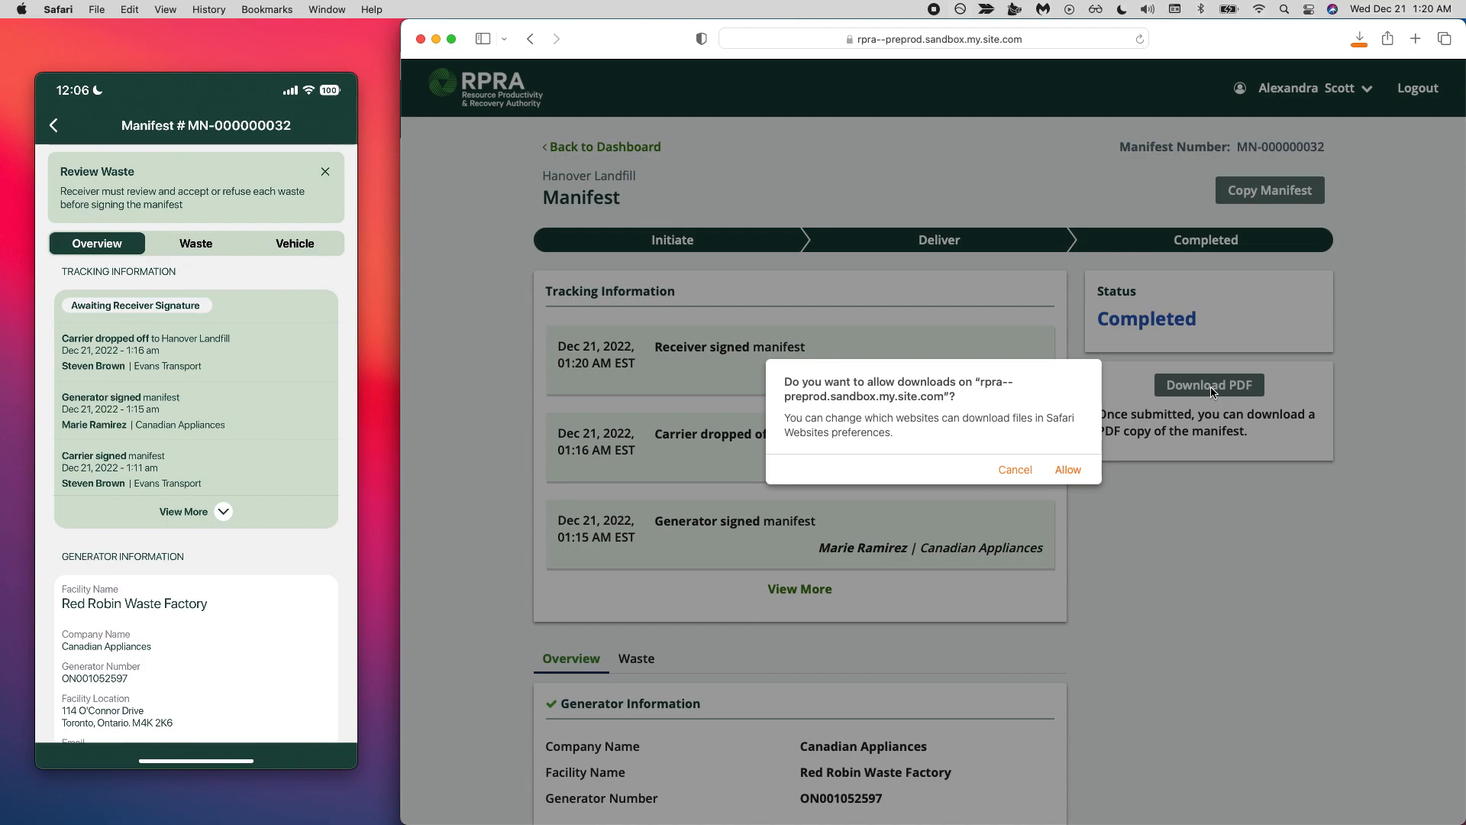
left_click(1068, 471)
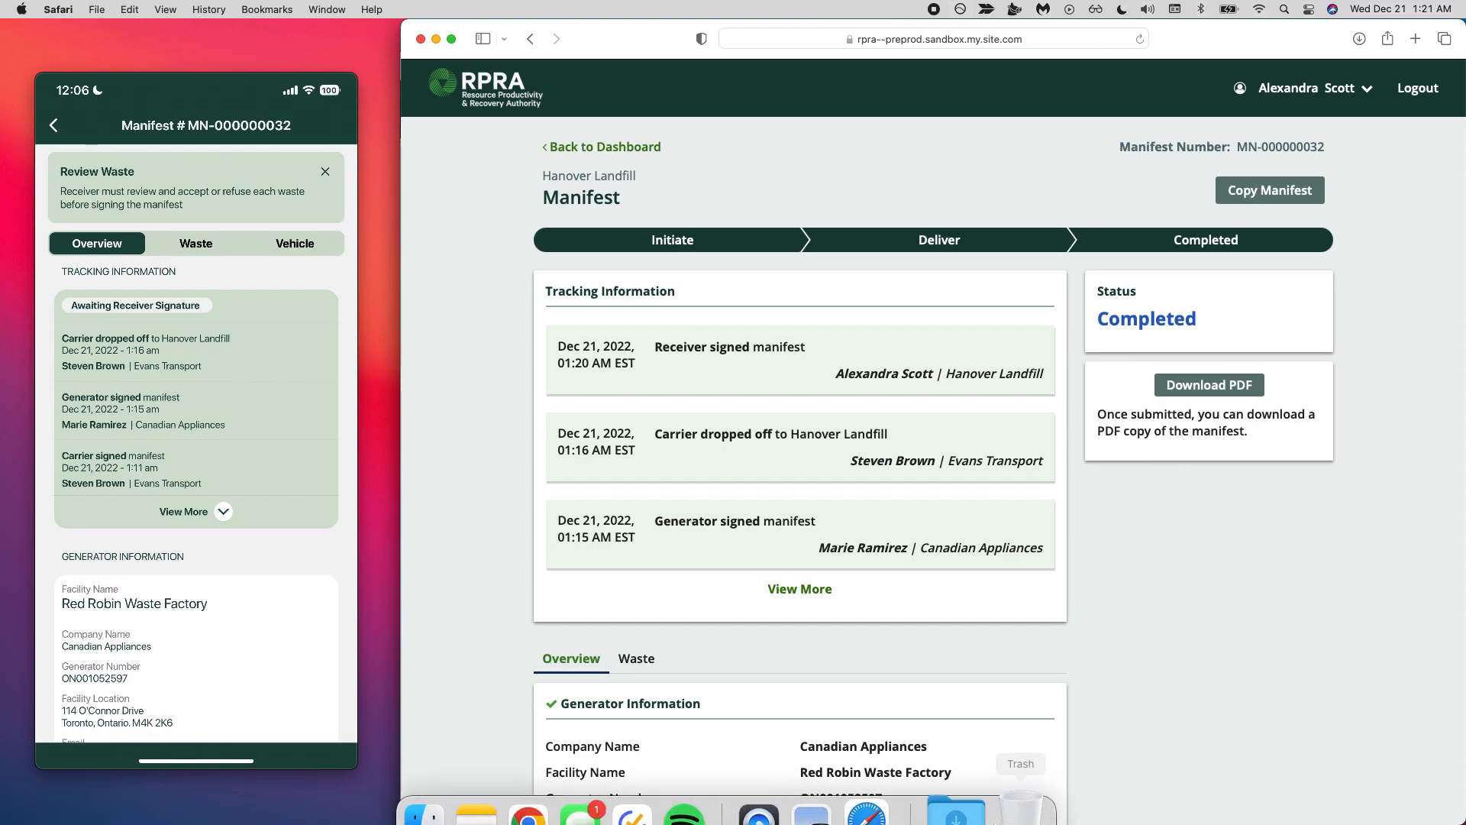
left_click(980, 794)
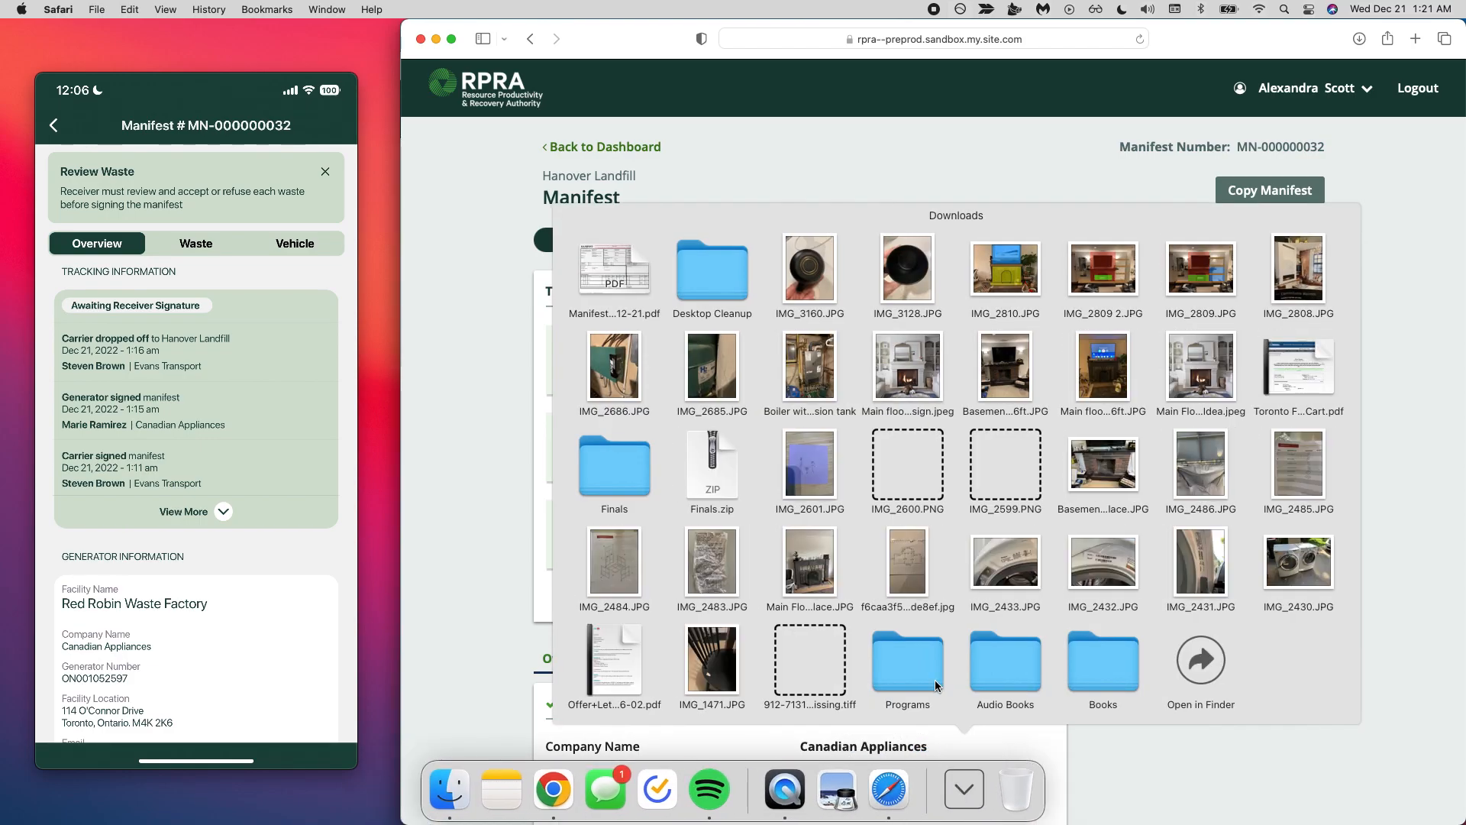
left_click(631, 283)
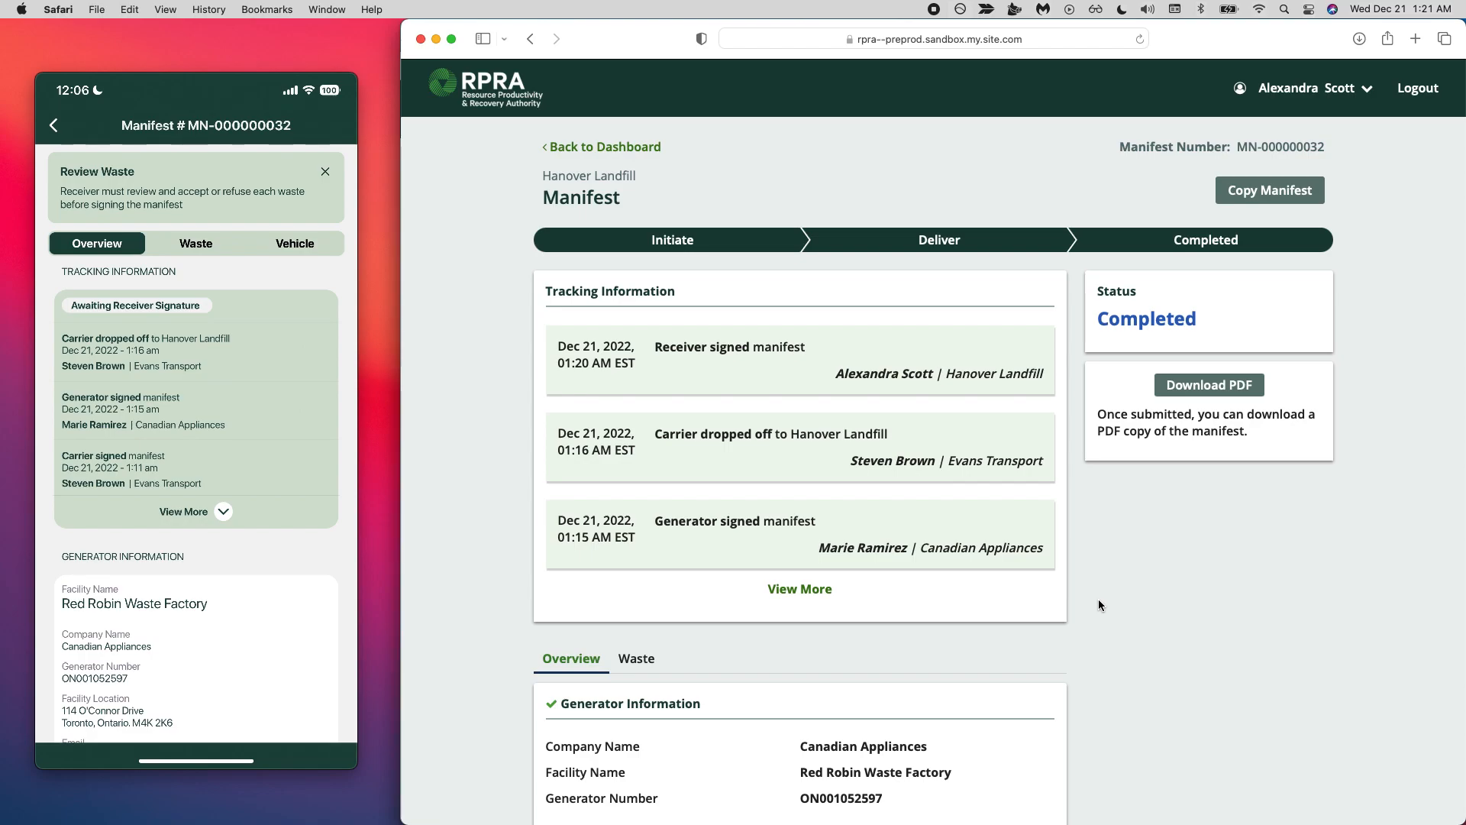
key("ctrl+super+Escape")
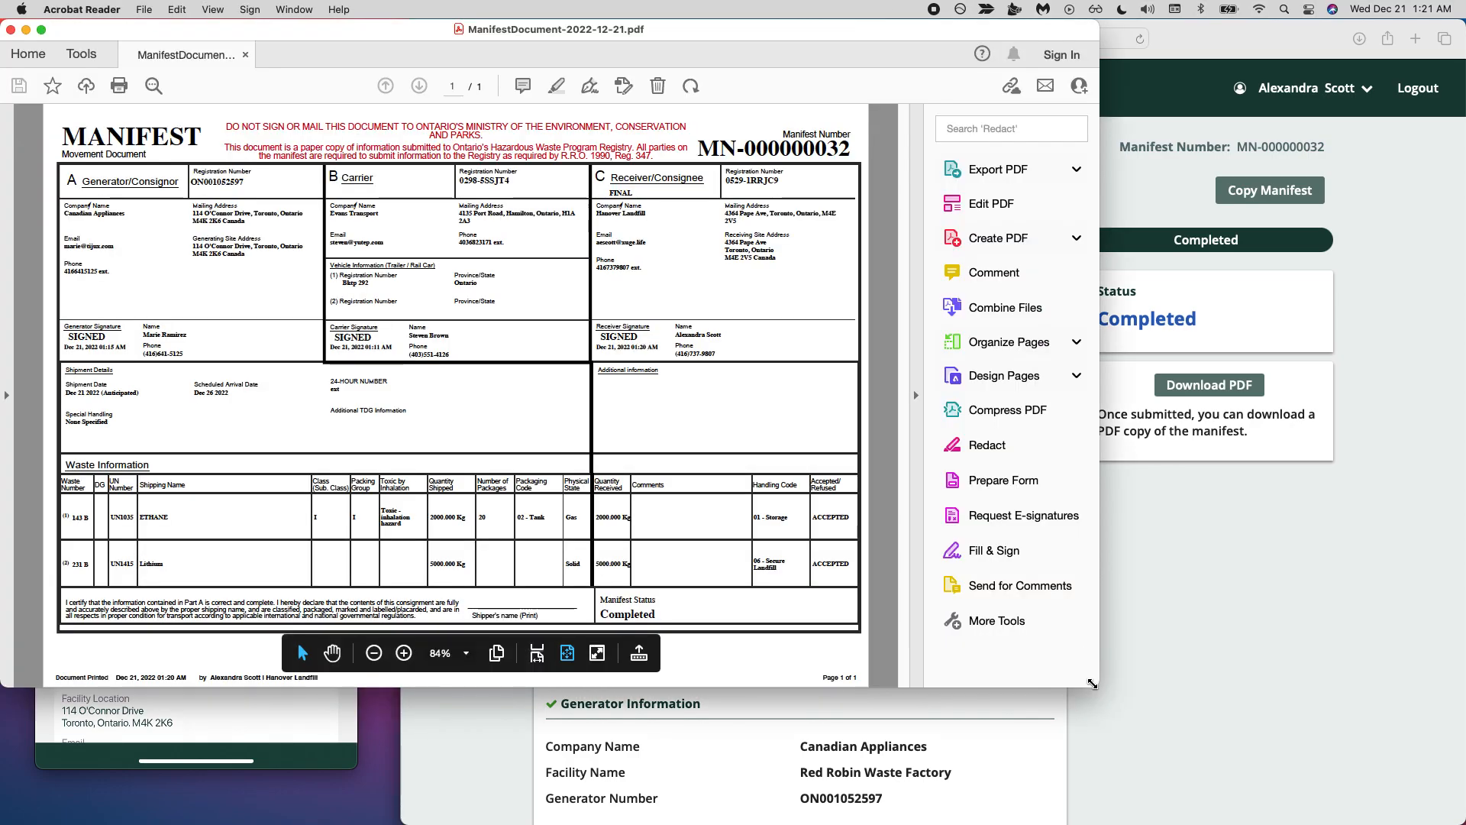
left_click_drag(1092, 683, 1433, 798)
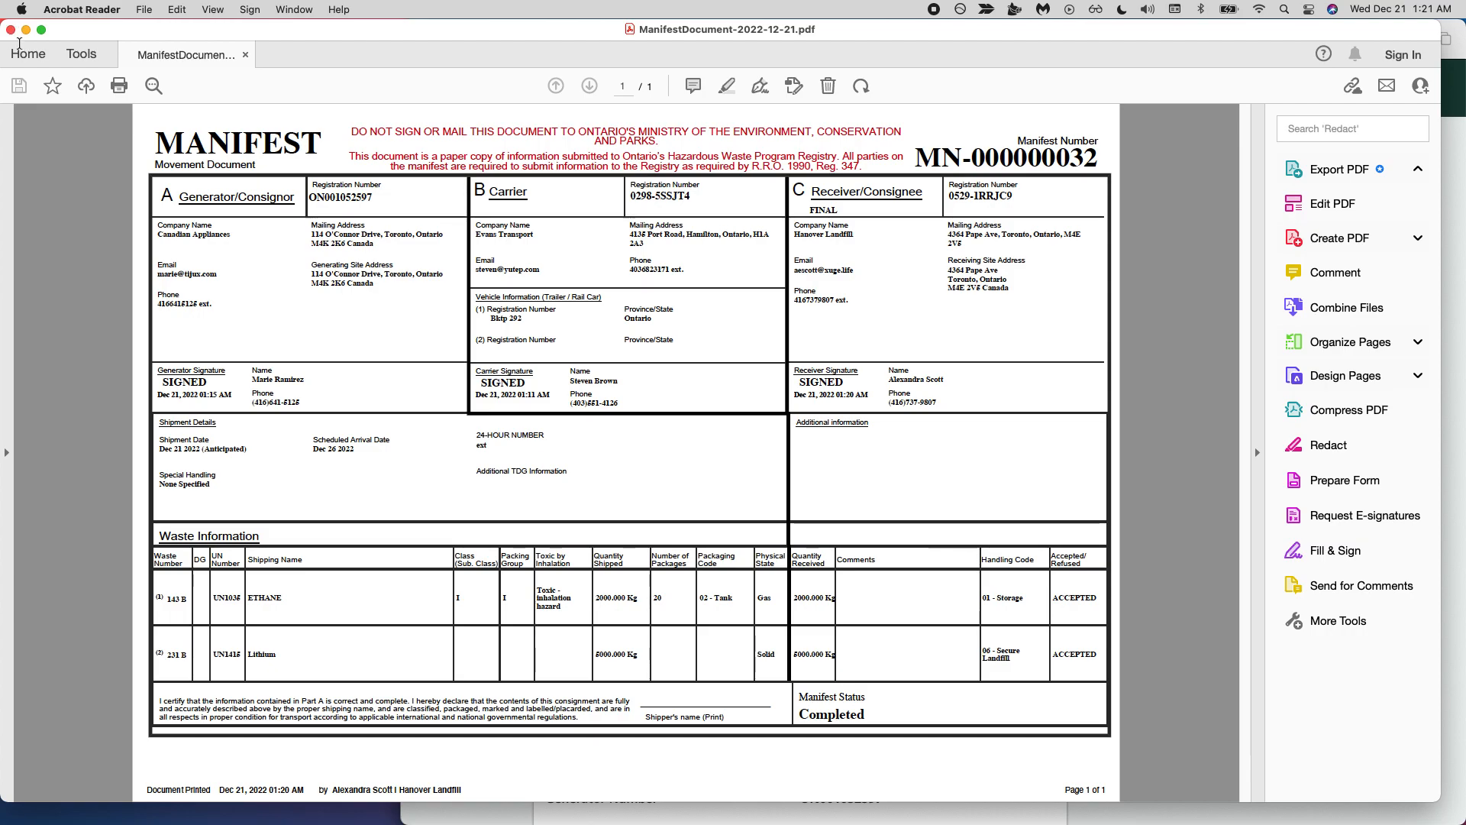
- Switch to the generator's registry window in Chrome, return to its manifest dashboard, and close the manifest PDF
key("ctrl+Up")
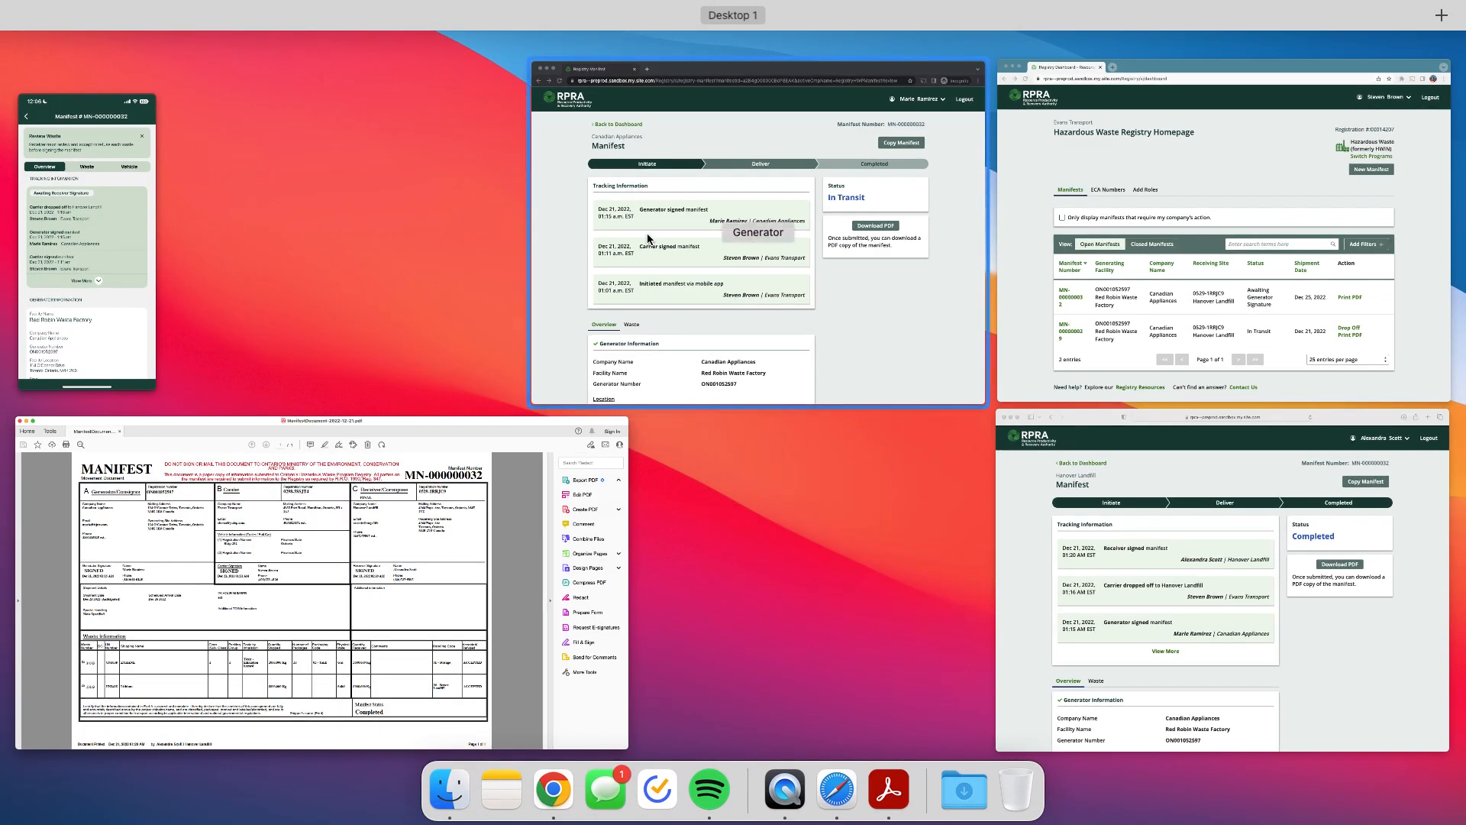
left_click(626, 227)
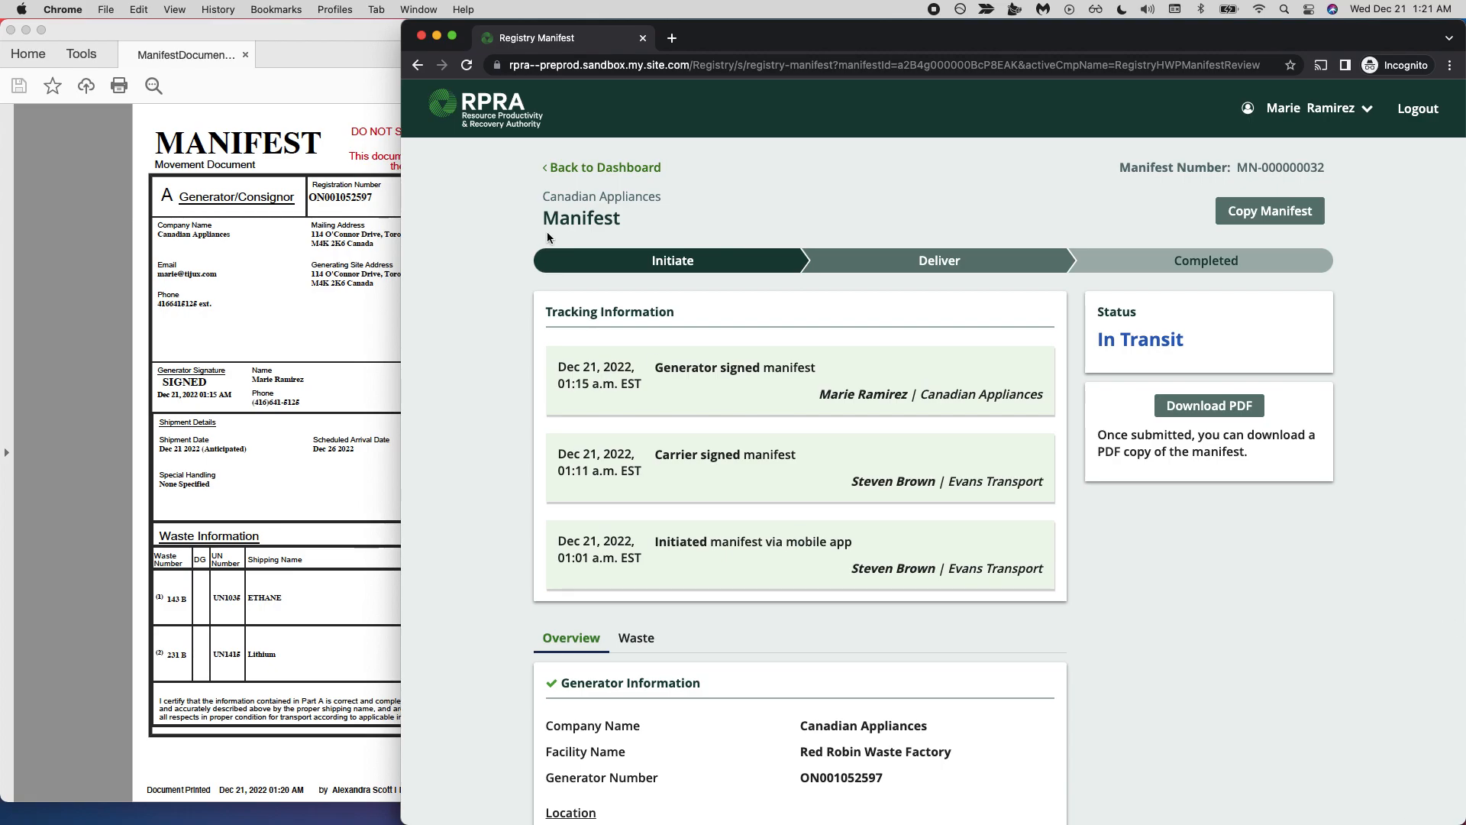
left_click(591, 169)
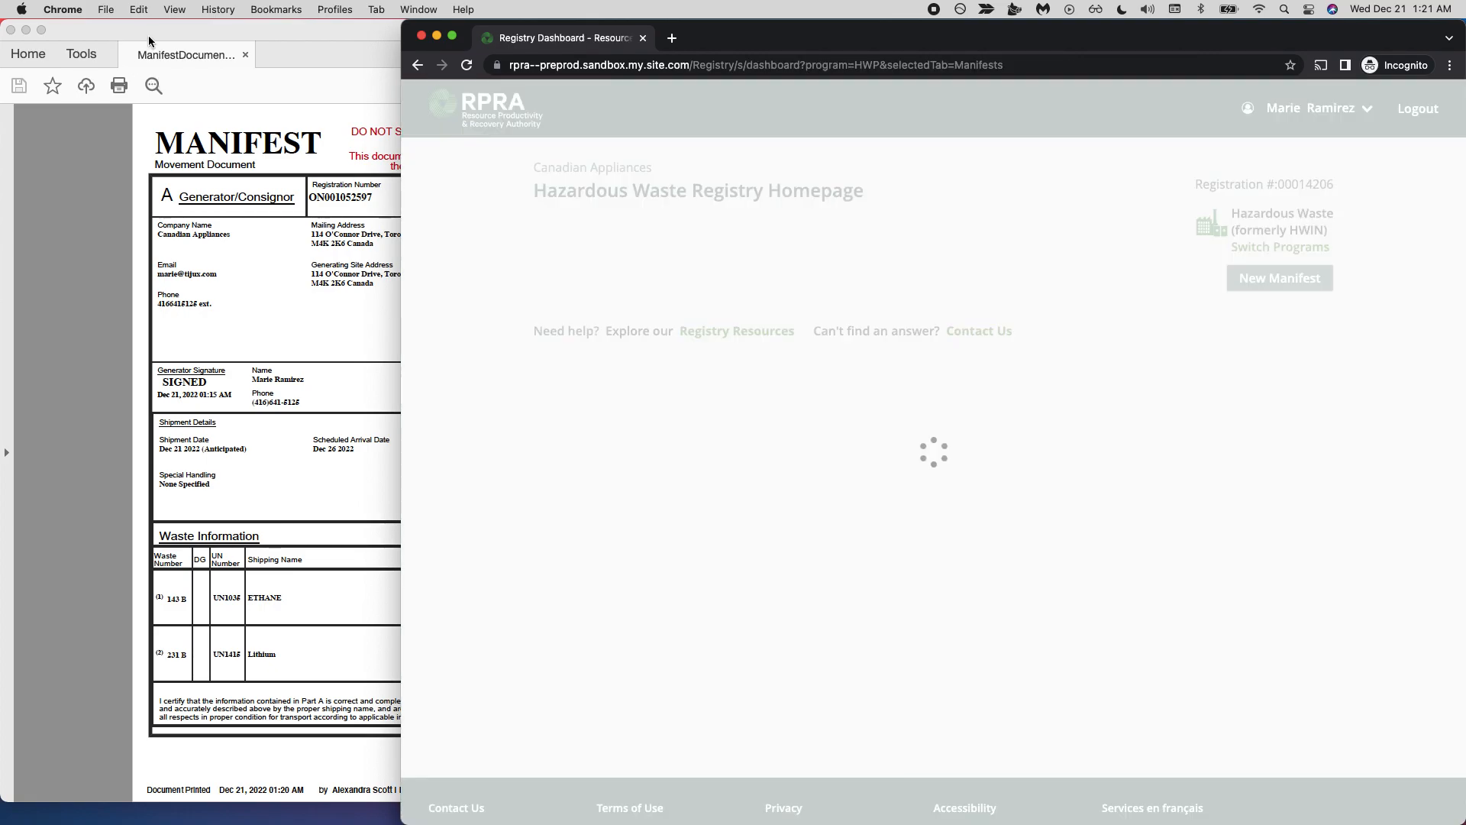
left_click_drag(150, 41, 465, 532)
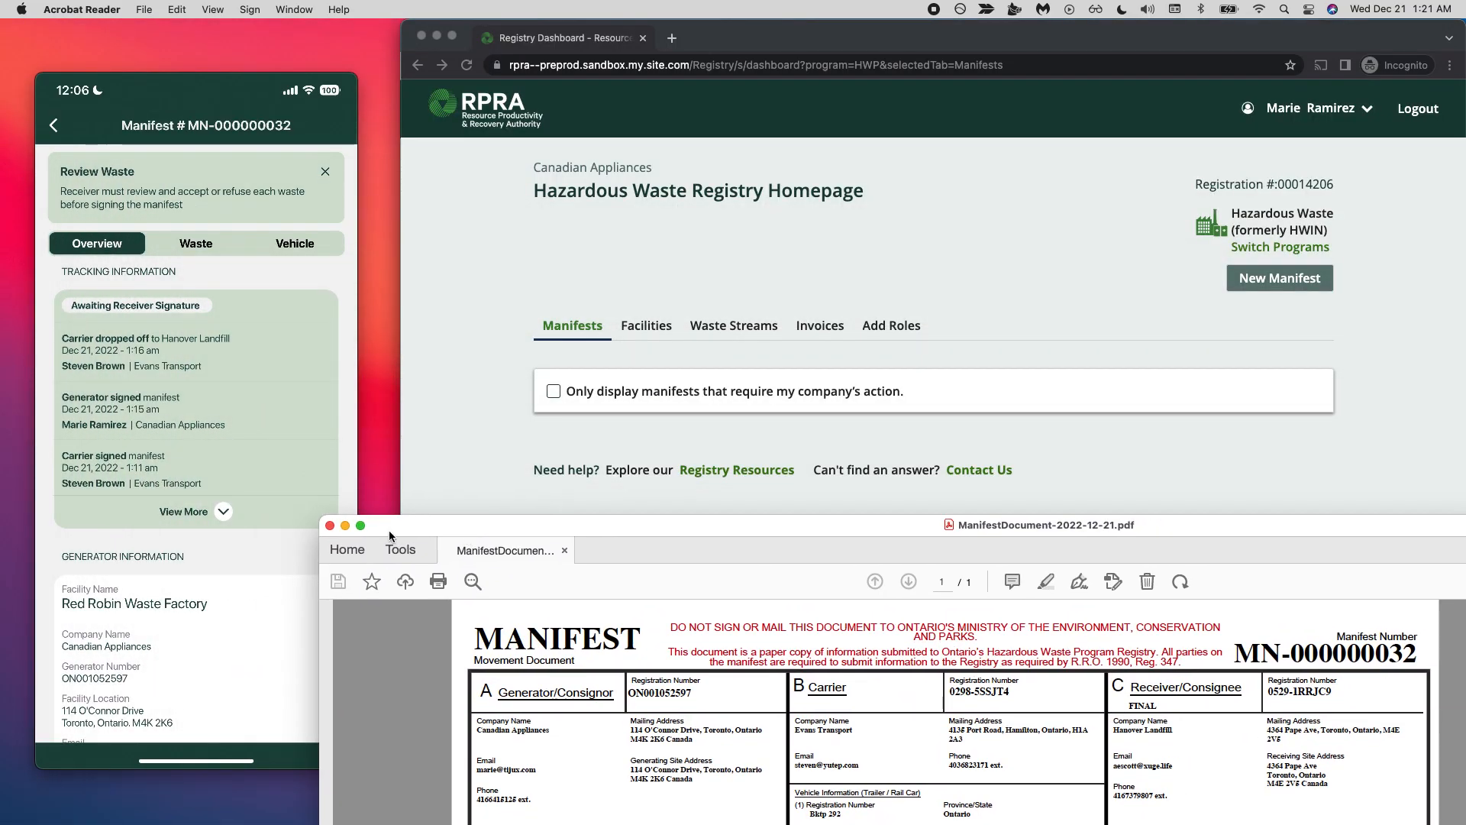
left_click(330, 525)
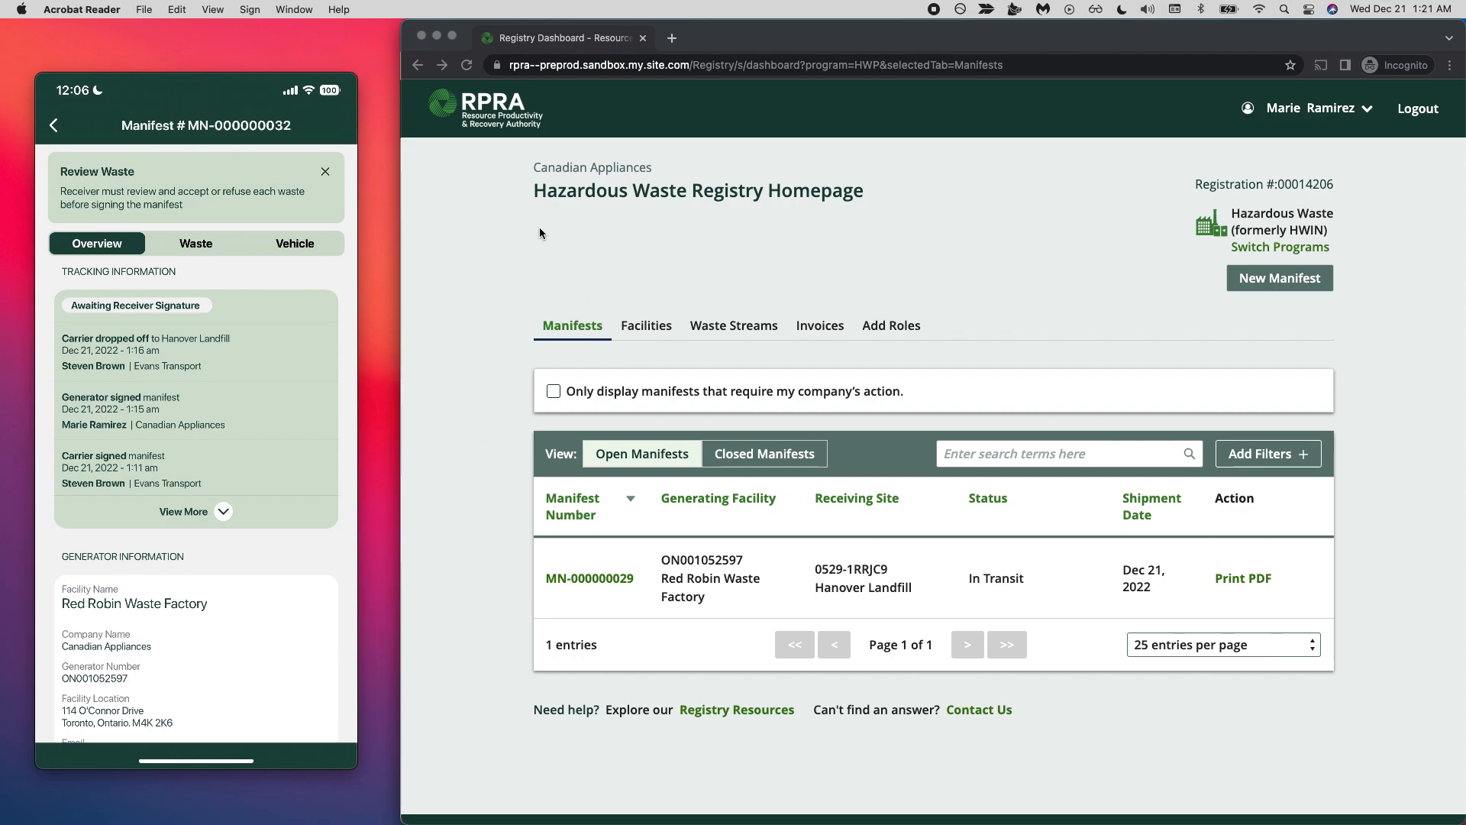
- Refresh the generator's dashboard, compare the open and closed manifests, and open the completed manifest with shipment date Dec 21, 2022
left_click(467, 66)
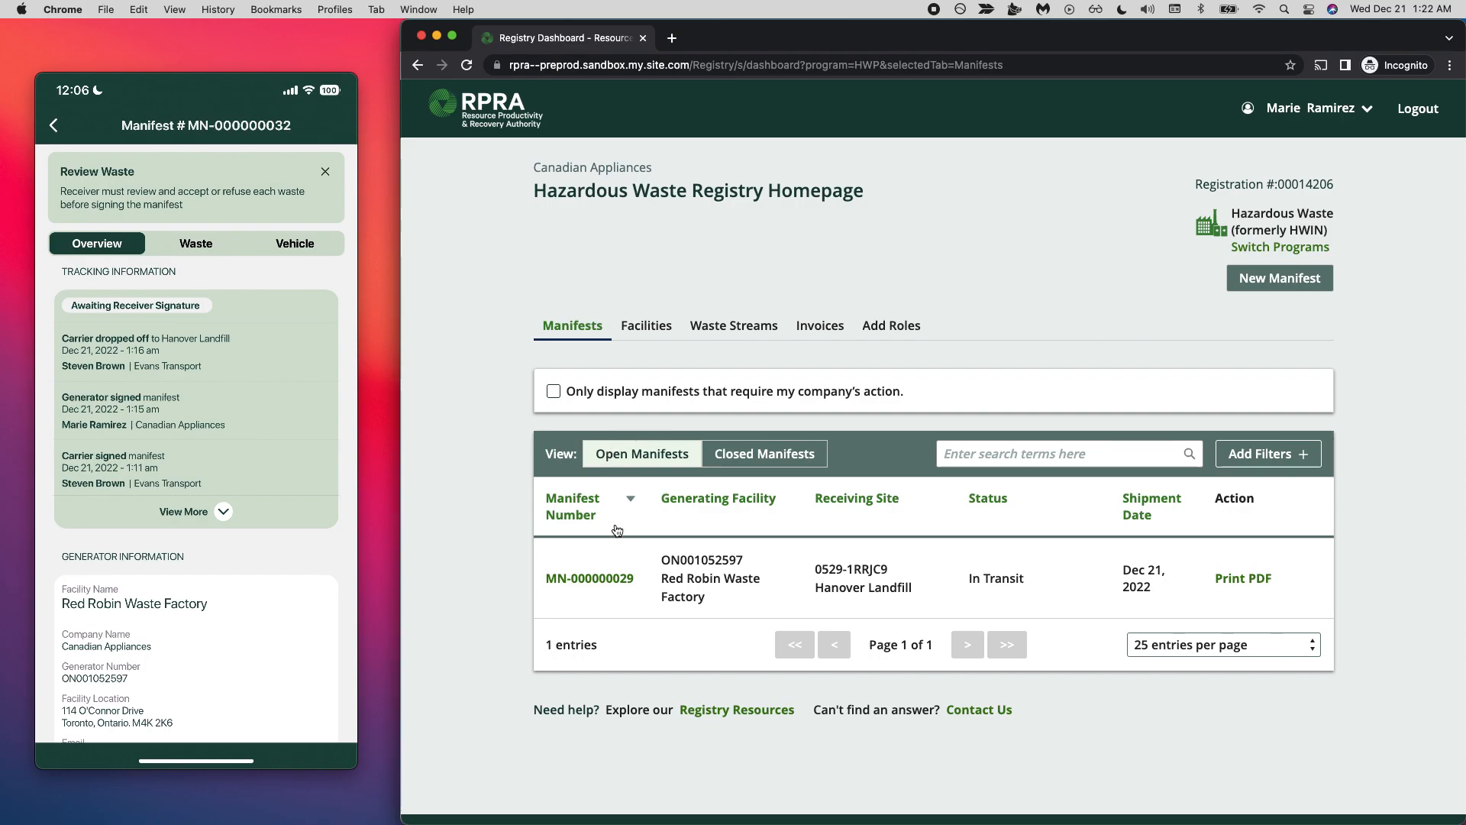
left_click(734, 458)
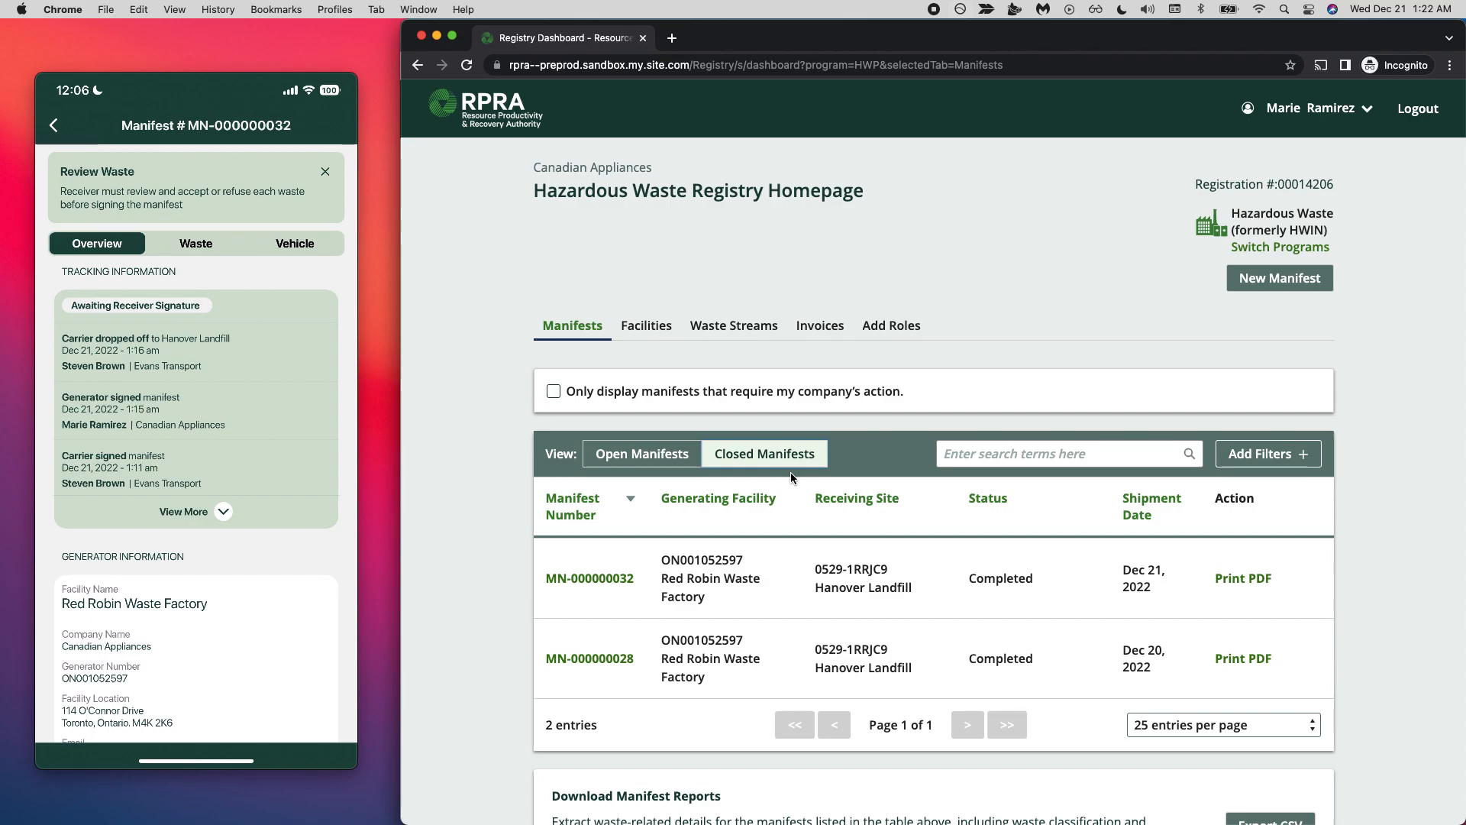
left_click(635, 453)
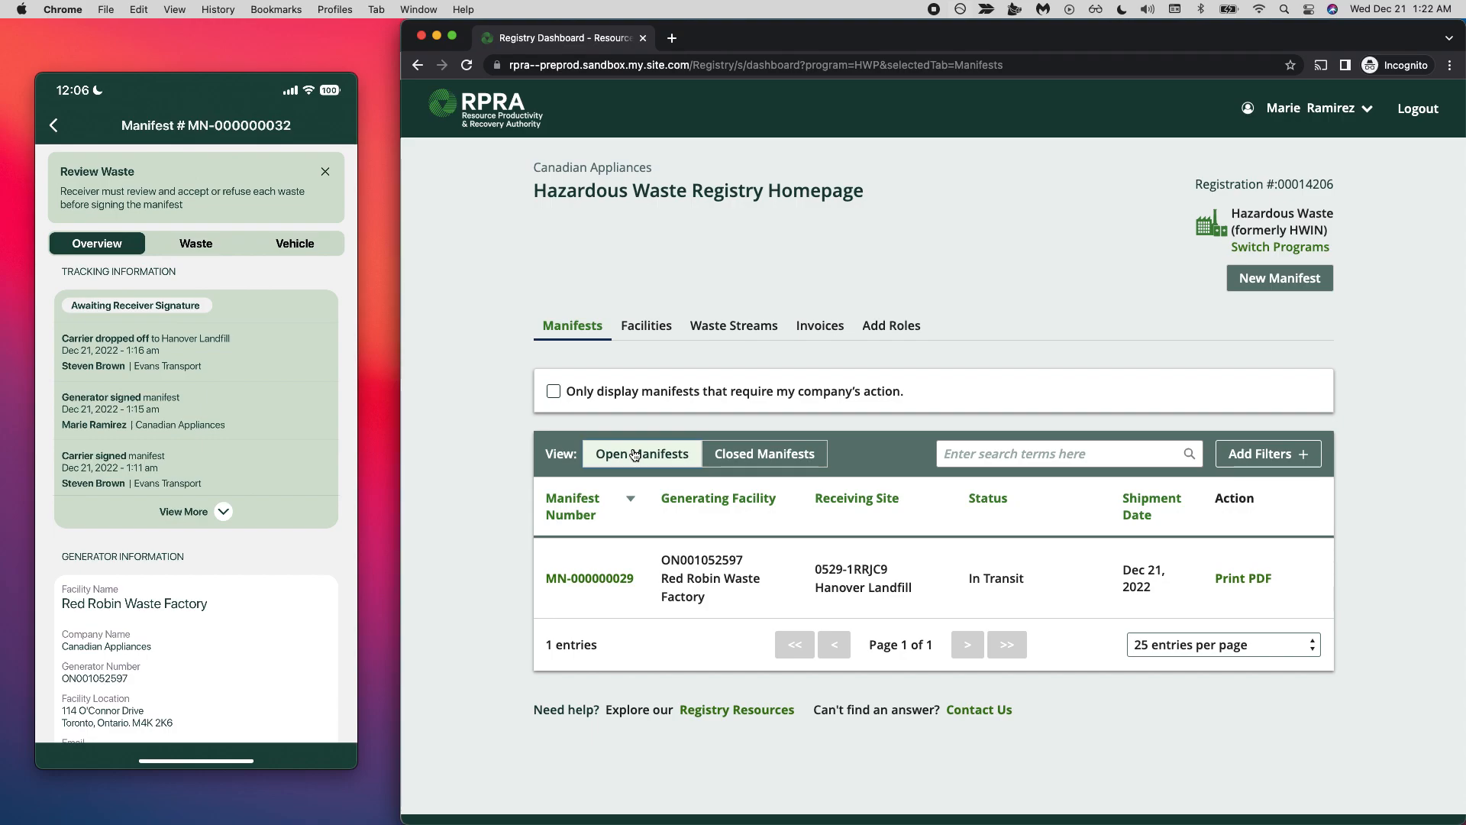
left_click(779, 461)
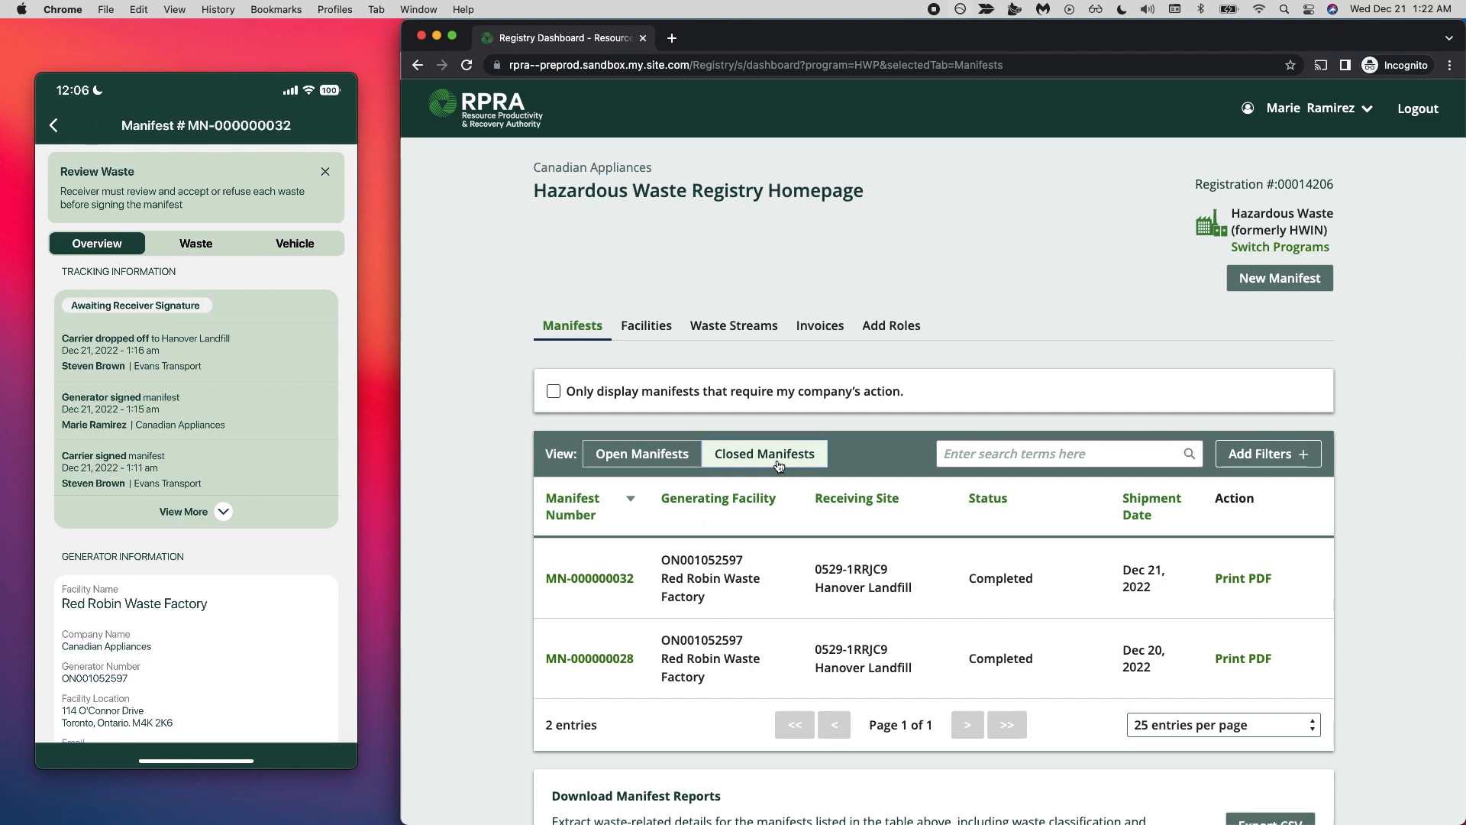
left_click(590, 578)
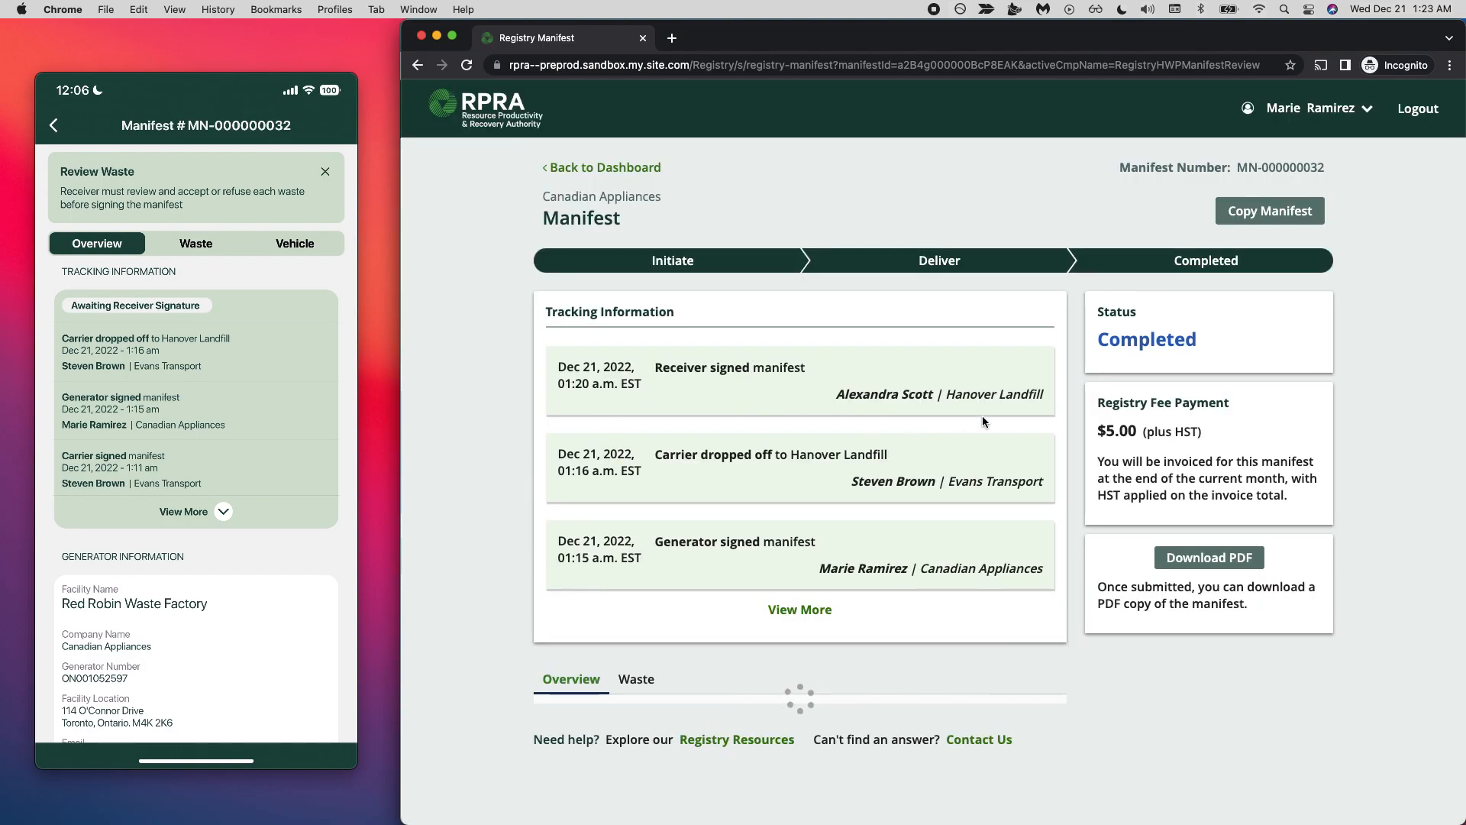
- Examine the Registry Fee Payment section by highlighting its heading, fee amount and invoicing note
triple_click(1146, 403)
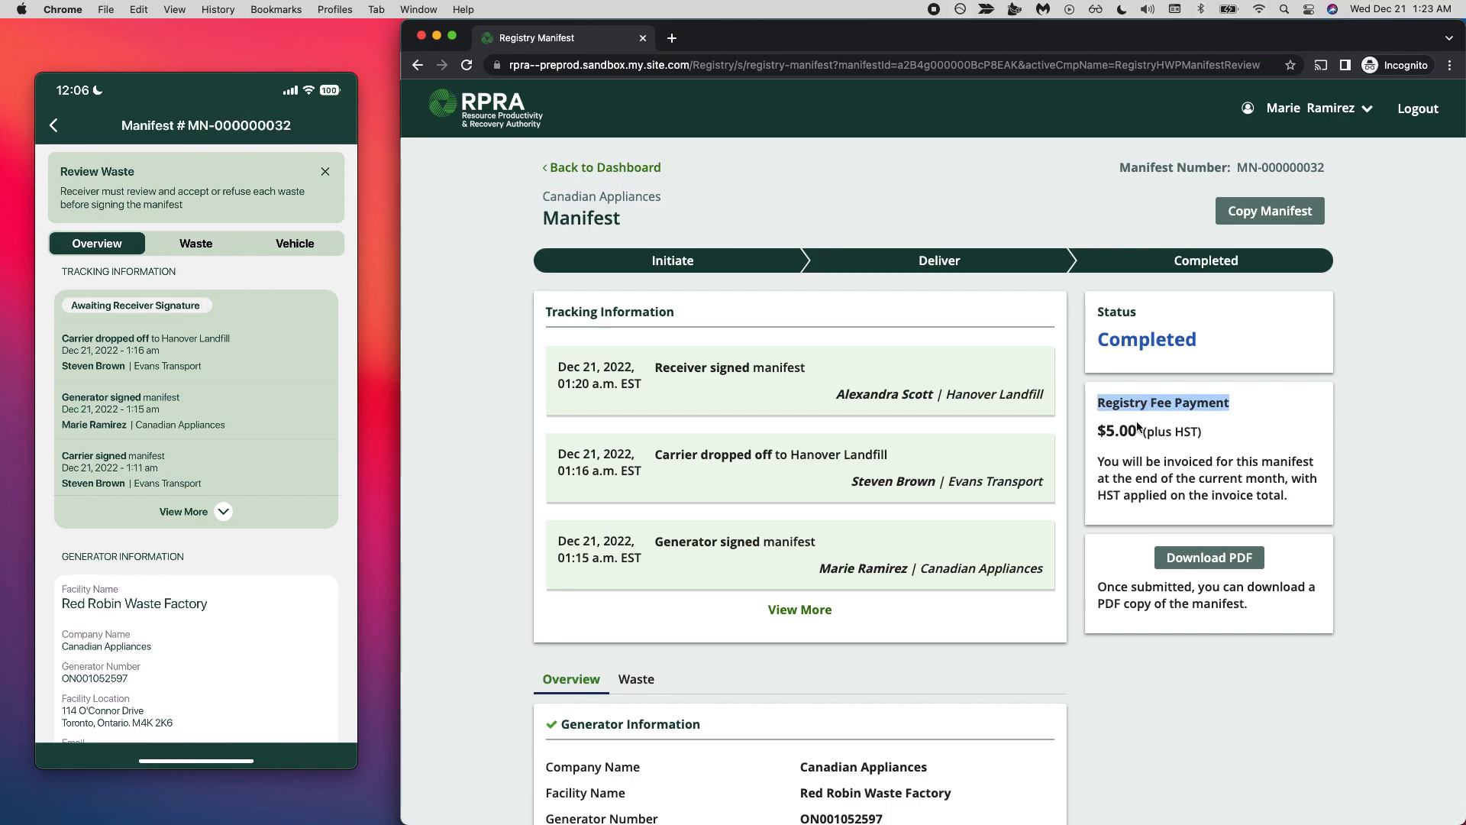
triple_click(1113, 428)
triple_click(1113, 428)
left_click(1131, 462)
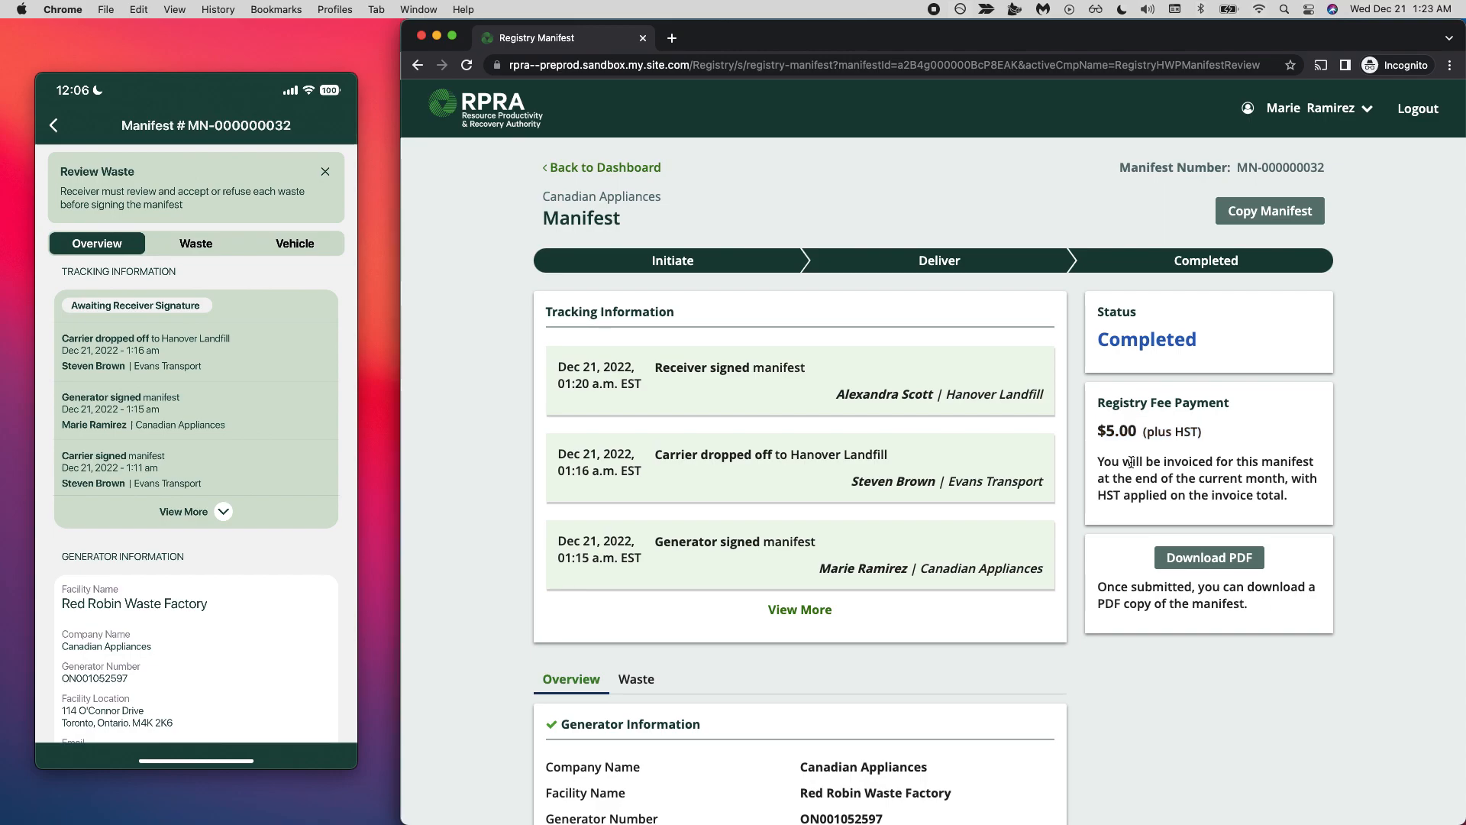
triple_click(1132, 462)
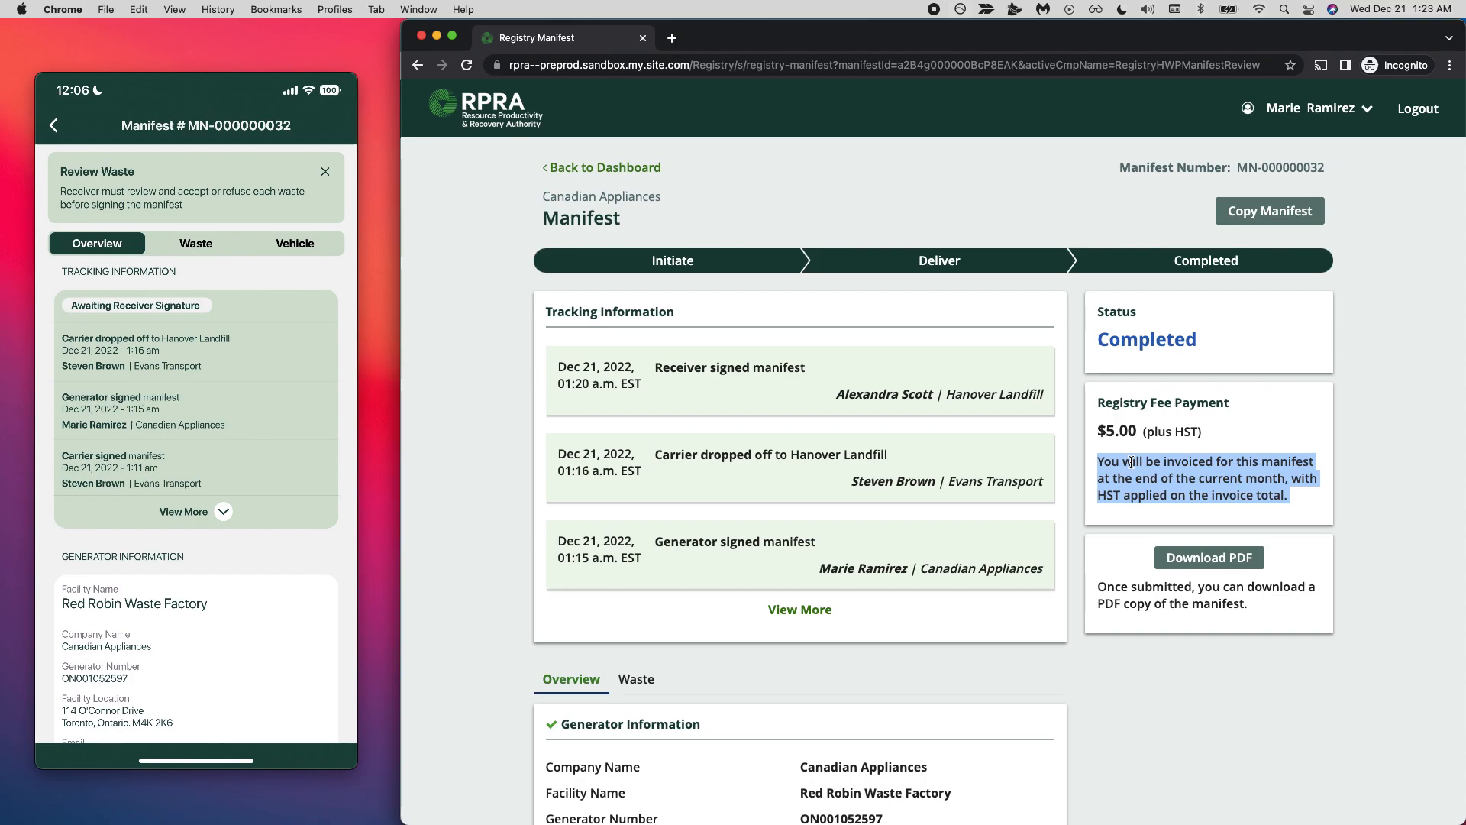
left_click(1131, 462)
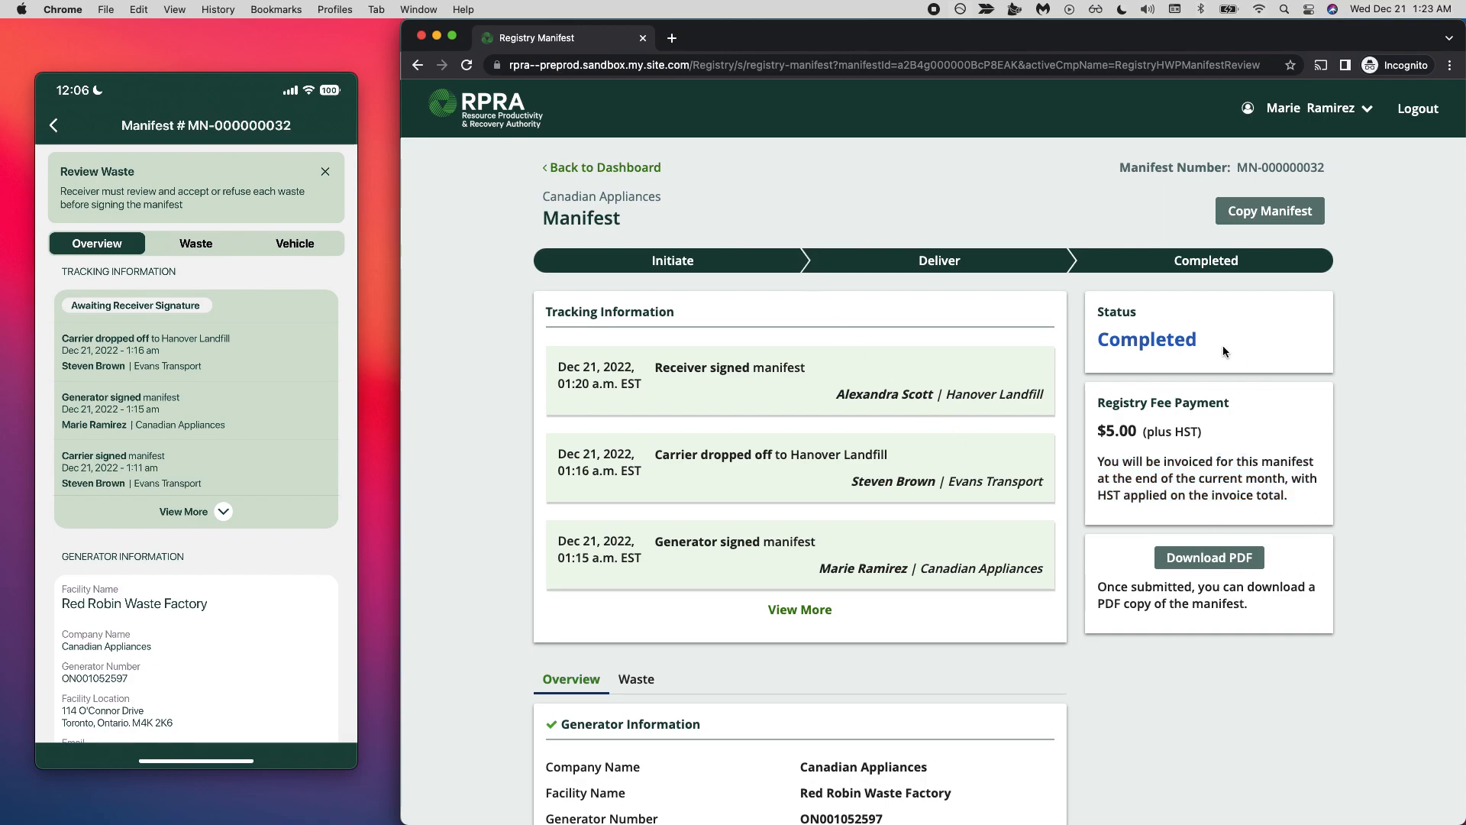
- Return to the generator's dashboard, list the closed manifests, and reopen the Dec 21, 2022 manifest to examine its details
left_click(624, 168)
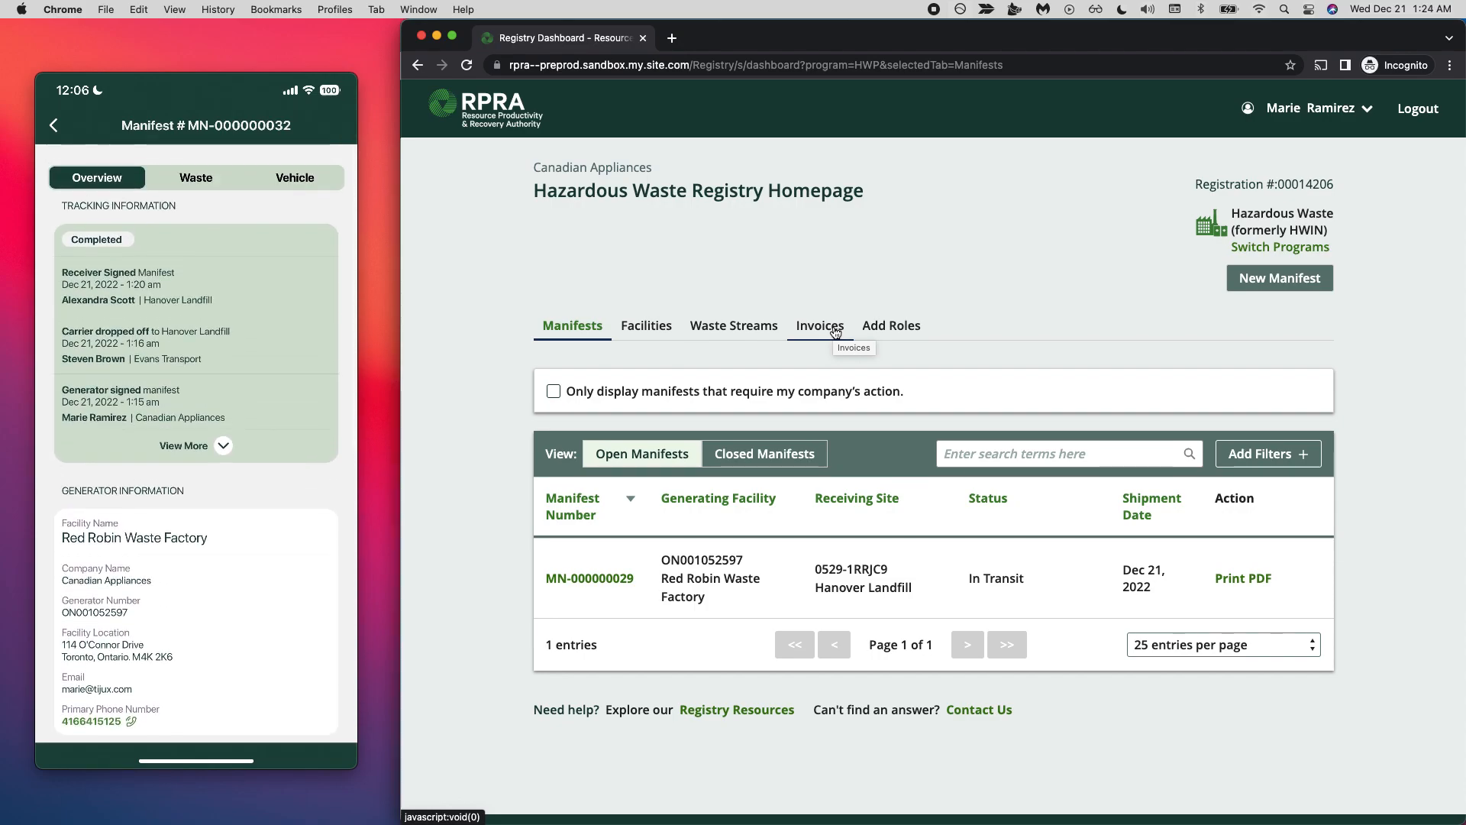
left_click(744, 464)
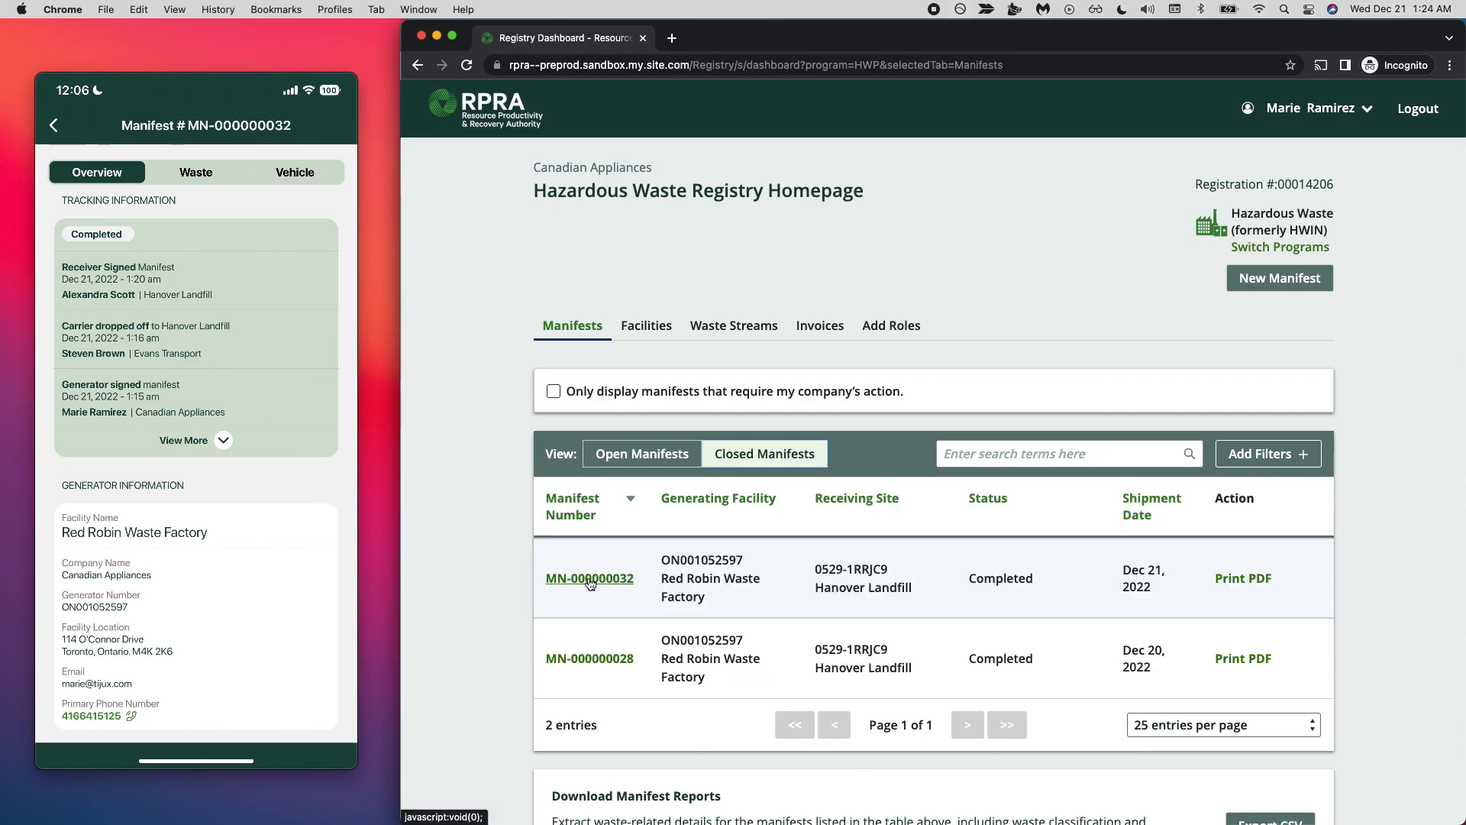
left_click(589, 580)
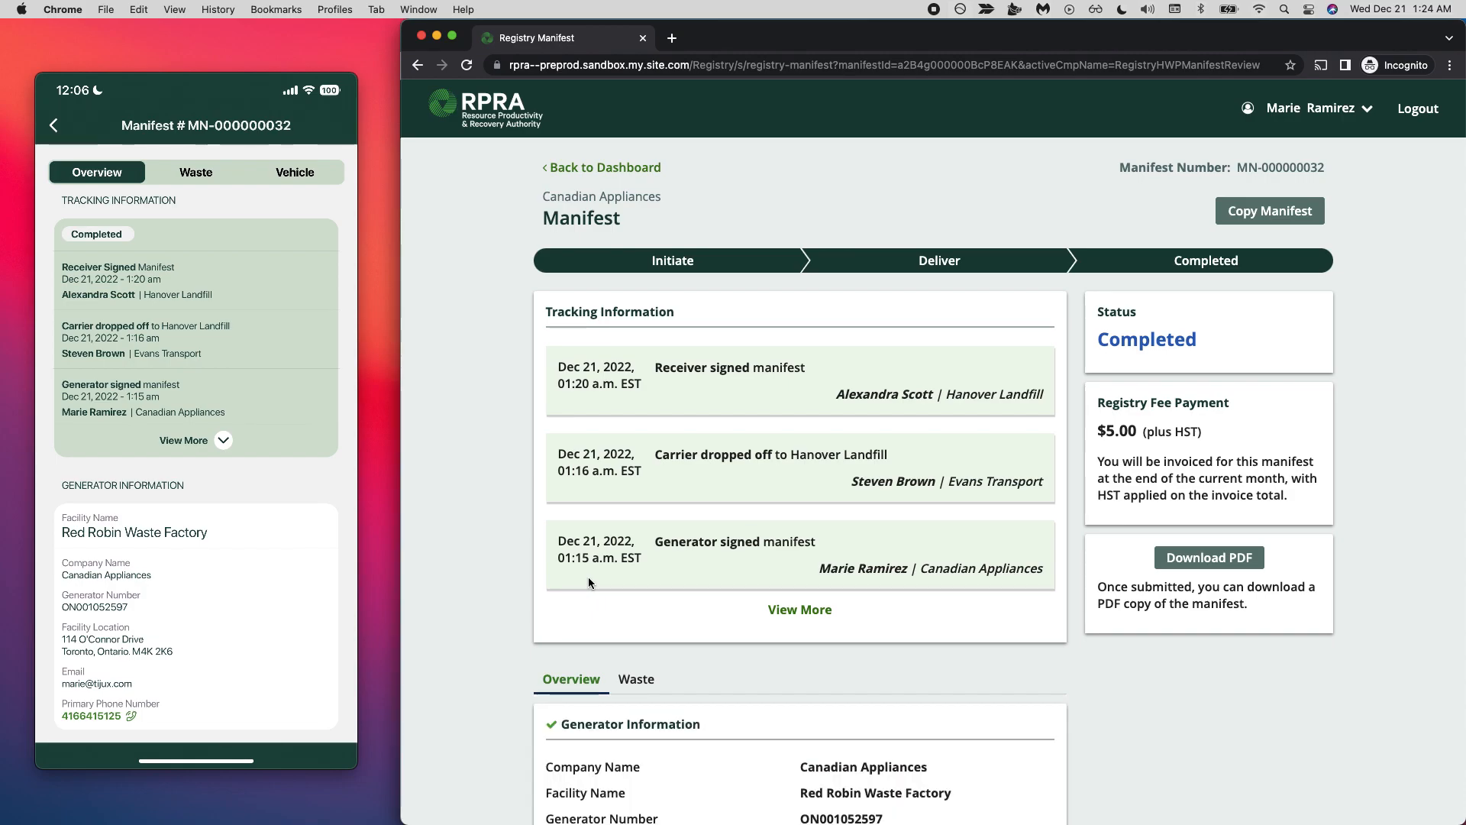
scroll(589, 576, "down", 2)
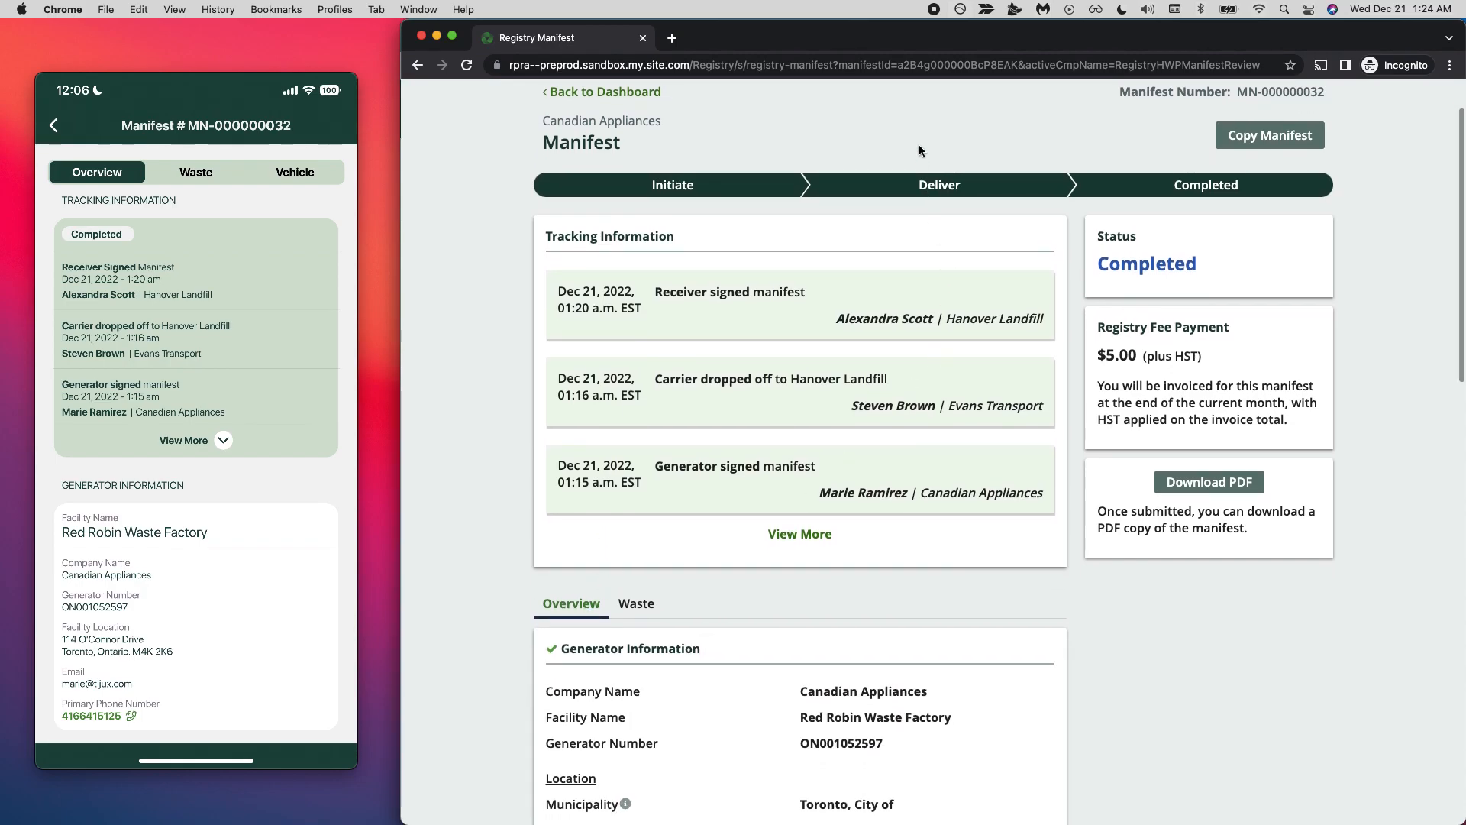